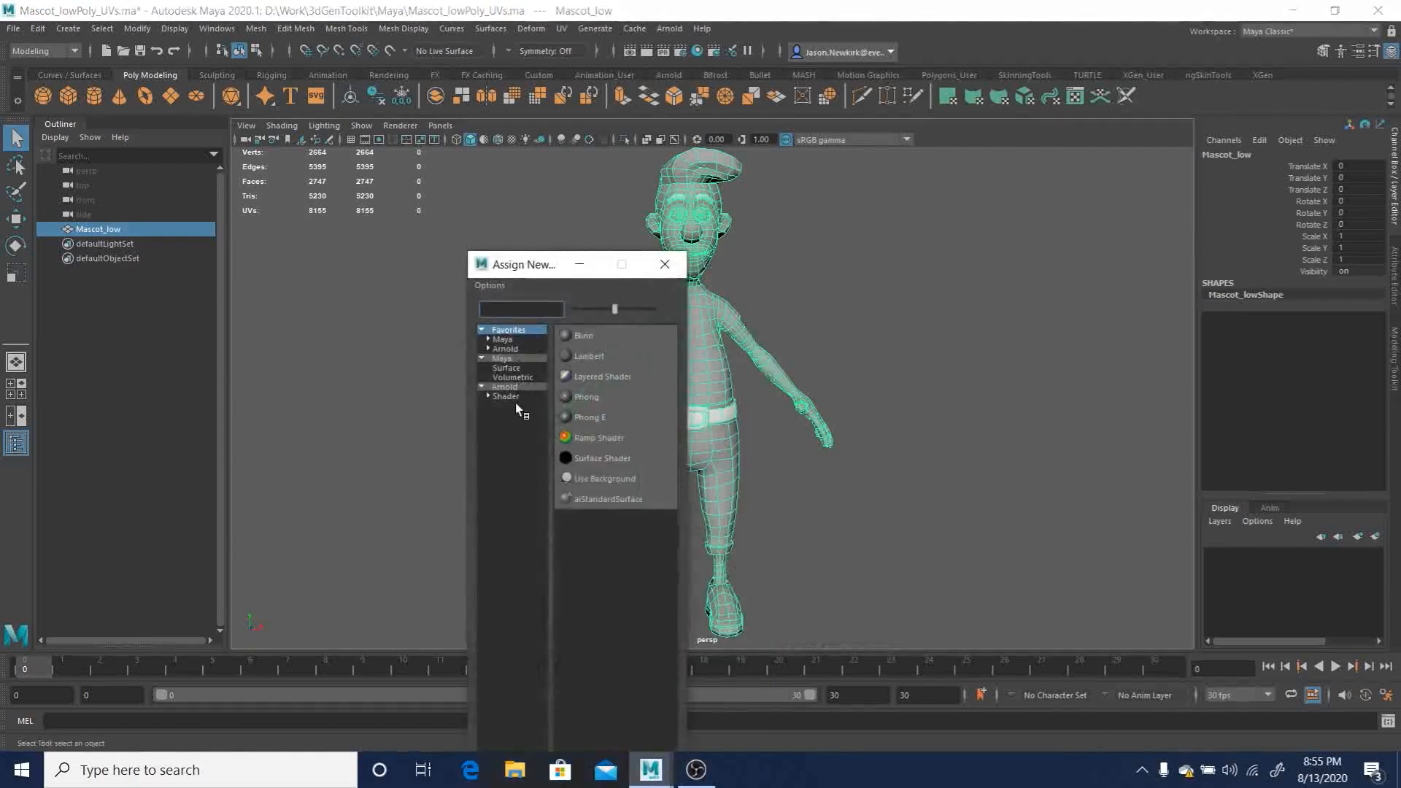
Assign a new Arnold aiStandardSurface material to the mascot mesh and show the material's attributes.
click(502, 396)
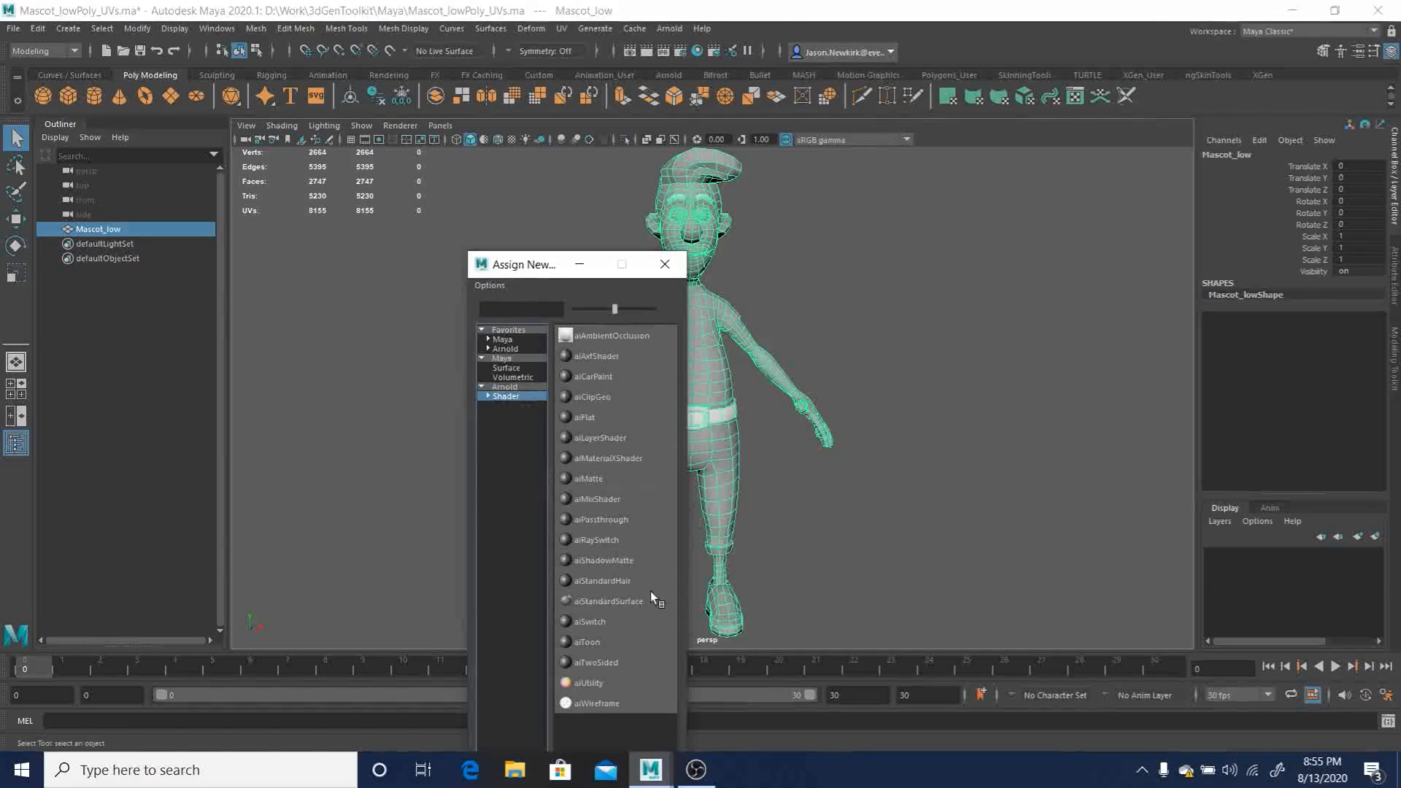
click(593, 600)
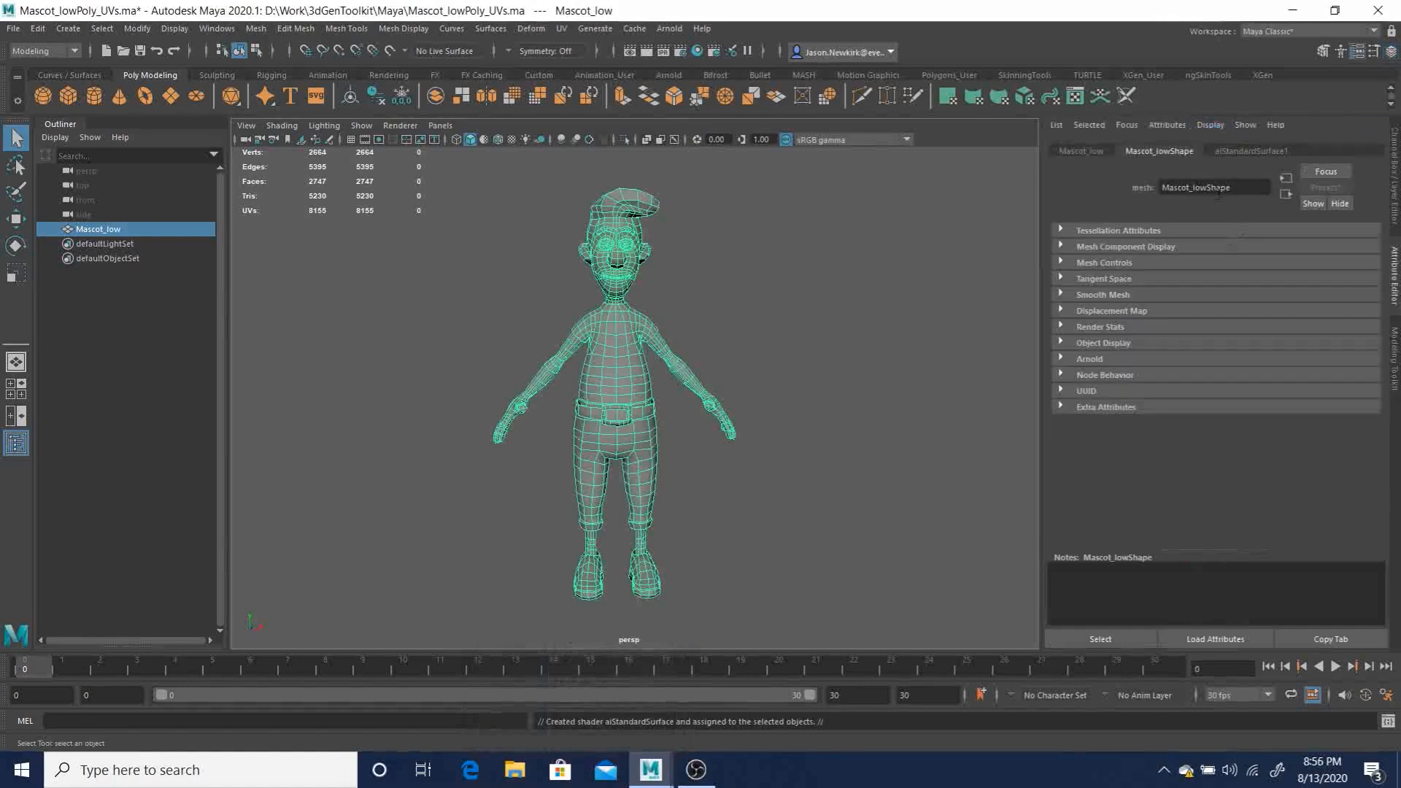
click(1256, 151)
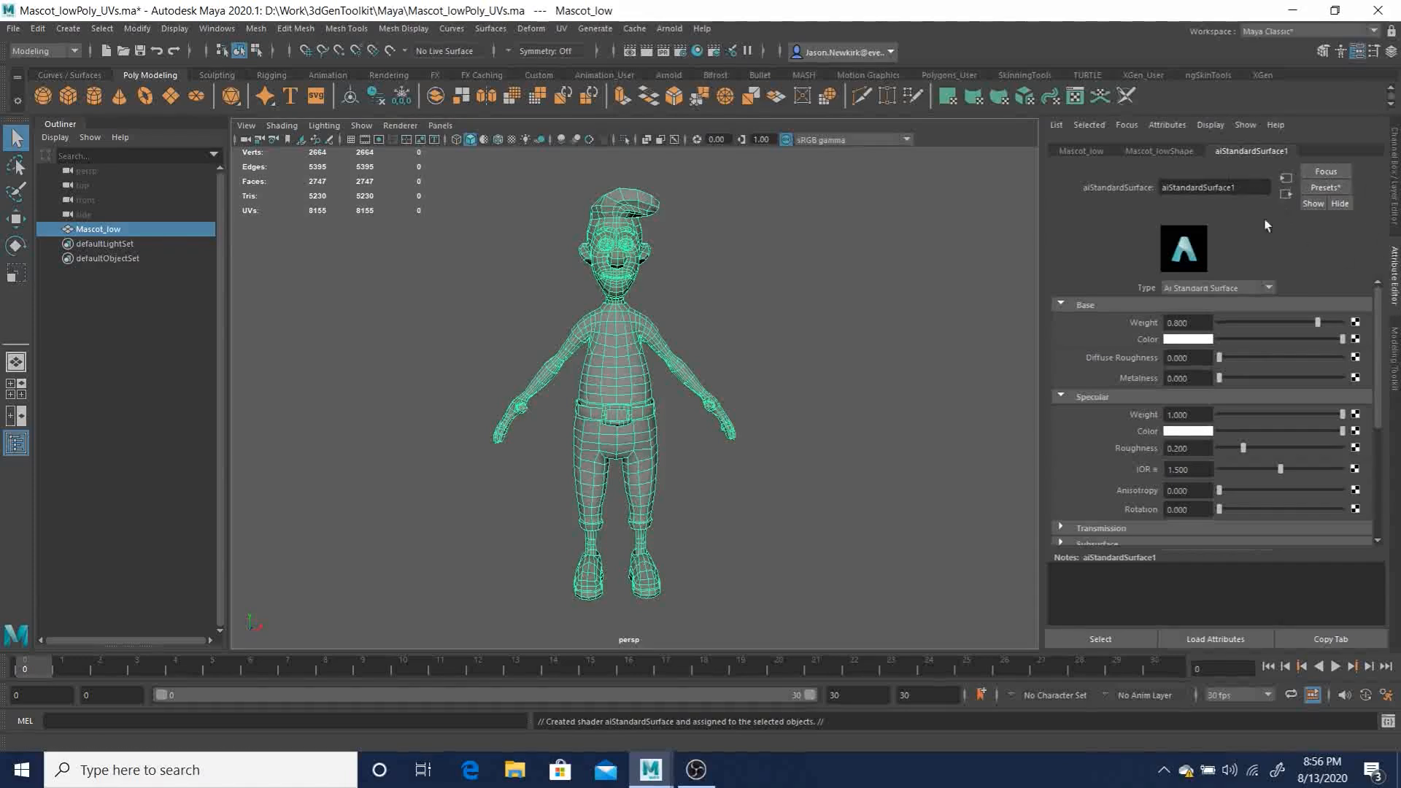
Rename the aiStandardSurface material as Mascot_mat.
drag(1245, 188, 1060, 183)
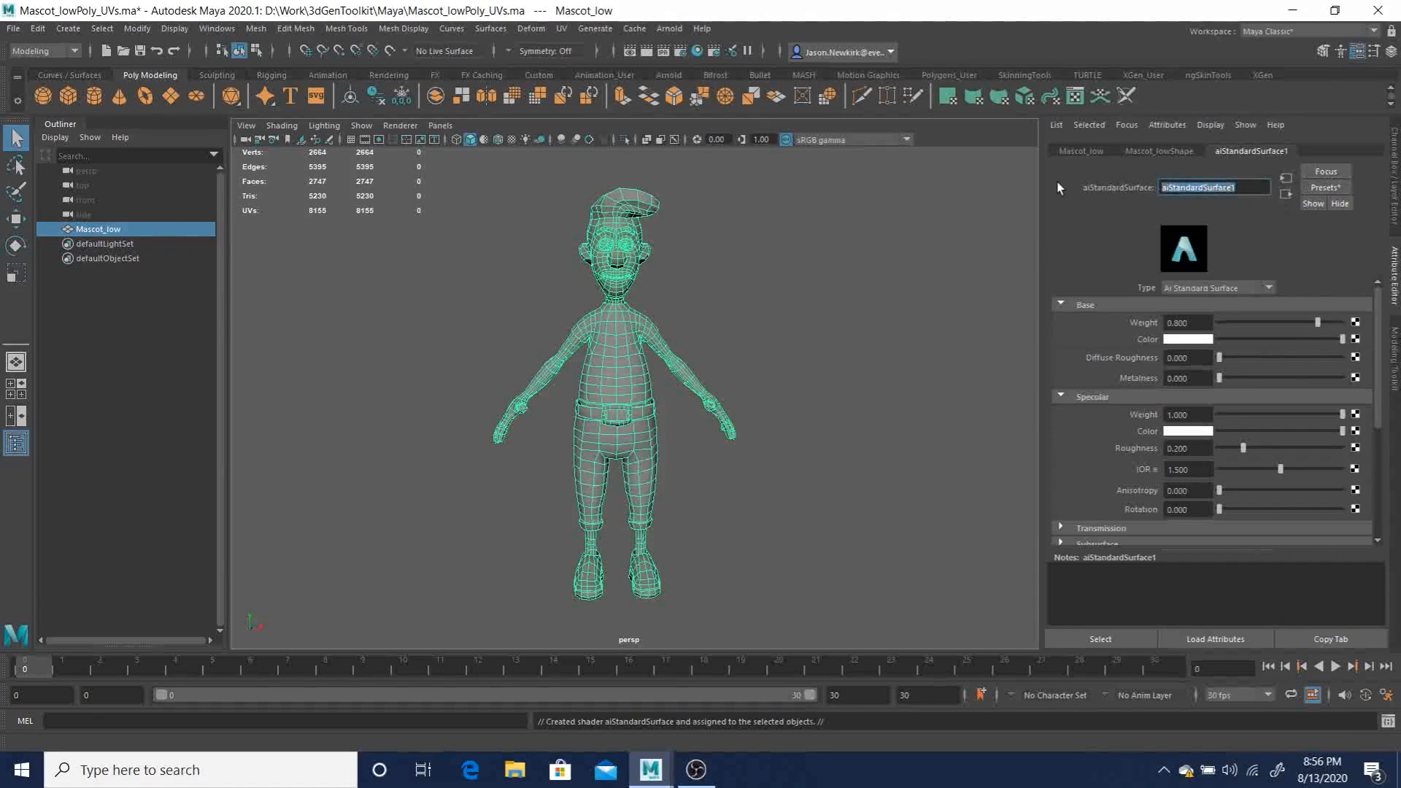
text(Mascot_mat)
key(BackSpace)
key(BackSpace)
key(BackSpace)
text(tex)
key(BackSpace)
key(BackSpace)
key(BackSpace)
text(mat)
key(Return)
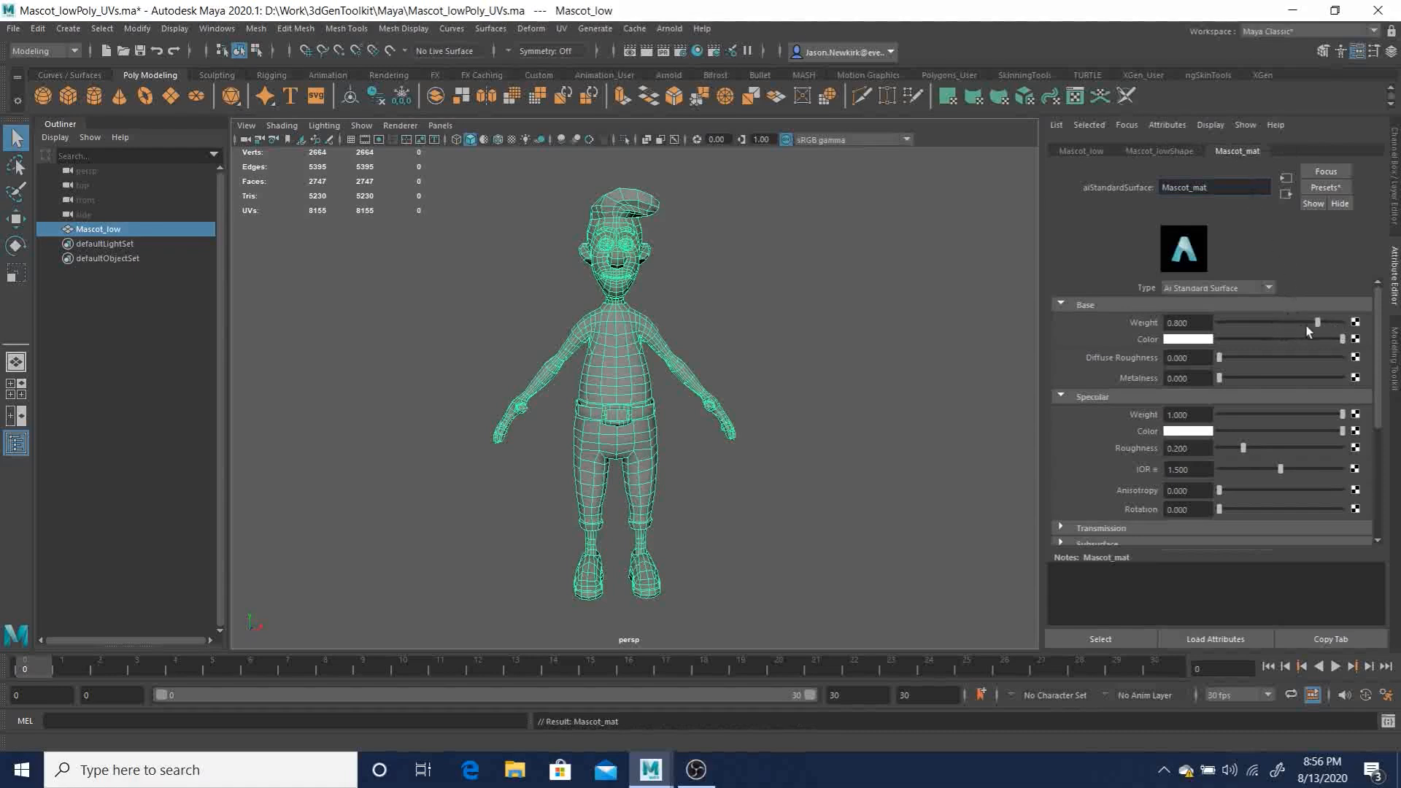
Set the base weight of Mascot_mat to 1.000 and deselect the mesh.
drag(1318, 323, 1372, 330)
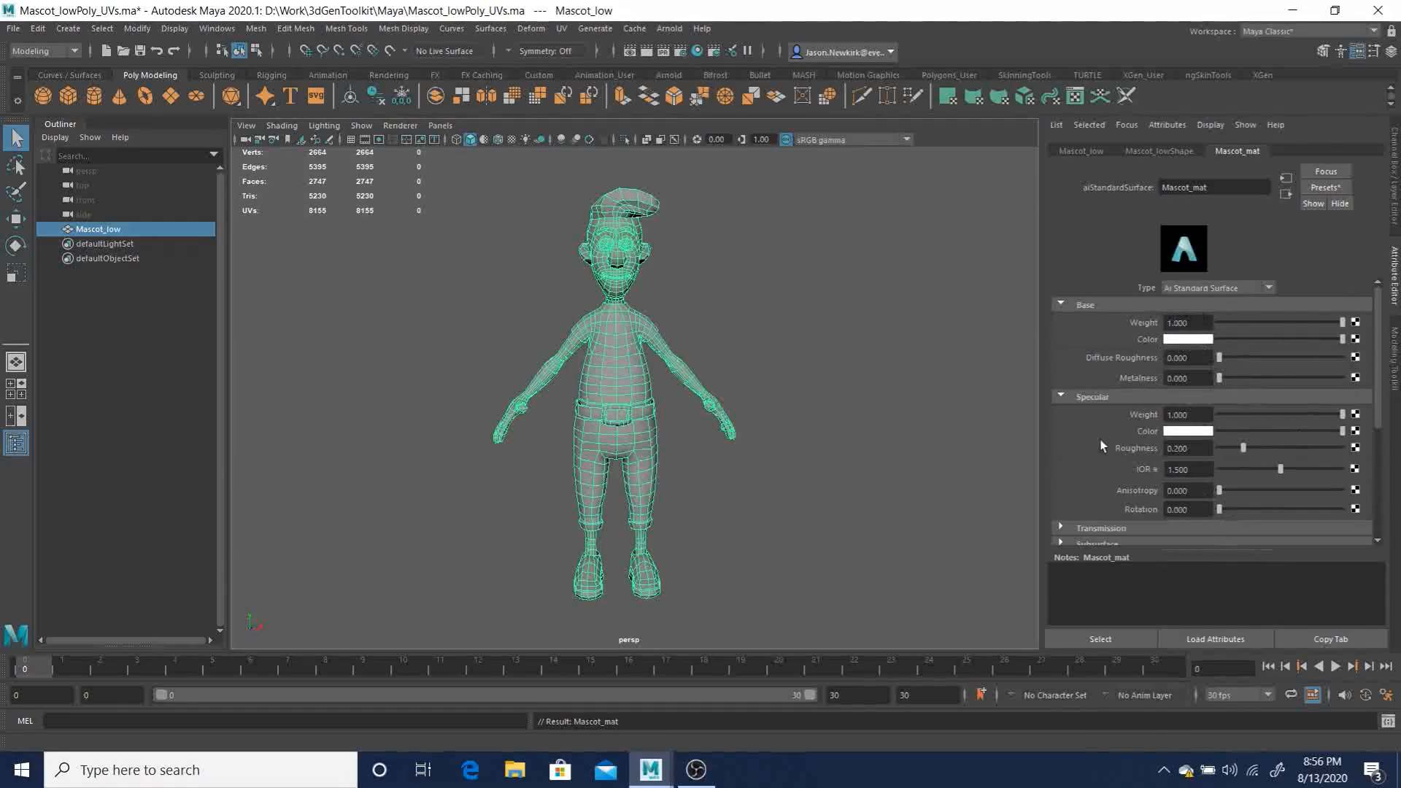
scroll(1207, 471, down, 2)
click(935, 314)
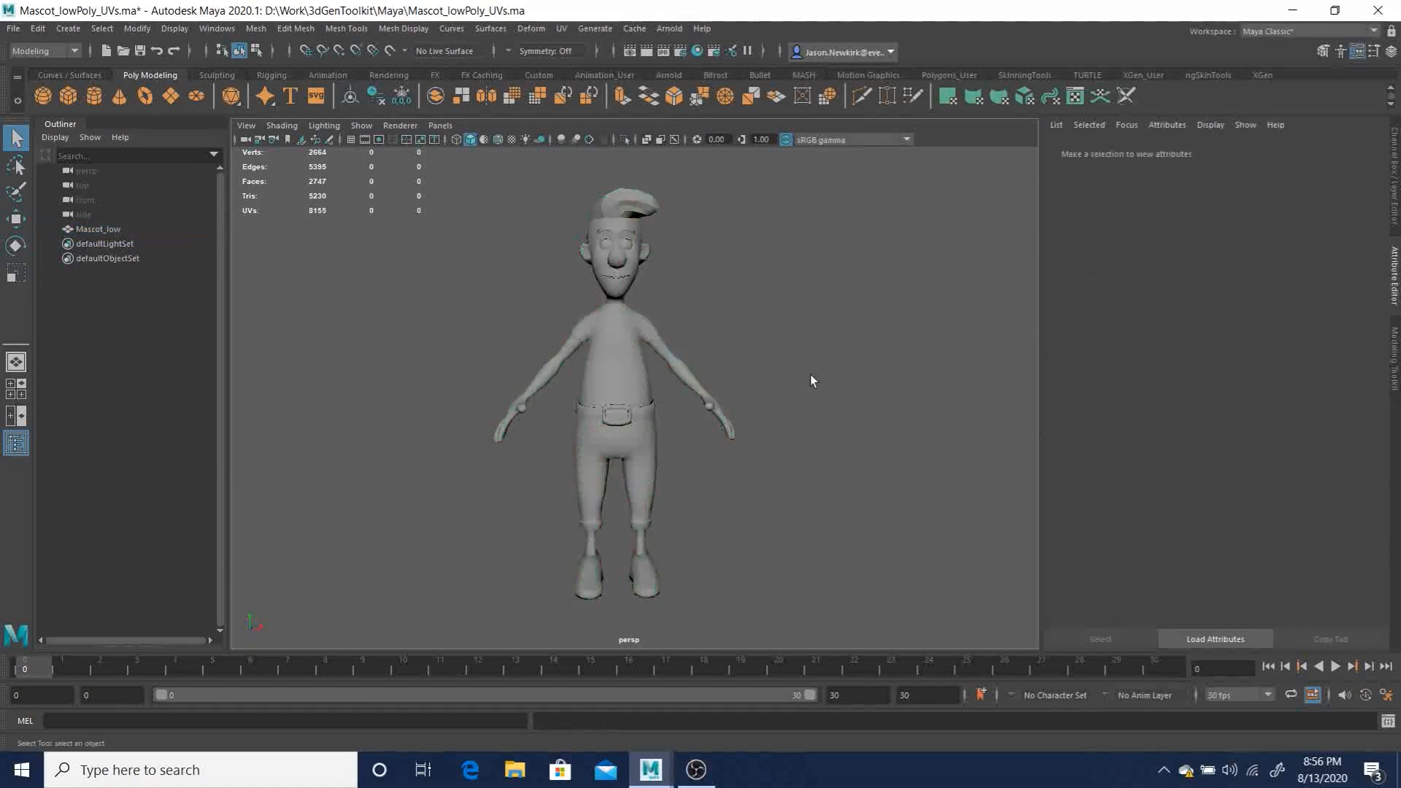
Examine the whole shaded mascot from several angles, from head to feet.
alt+drag(749, 330, 542, 289)
alt+right_drag(542, 291, 705, 359)
alt+drag(705, 360, 779, 348)
alt+middle_drag(715, 298, 747, 379)
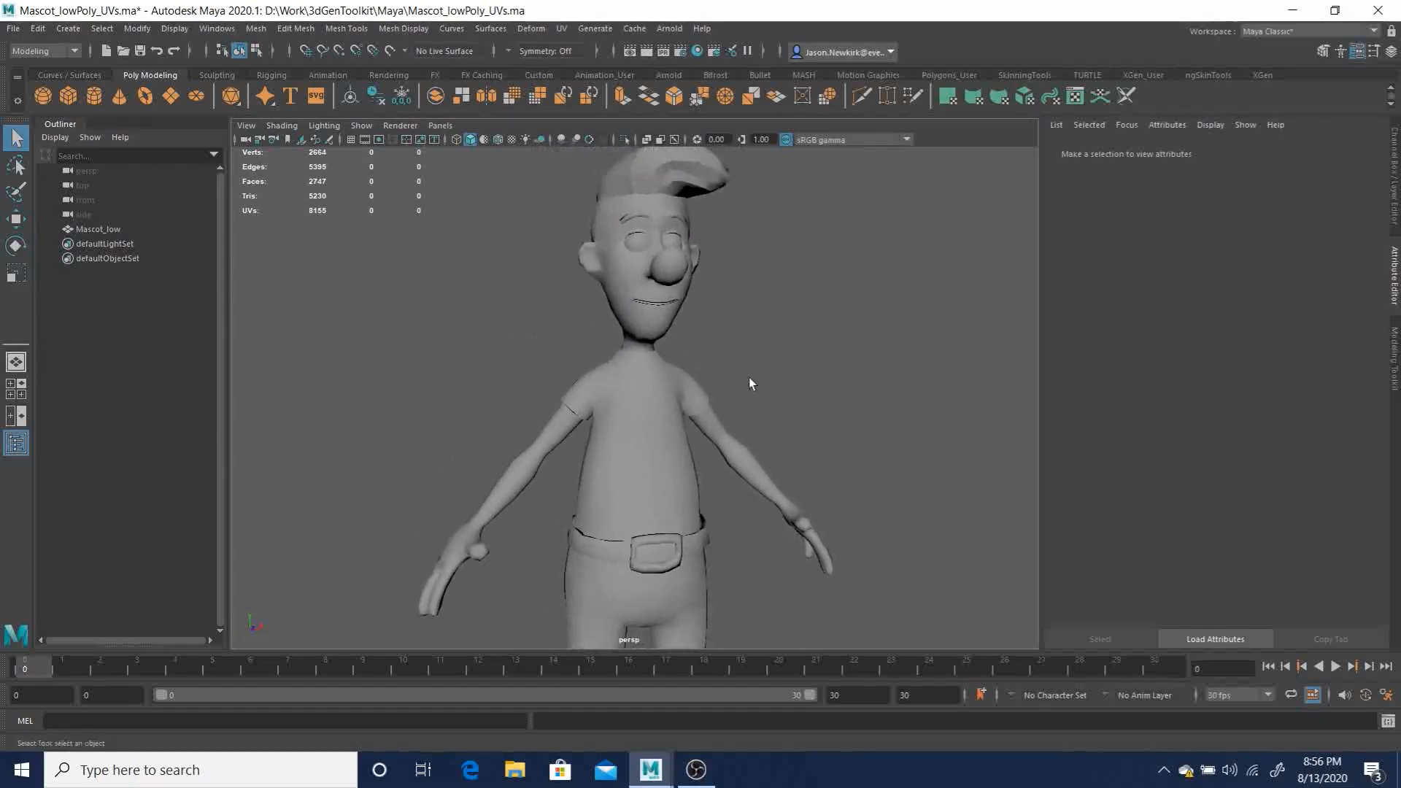
alt+right_drag(624, 374, 597, 343)
alt+drag(597, 343, 648, 399)
alt+middle_drag(647, 400, 634, 314)
alt+drag(634, 313, 661, 375)
alt+middle_drag(661, 376, 642, 310)
alt+drag(642, 309, 632, 291)
alt+middle_drag(632, 290, 638, 338)
alt+right_drag(637, 339, 651, 347)
alt+drag(615, 290, 686, 310)
alt+drag(716, 357, 654, 317)
alt+middle_drag(678, 312, 693, 359)
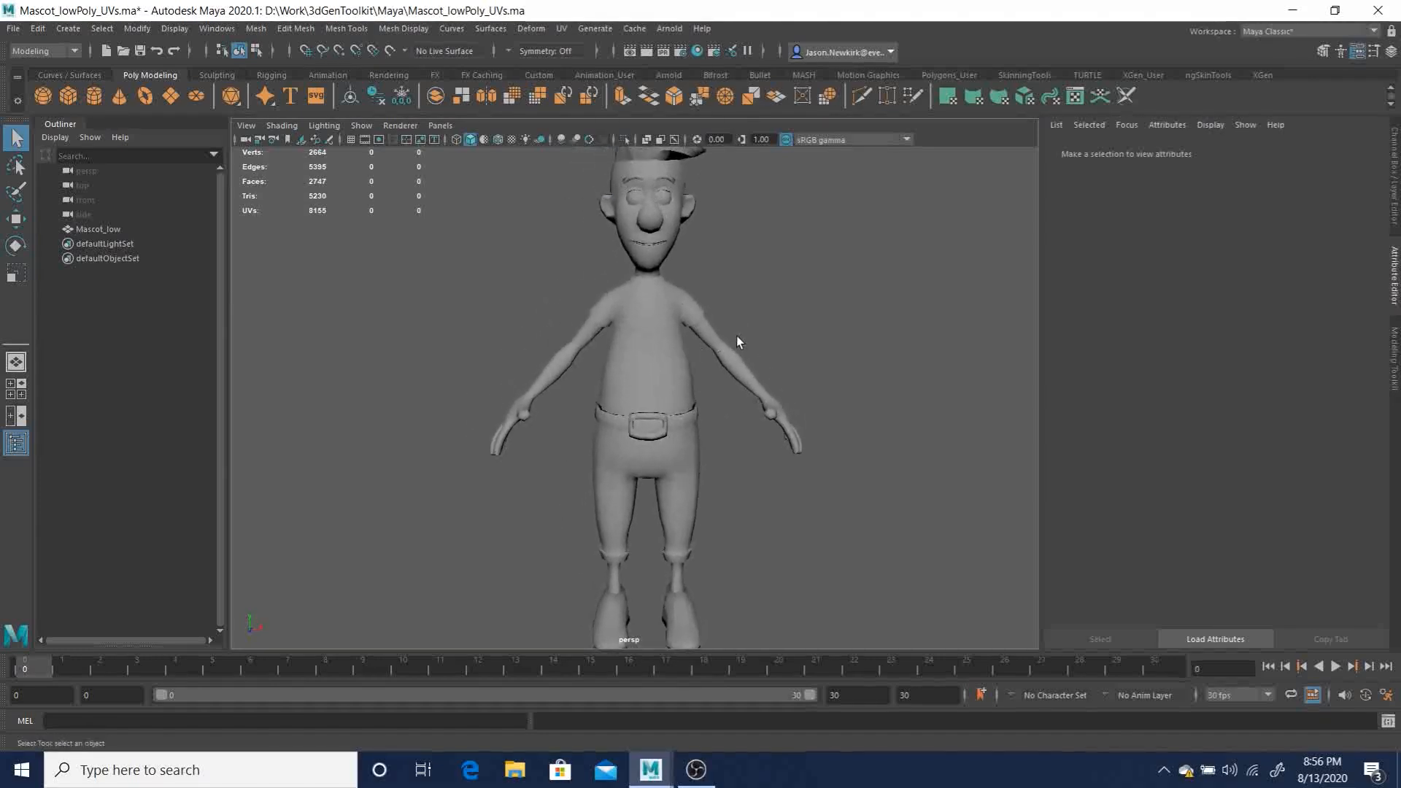
Inspect the shirt's collar, sleeve openings and the hem around the belt up close.
alt+right_drag(702, 352, 979, 500)
alt+drag(978, 501, 737, 325)
alt+middle_drag(737, 326, 868, 583)
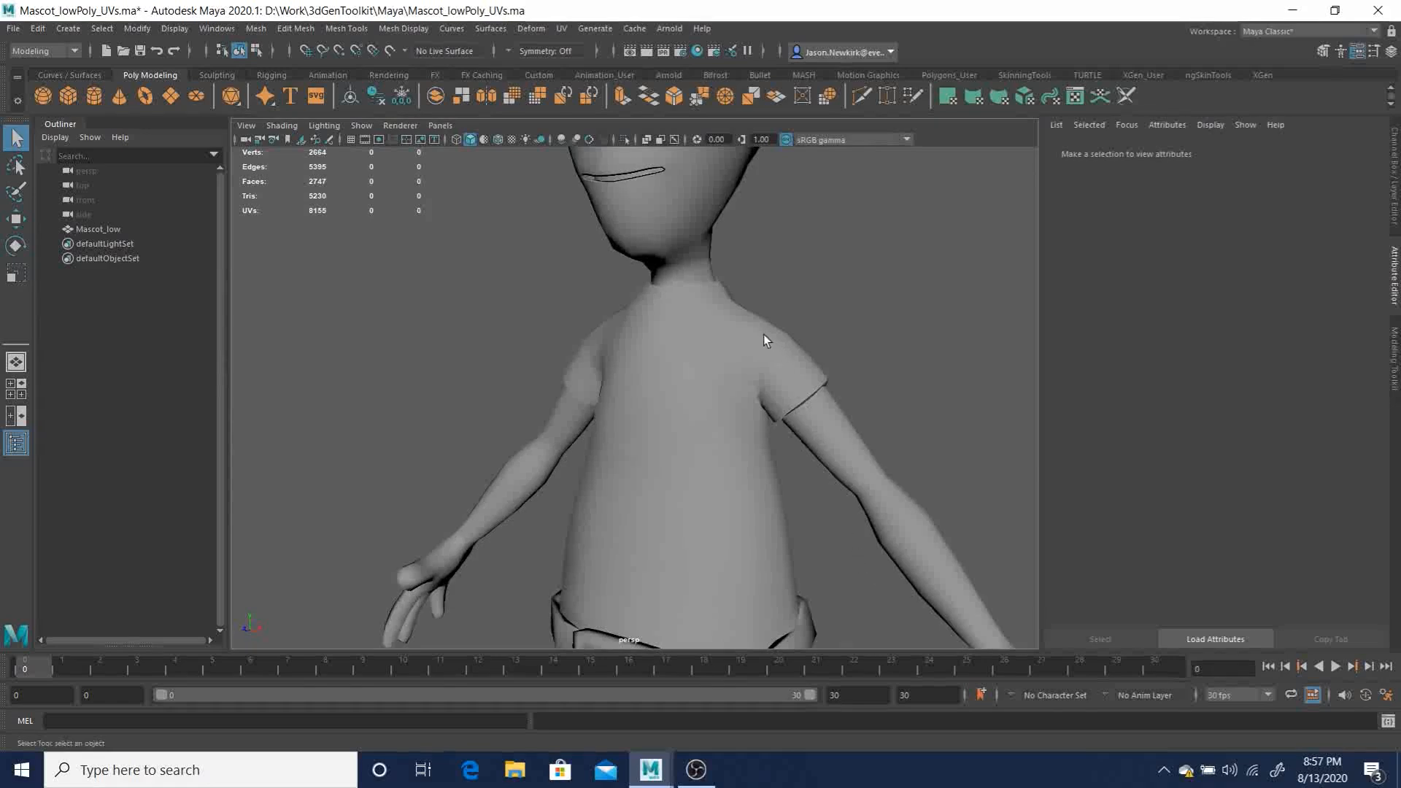
alt+drag(767, 343, 641, 369)
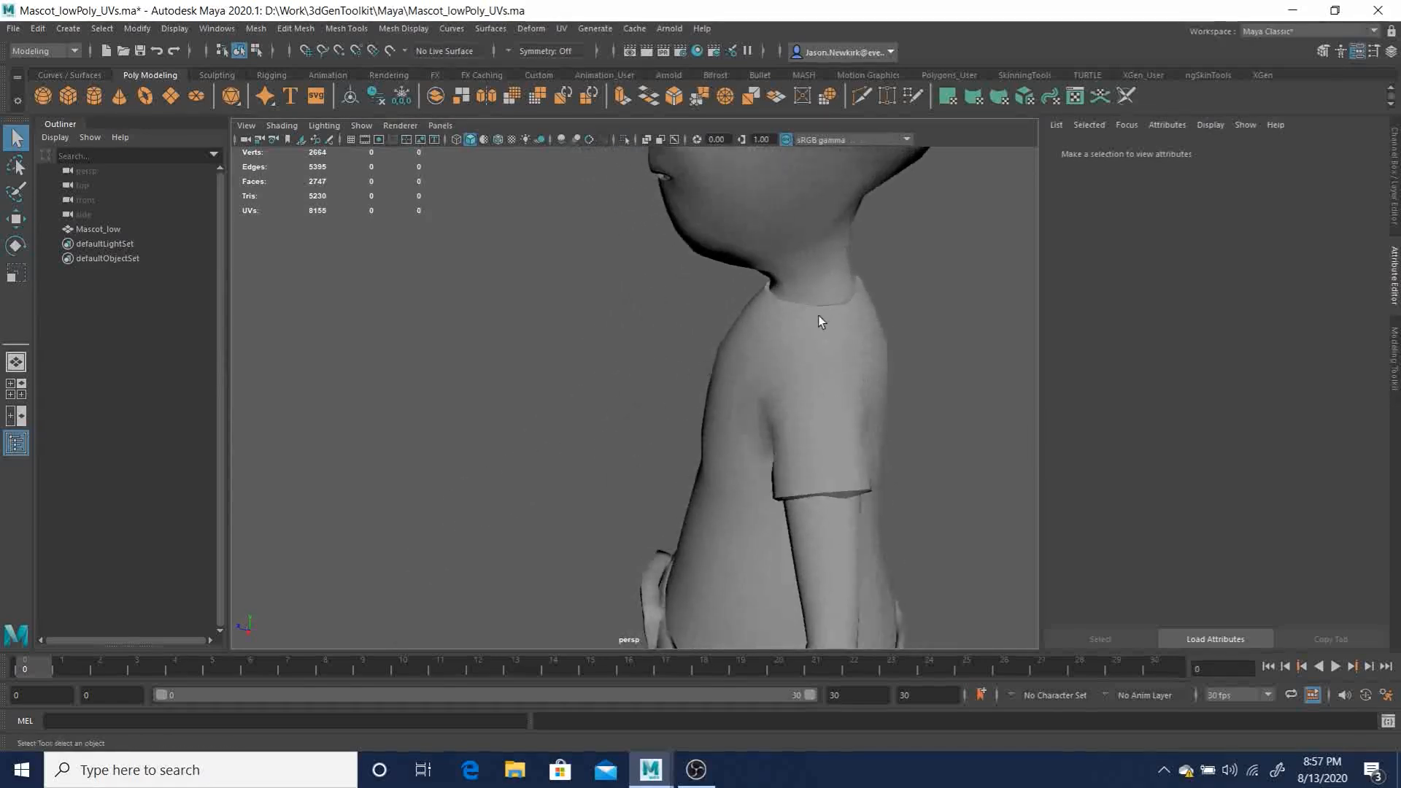
alt+drag(519, 501, 636, 341)
alt+drag(809, 435, 694, 431)
alt+drag(863, 435, 842, 322)
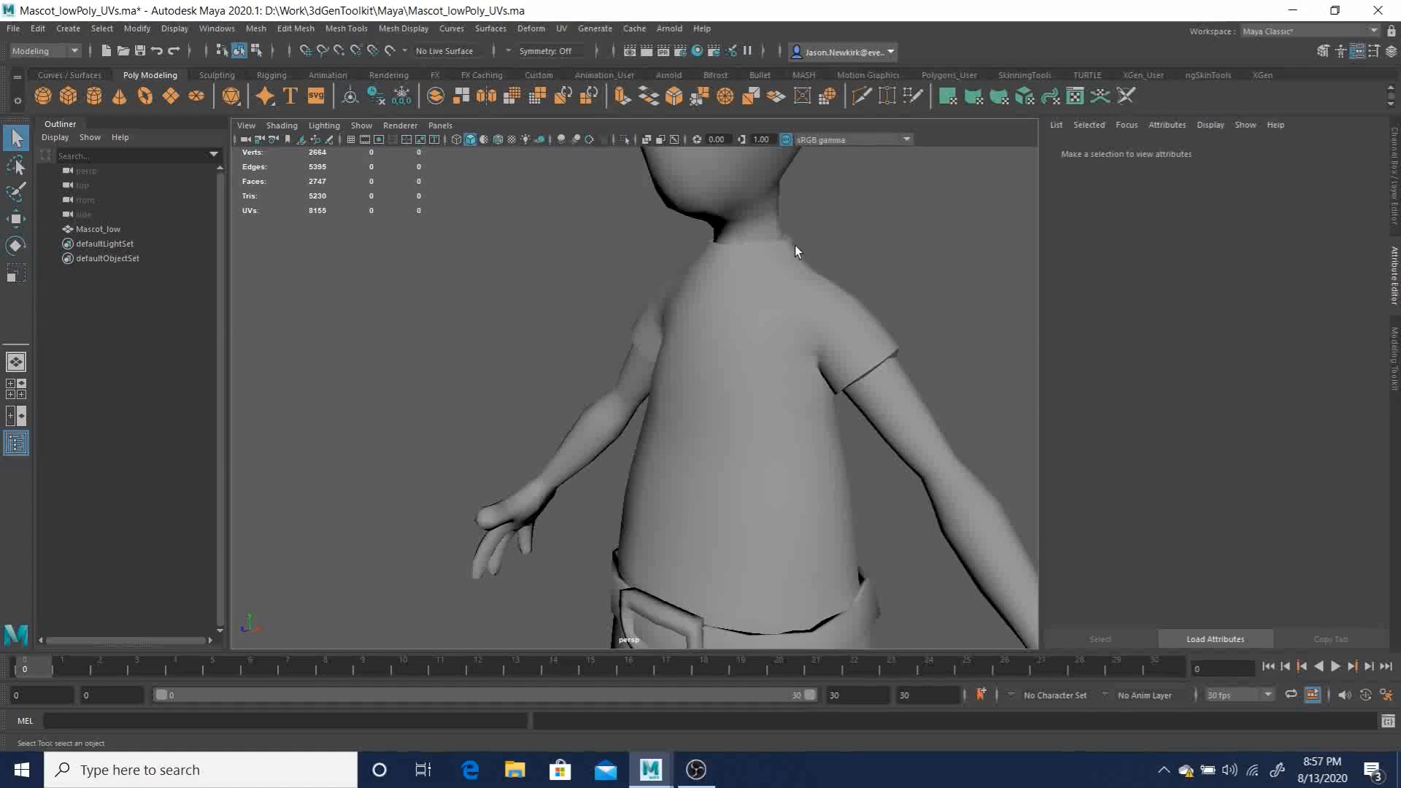
alt+drag(885, 407, 801, 401)
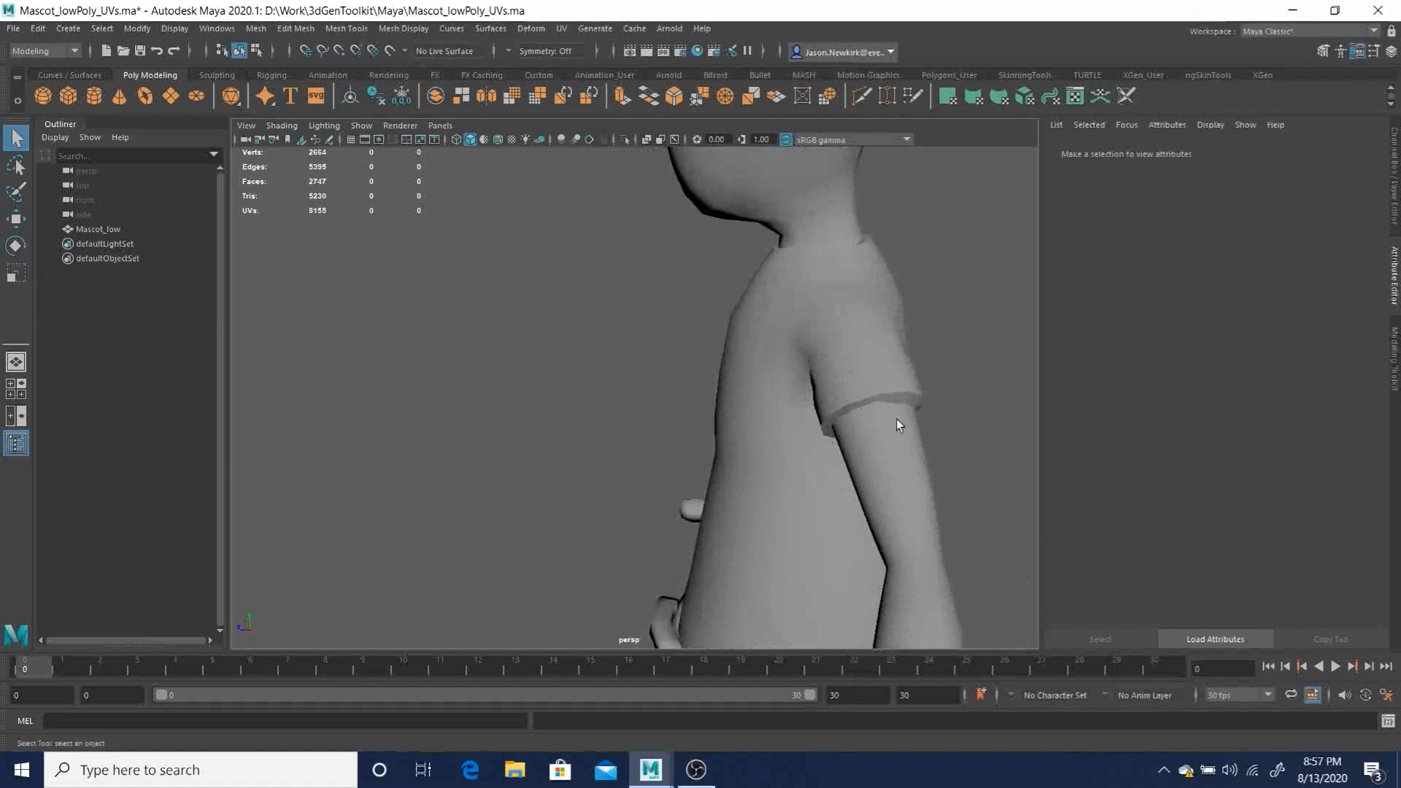
alt+middle_drag(877, 431, 942, 195)
alt+drag(870, 276, 864, 234)
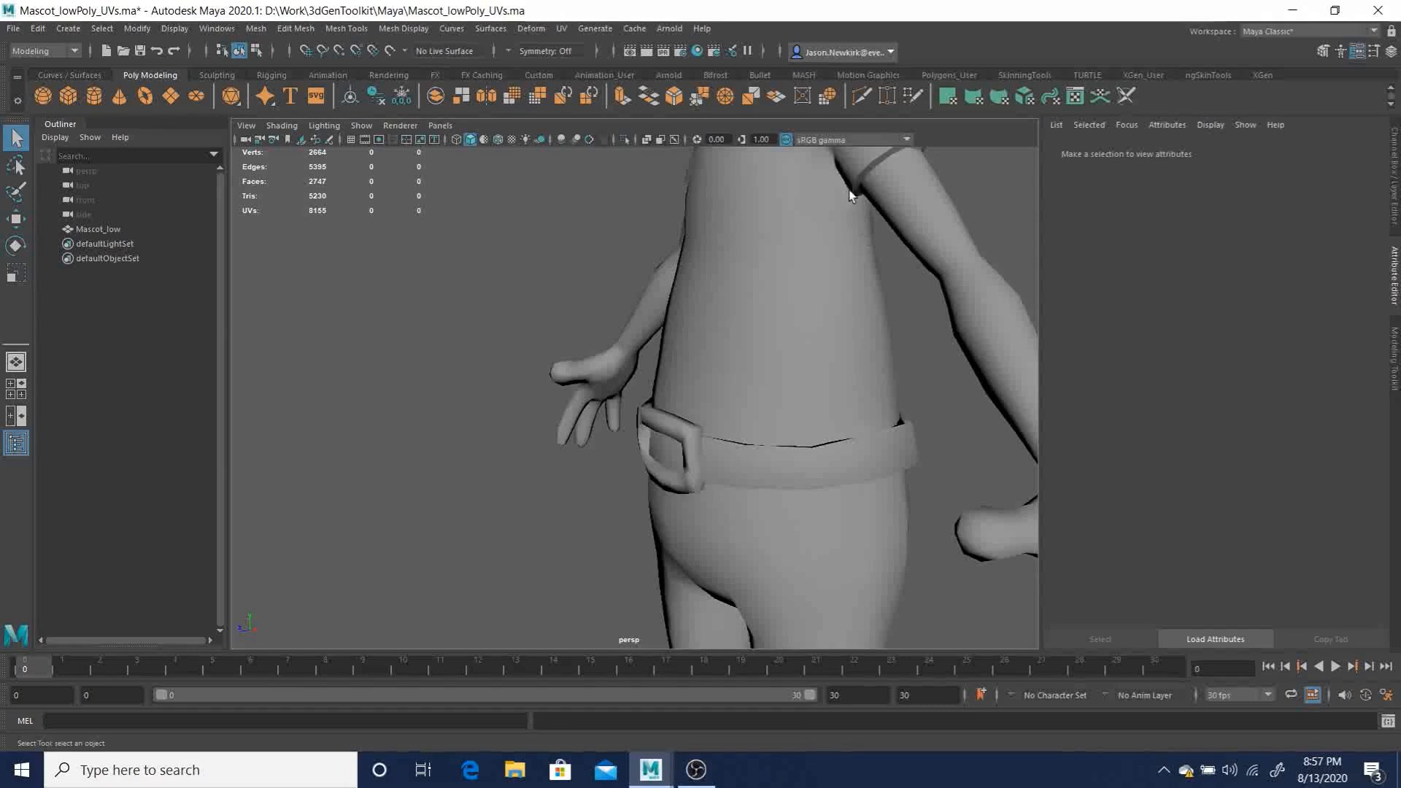
alt+drag(878, 414, 842, 395)
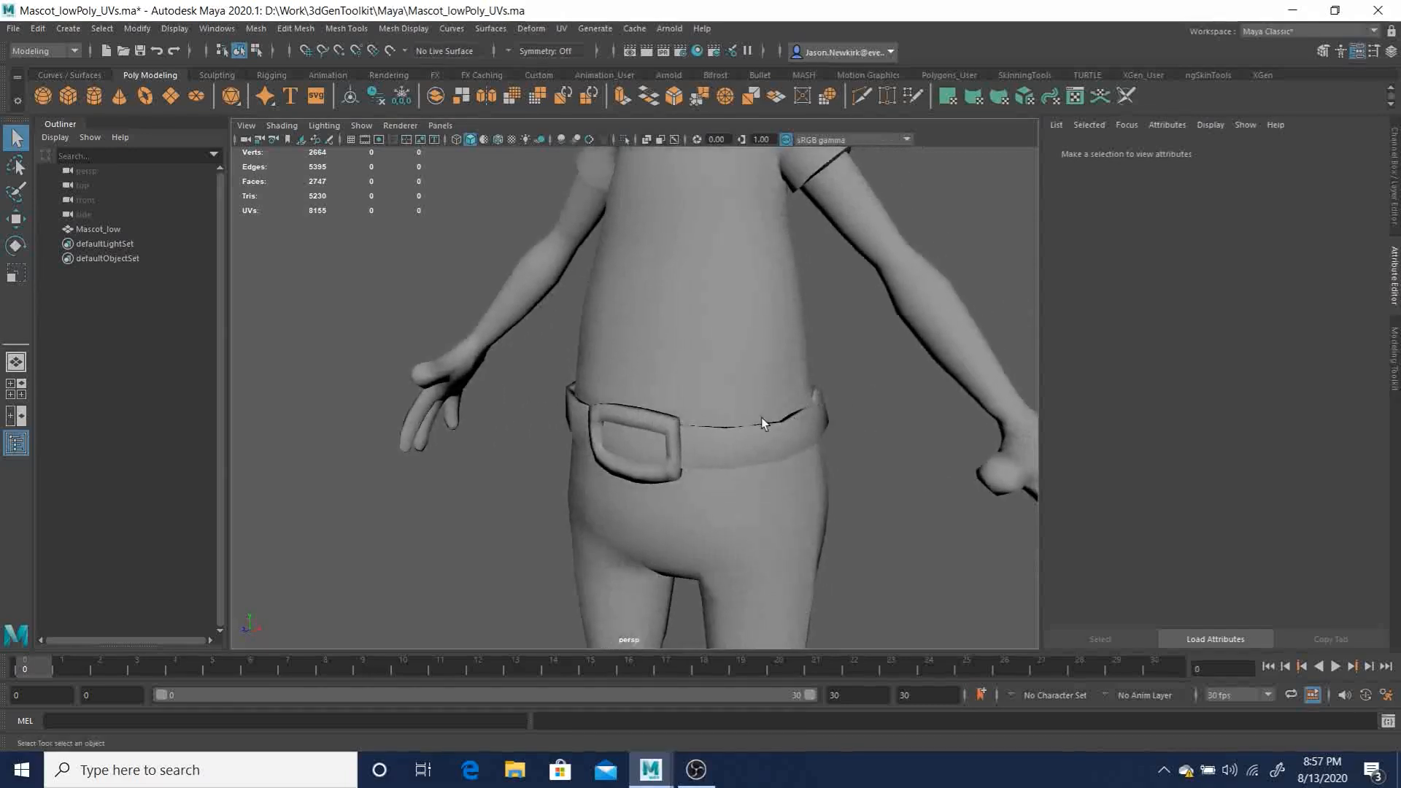
alt+drag(841, 384, 895, 442)
alt+right_drag(505, 319, 569, 336)
alt+drag(462, 319, 646, 270)
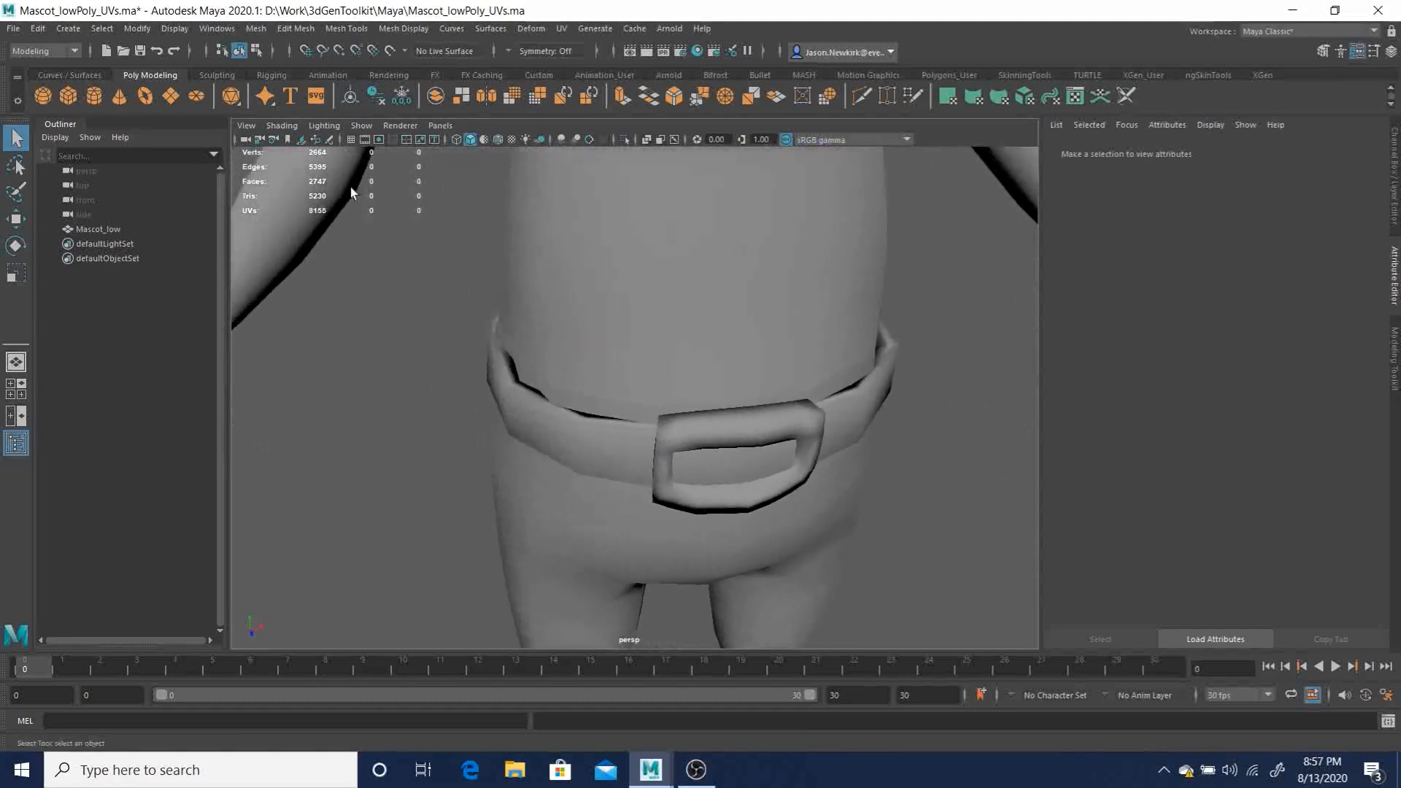
Display the wireframe on top of the shaded model in the perspective view.
click(281, 125)
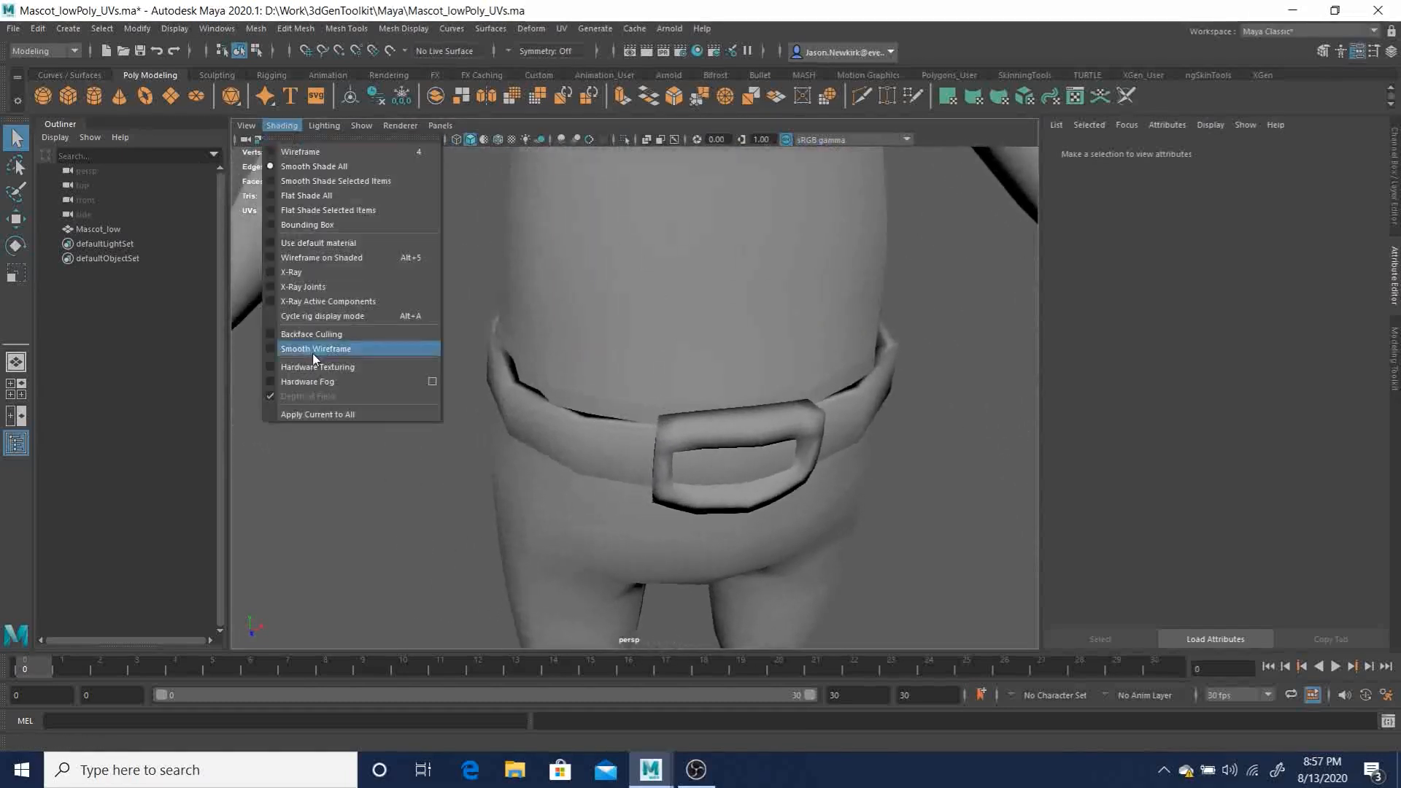
click(315, 258)
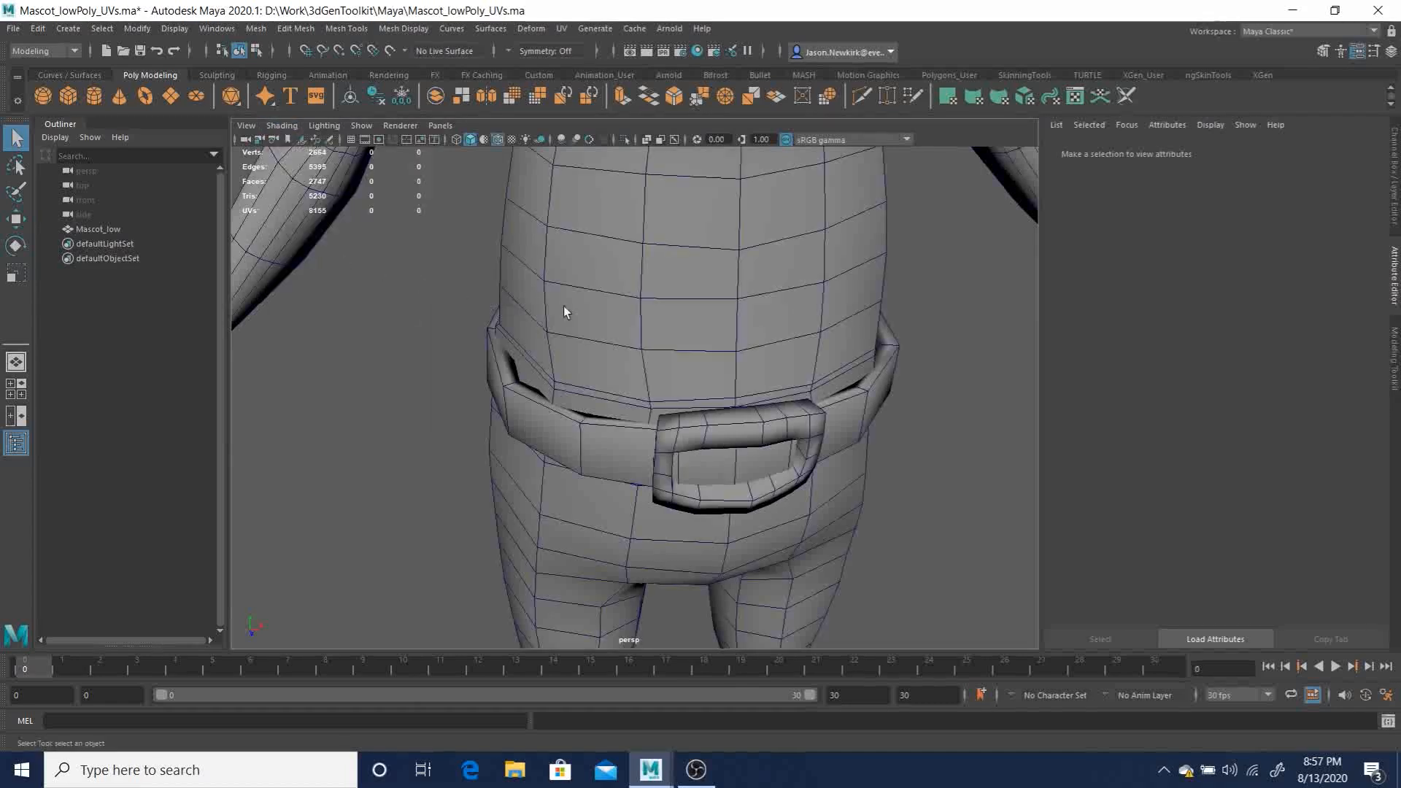
key(Escape)
key(super)
key(super)
key(s)
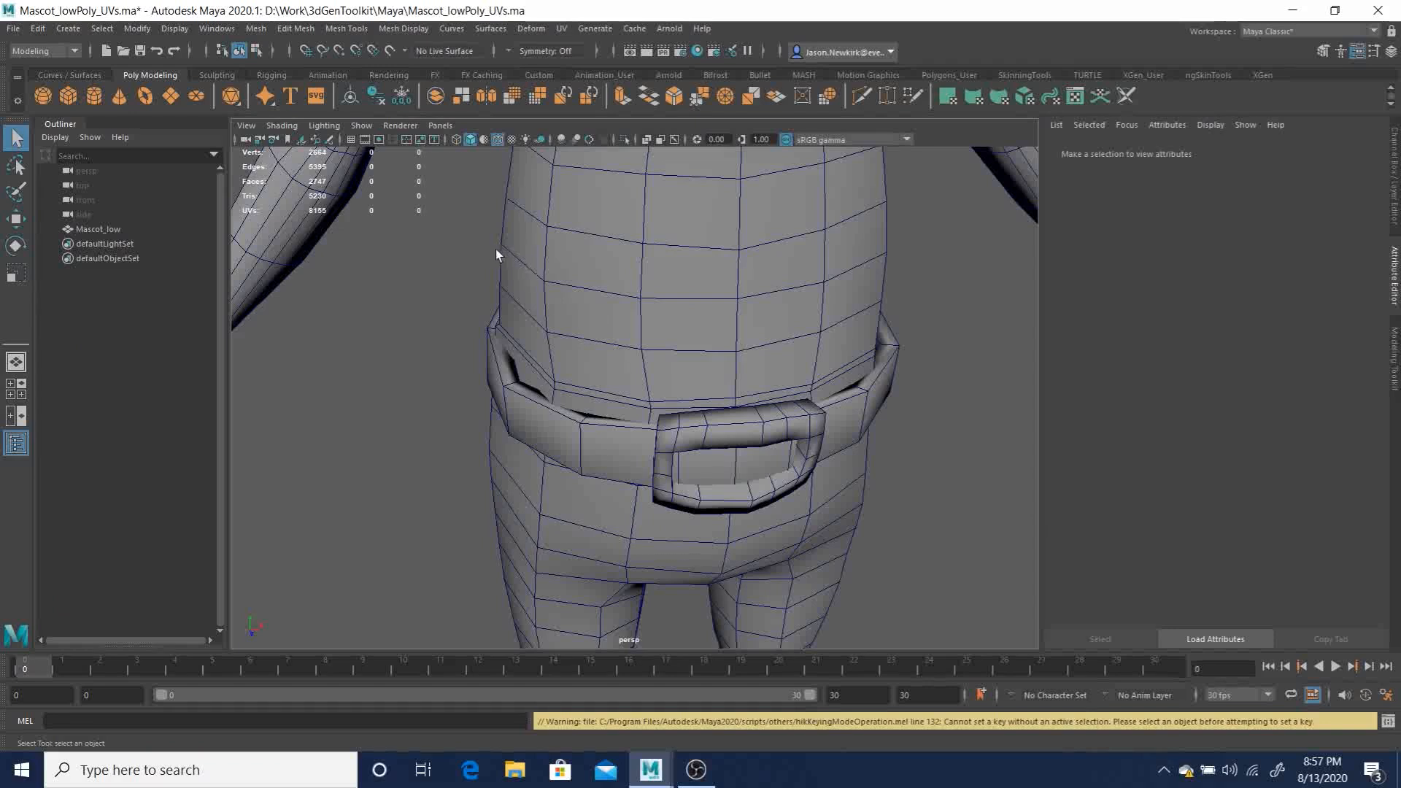
key(alt+s)
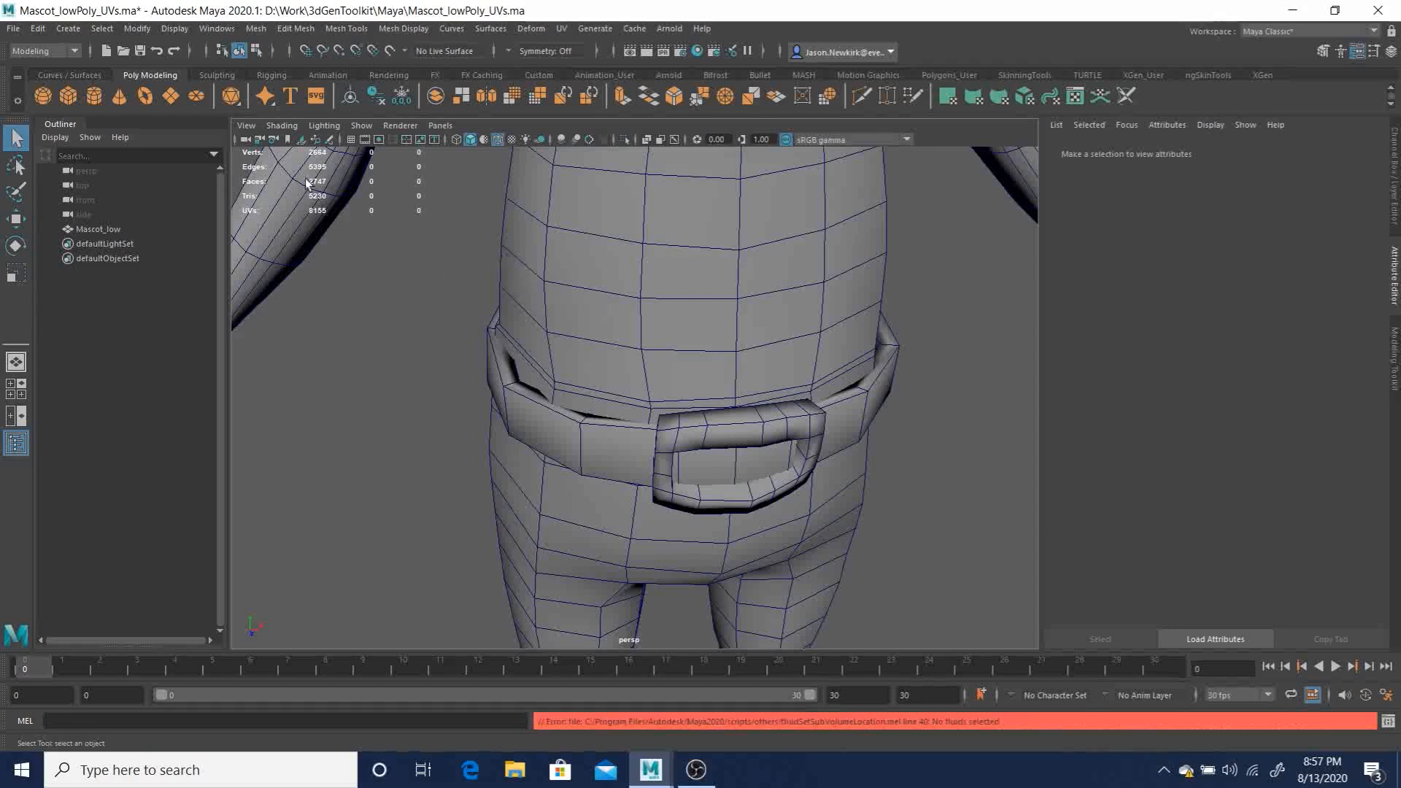
click(285, 127)
click(344, 254)
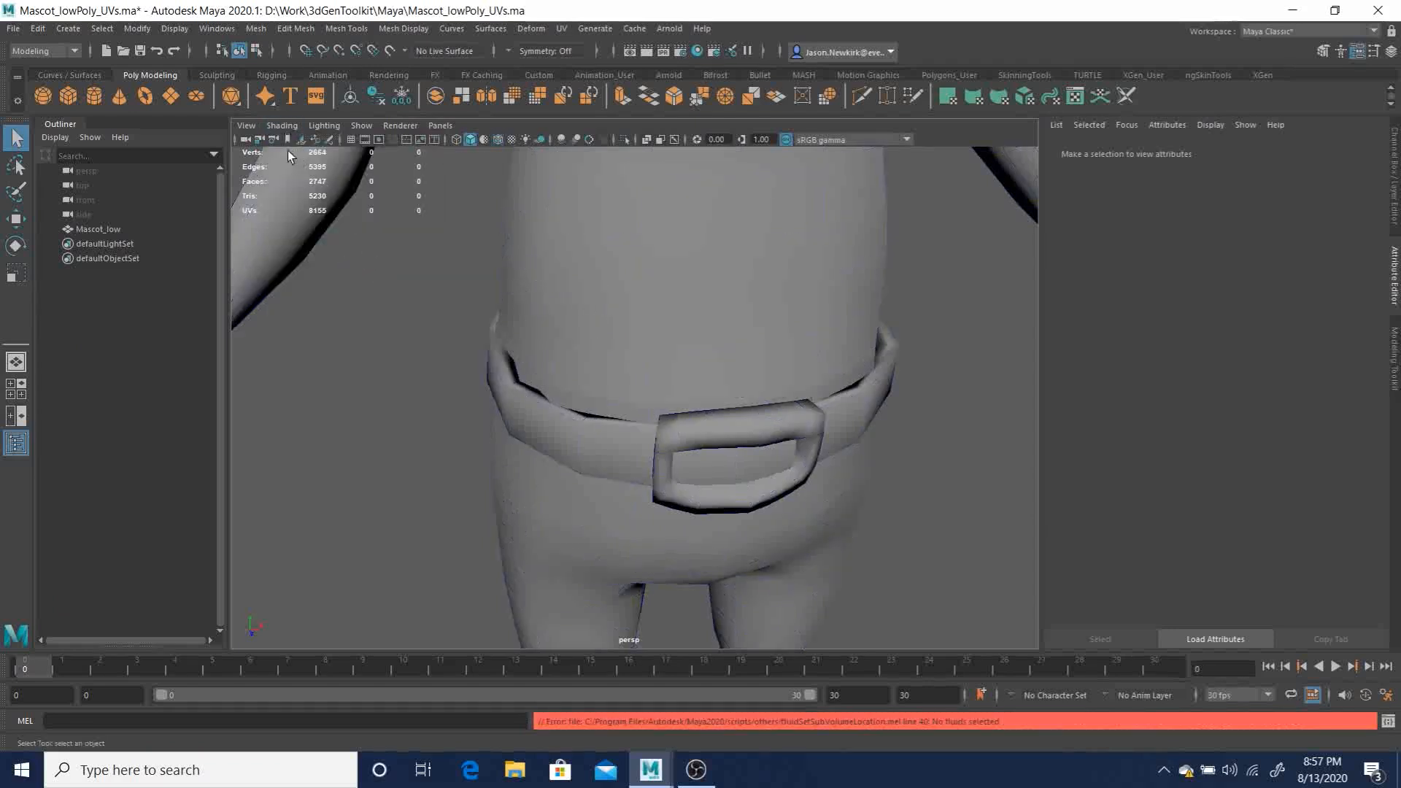
key(s)
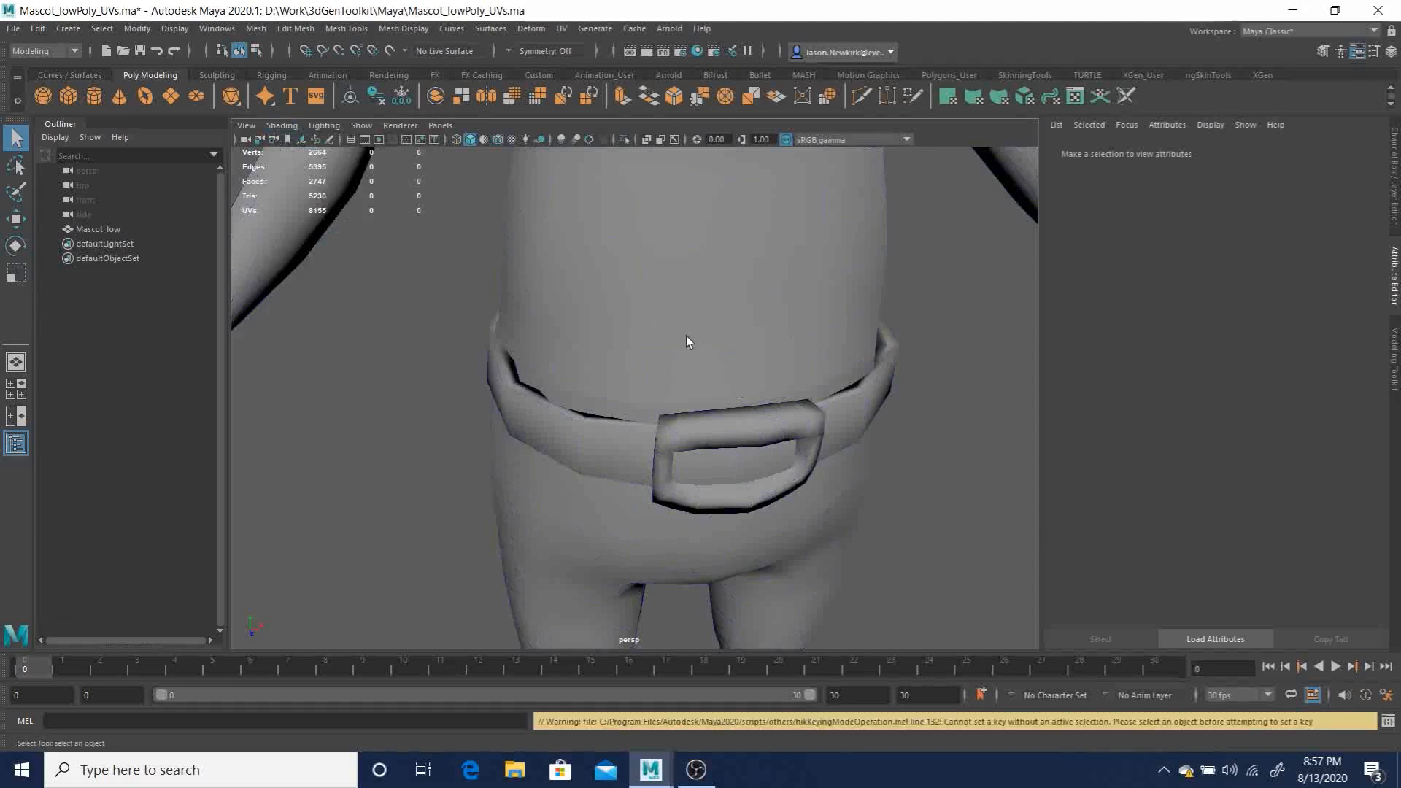
key(alt+s)
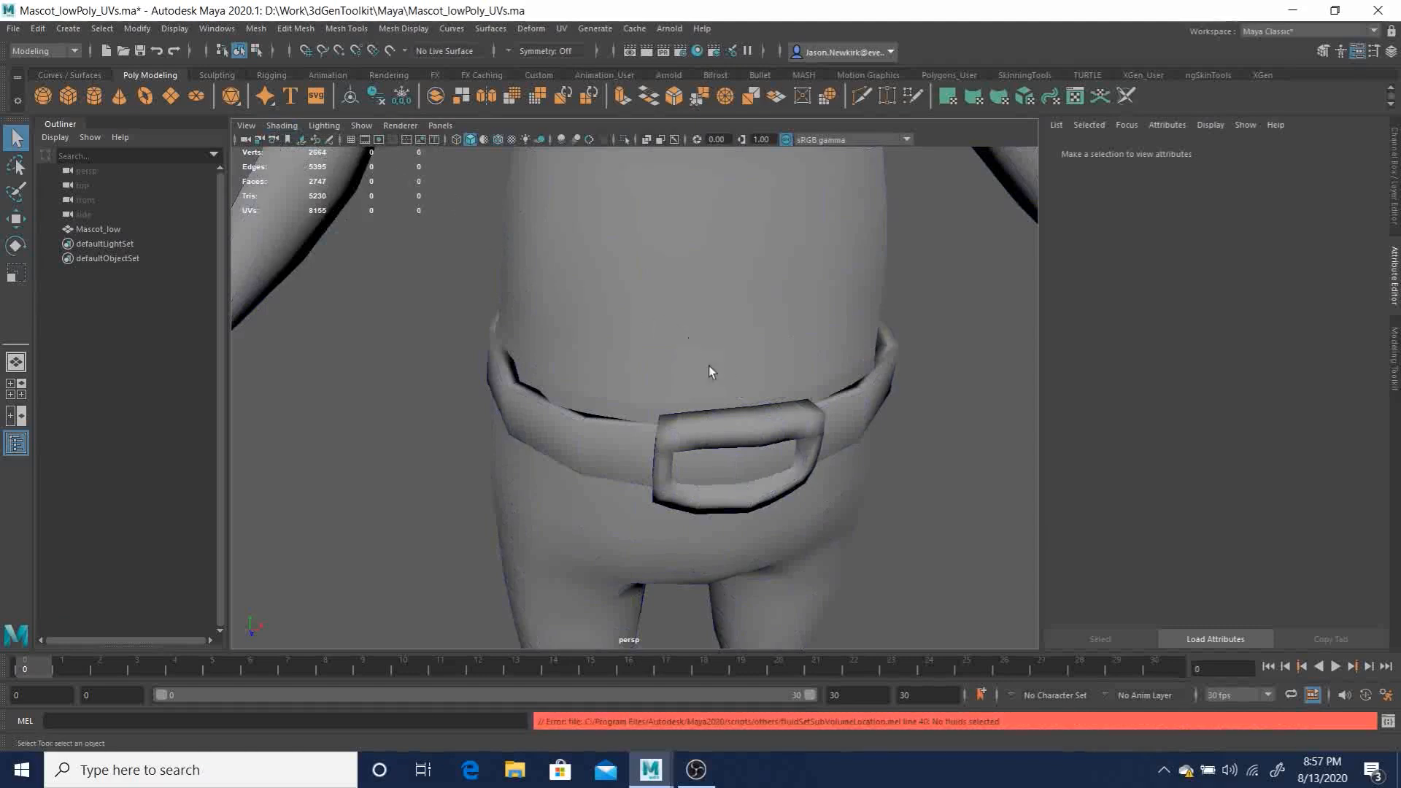
click(282, 125)
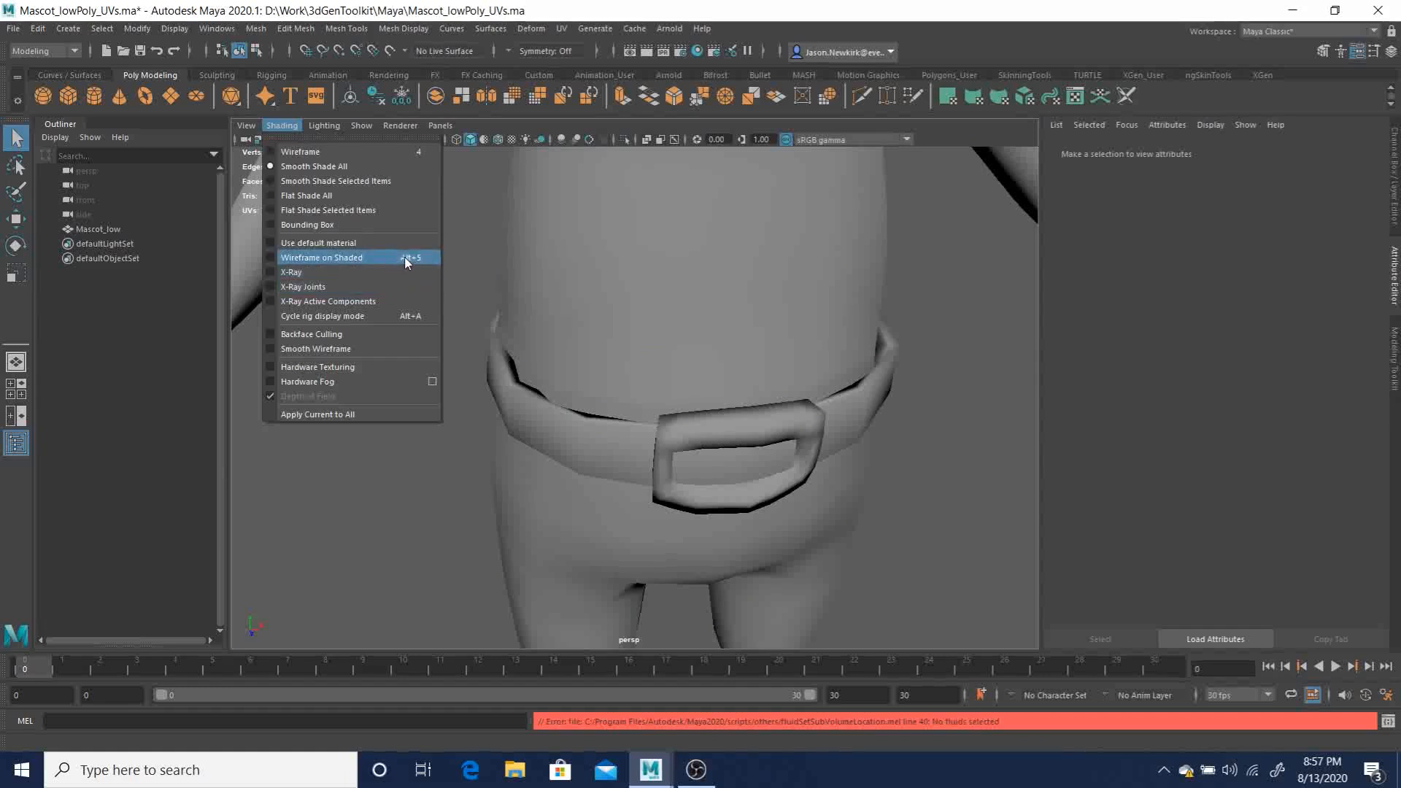
click(384, 257)
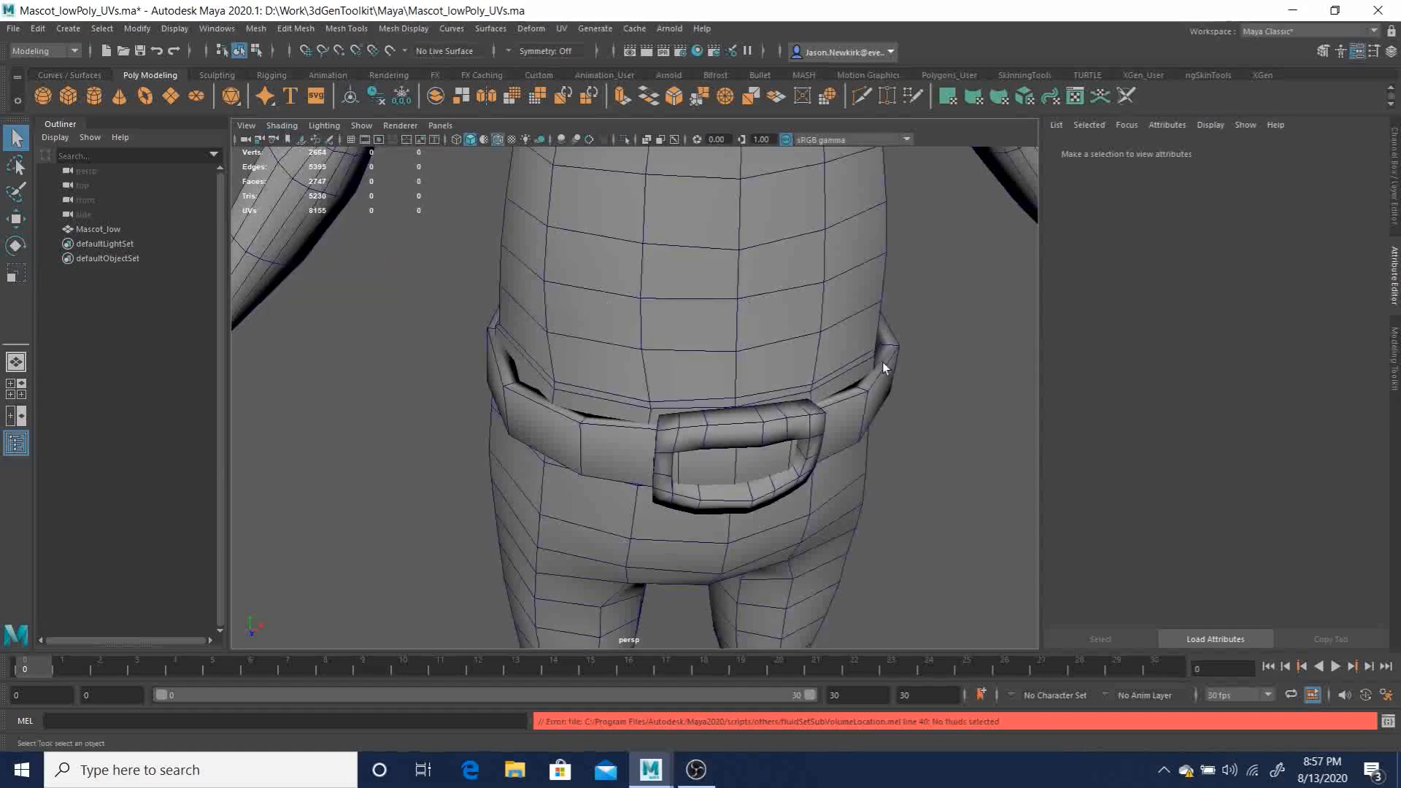
Examine the mesh edges where the shirt hem meets the belt, from the front and side.
alt+right_drag(882, 362, 662, 299)
alt+middle_drag(711, 285, 718, 360)
alt+drag(718, 359, 713, 297)
alt+middle_drag(713, 297, 697, 317)
key(alt+5)
key(alt+5)
mouse_move(730, 308)
alt+mouse_down()
mouse_move(785, 304)
mouse_move(651, 291)
mouse_move(726, 310)
alt+mouse_up()
alt+right_drag(726, 310, 786, 401)
alt+drag(786, 401, 701, 384)
alt+middle_drag(700, 384, 743, 248)
alt+right_drag(742, 248, 899, 435)
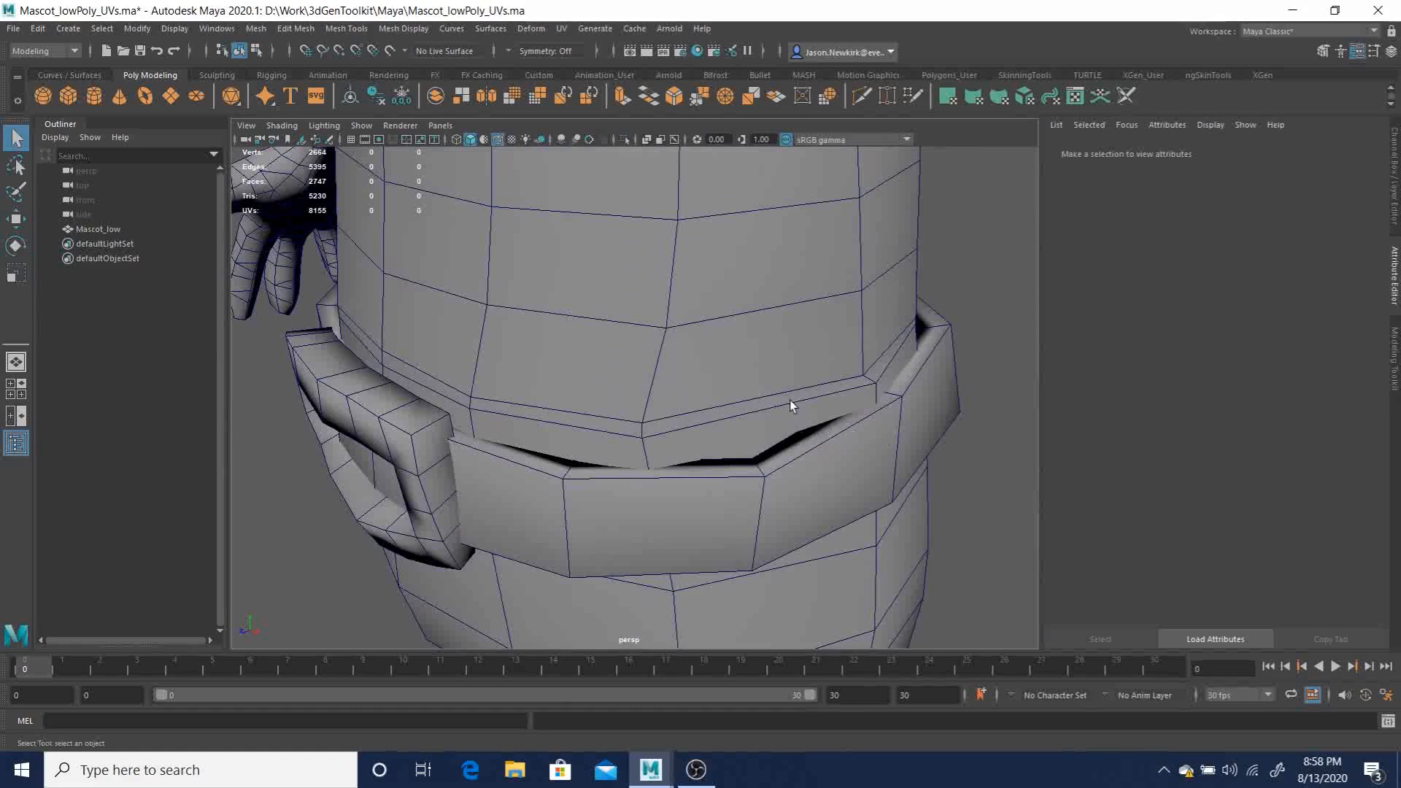
alt+drag(729, 381, 551, 416)
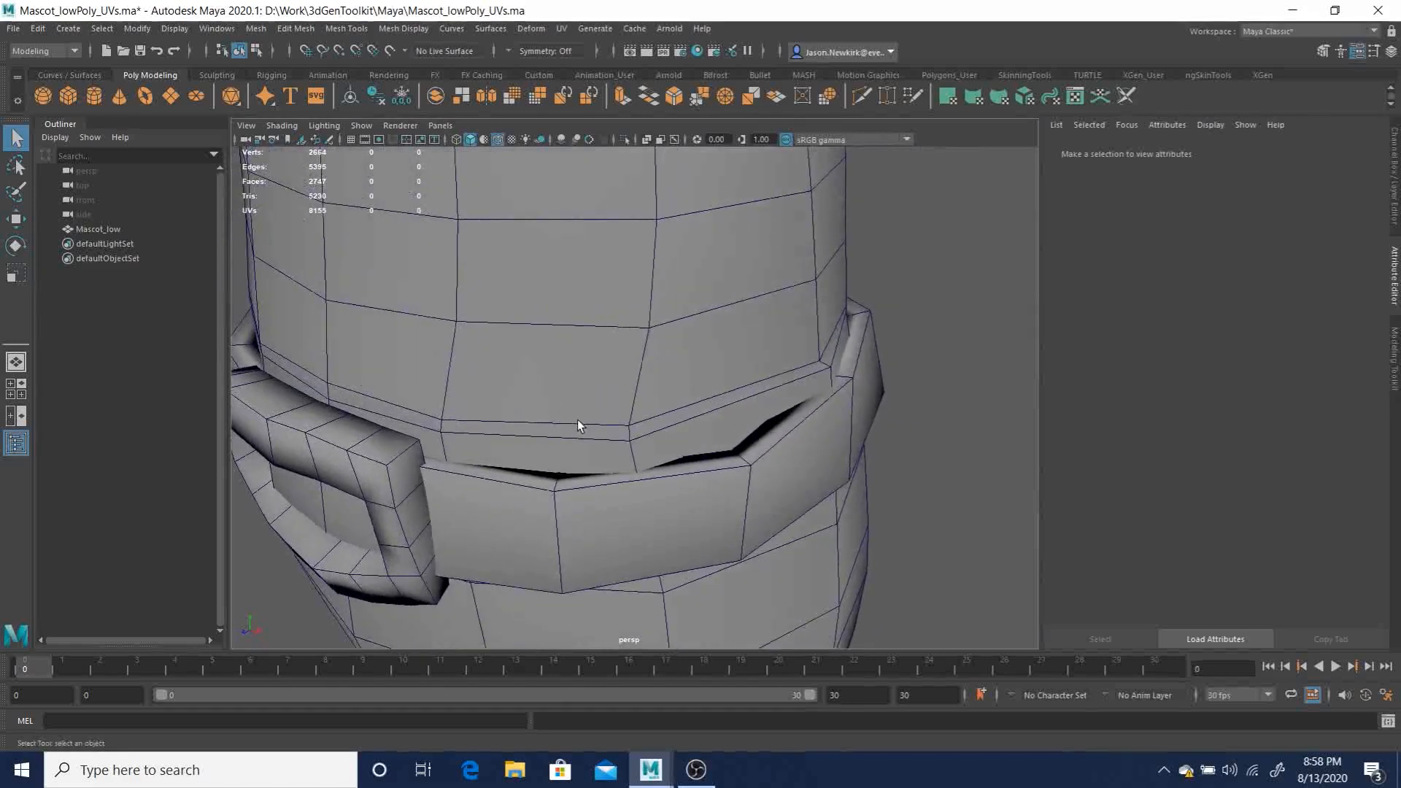
Open the UV Editor and minimize its main window, keeping the UV Toolkit available beside the model.
click(561, 28)
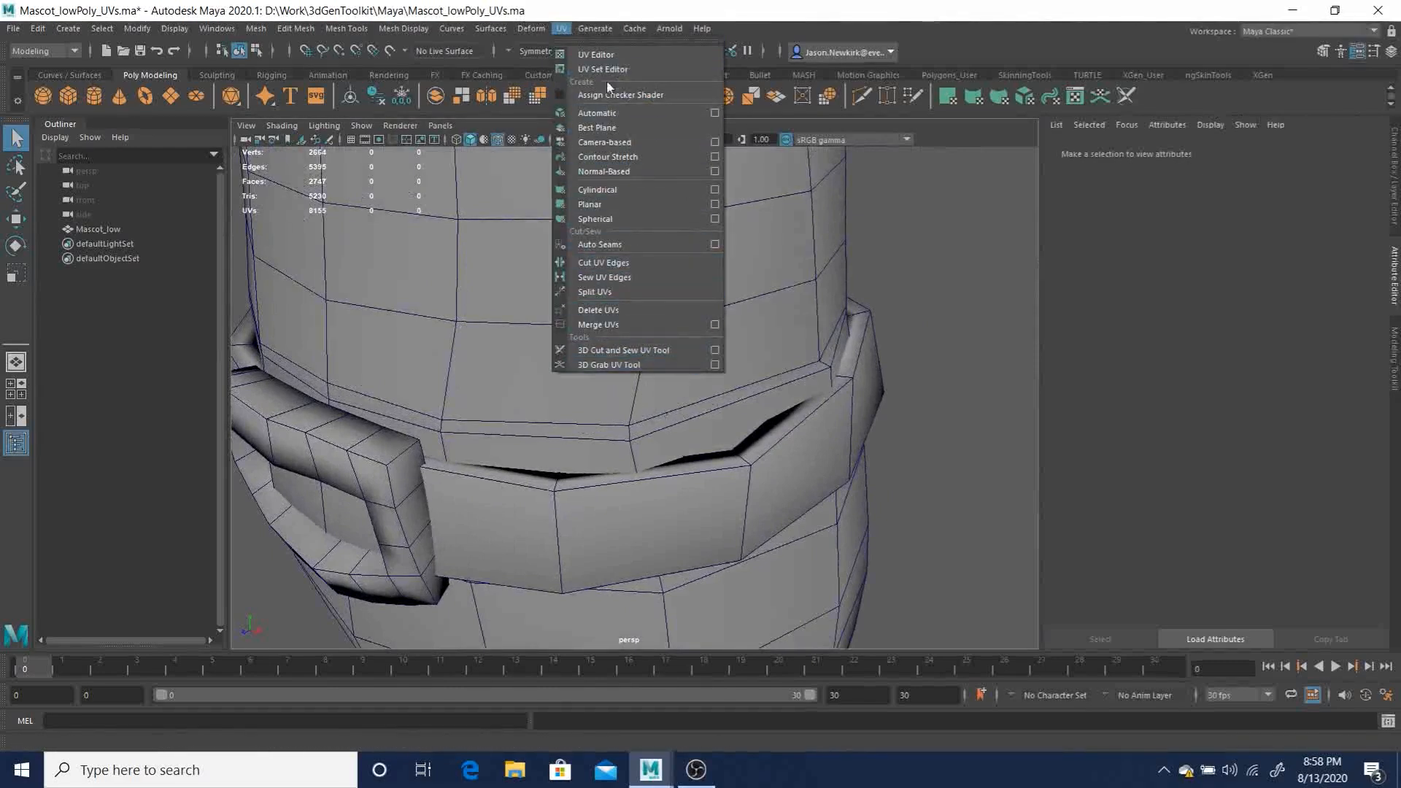
click(585, 54)
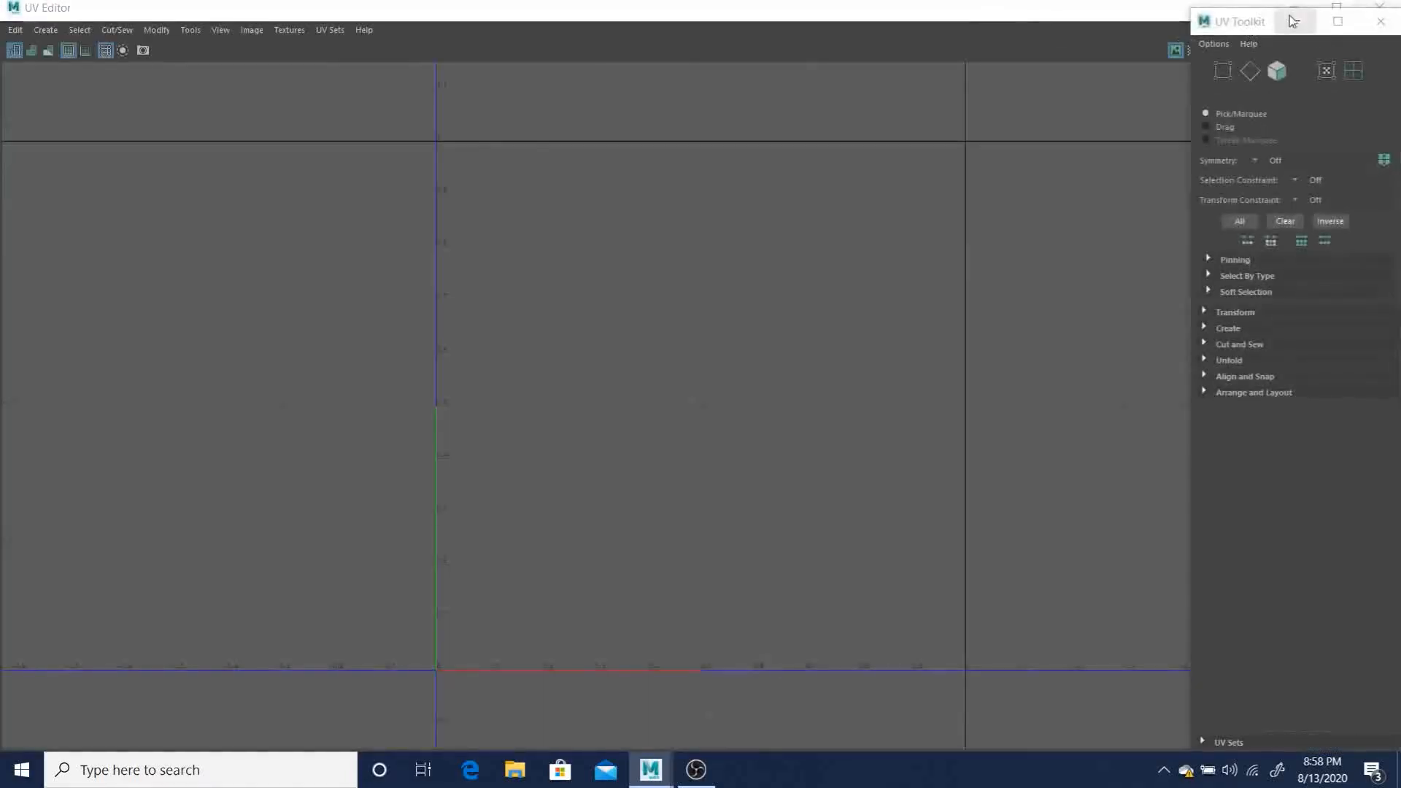
mouse_move(884, 16)
mouse_down()
mouse_move(888, 228)
mouse_move(839, 216)
mouse_move(876, 37)
mouse_up()
click(1278, 32)
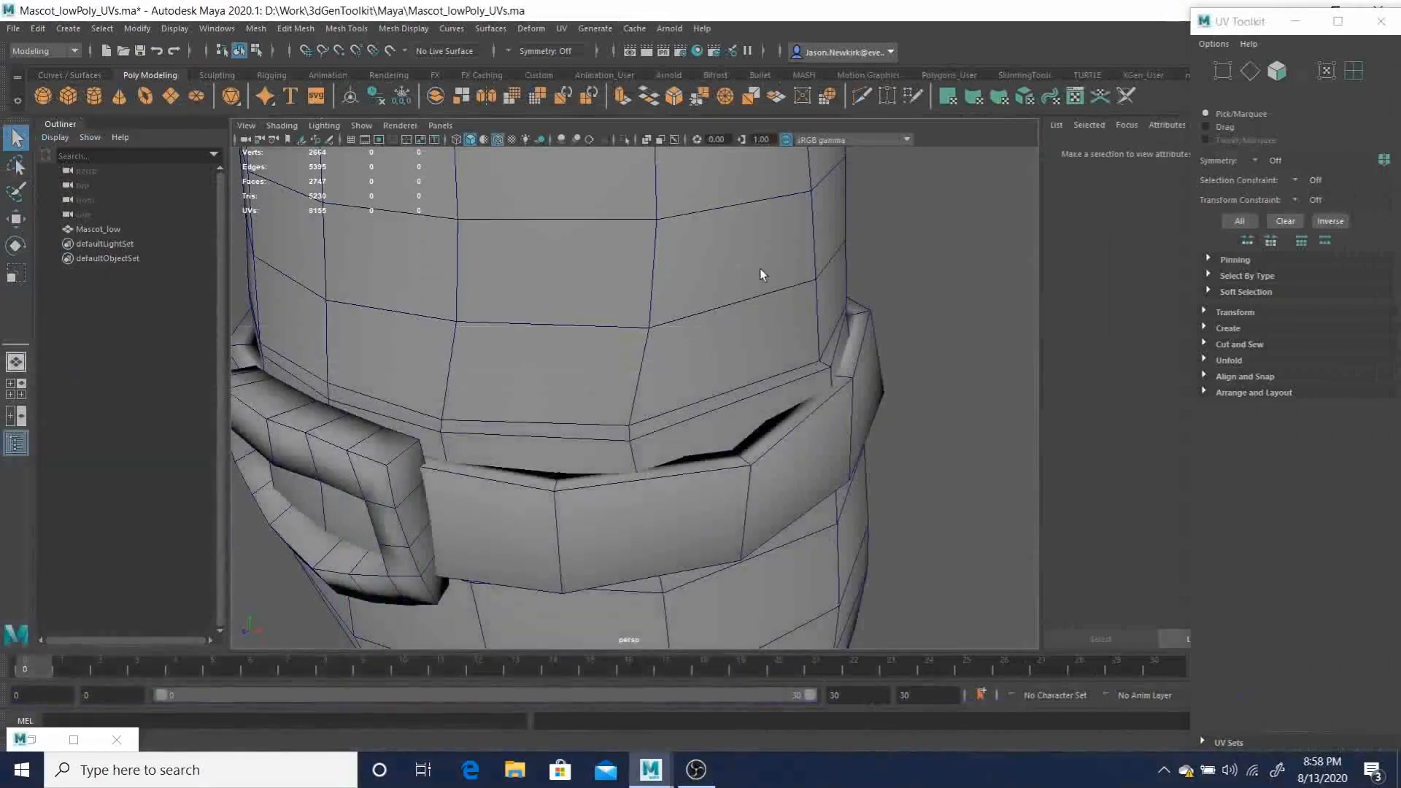
Select the edge loop around the shirt hem just above the belt and clear the selection again.
scroll(685, 275, down, 5)
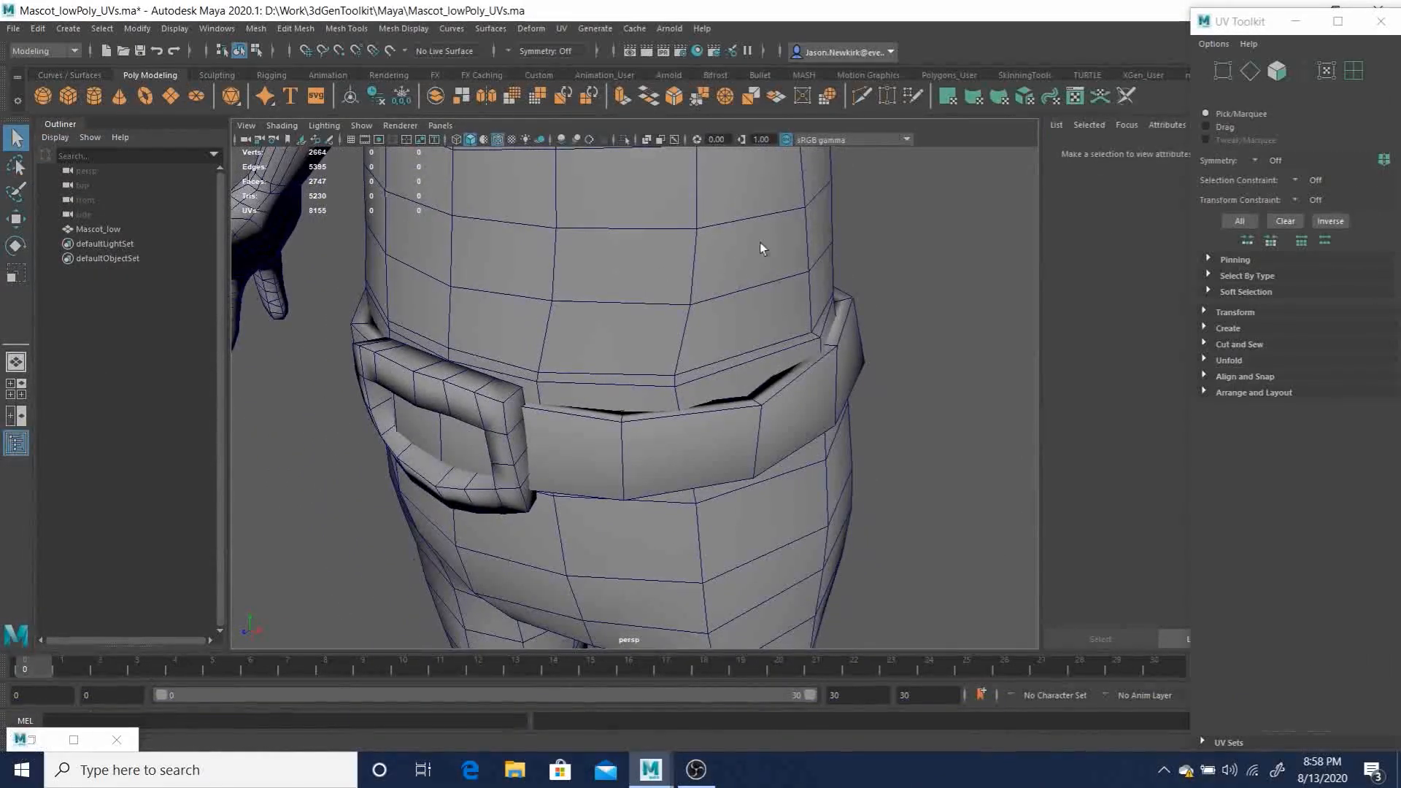
alt+drag(657, 257, 763, 283)
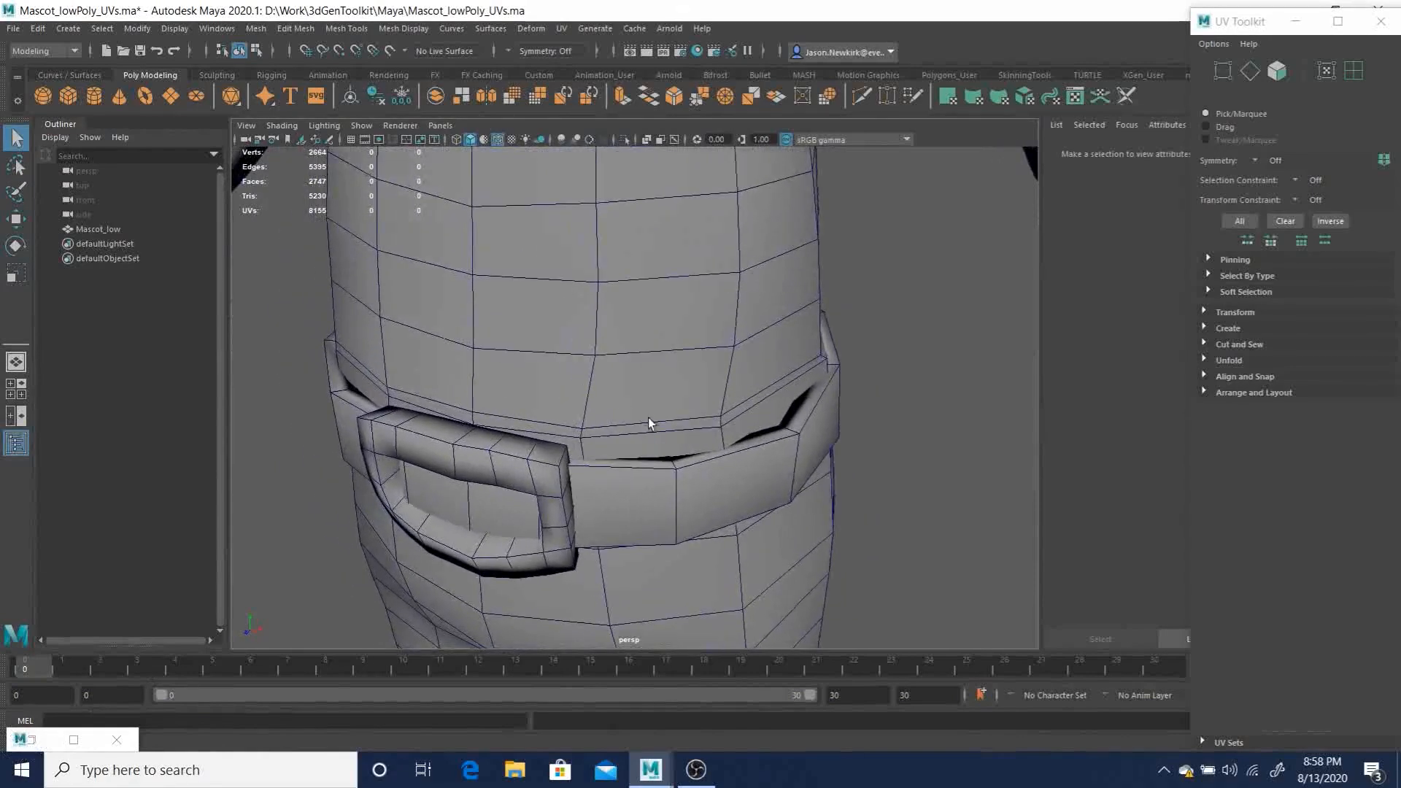
click(1249, 71)
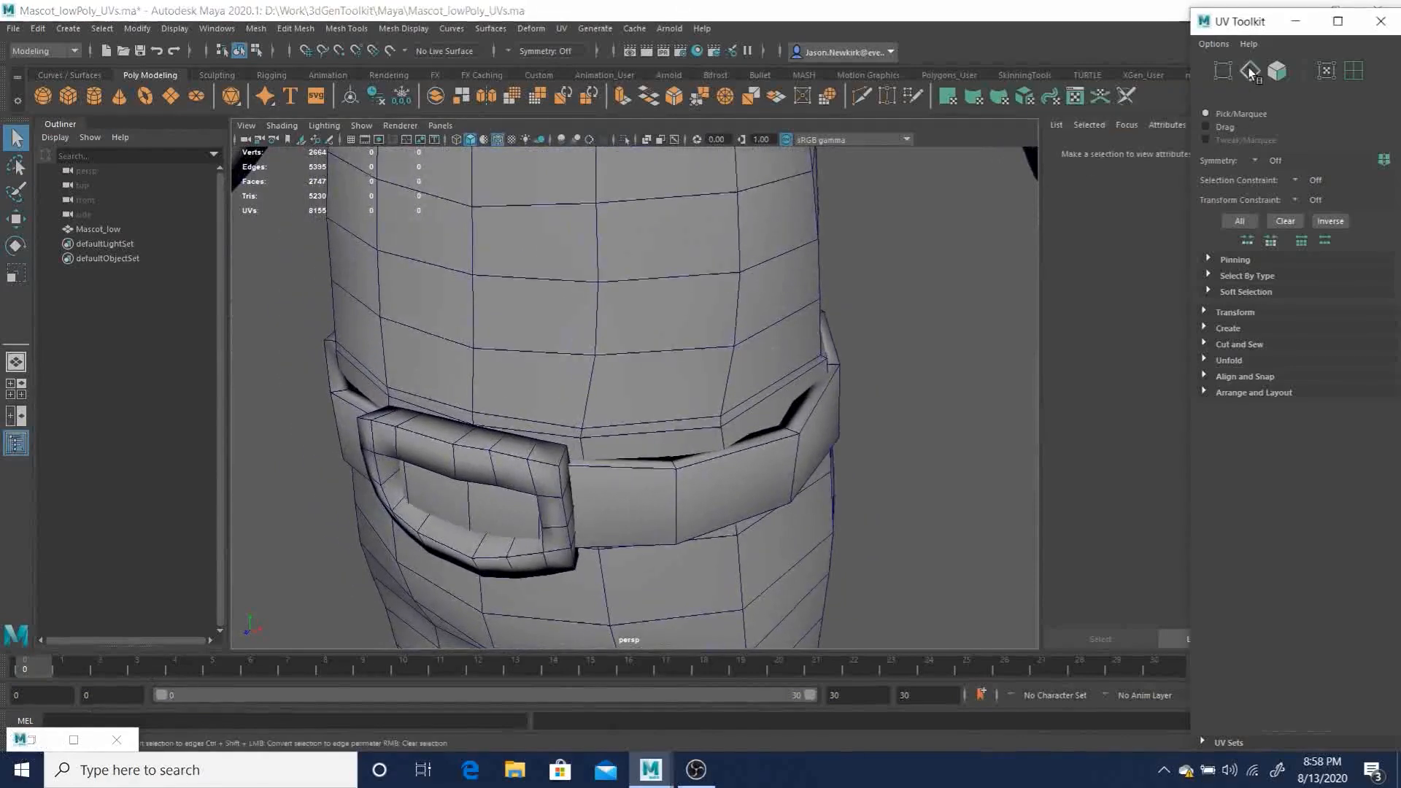
click(671, 421)
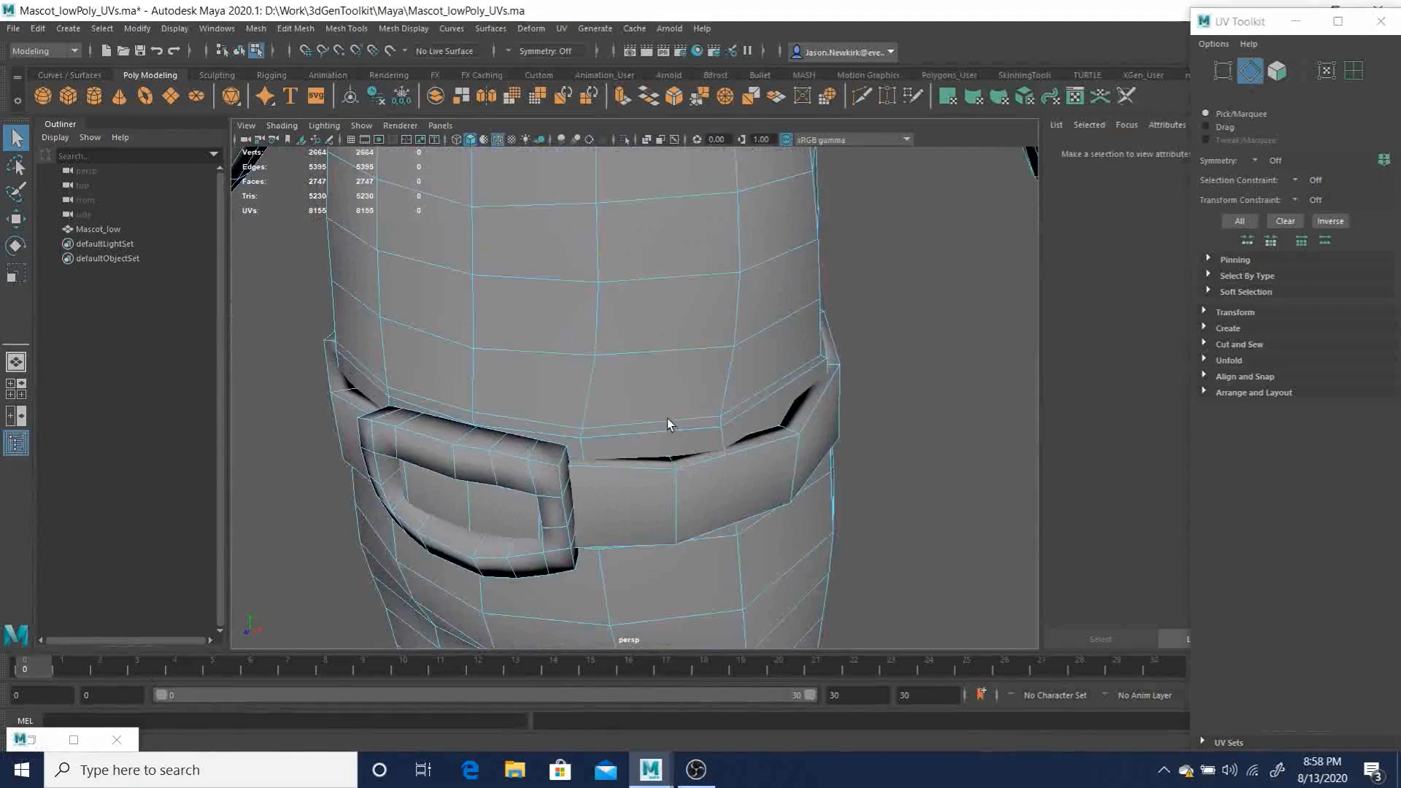
double_click(675, 420)
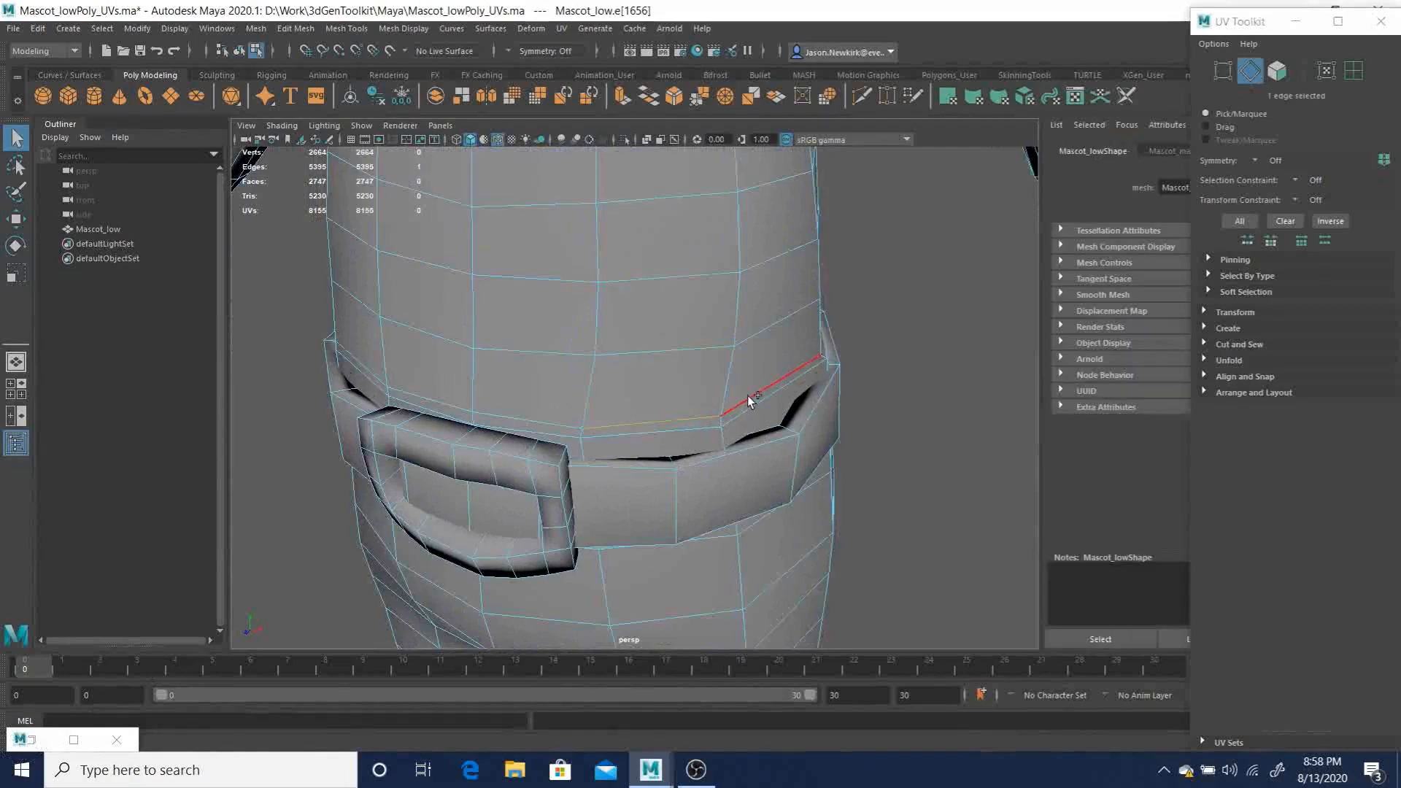
alt+drag(580, 396, 590, 327)
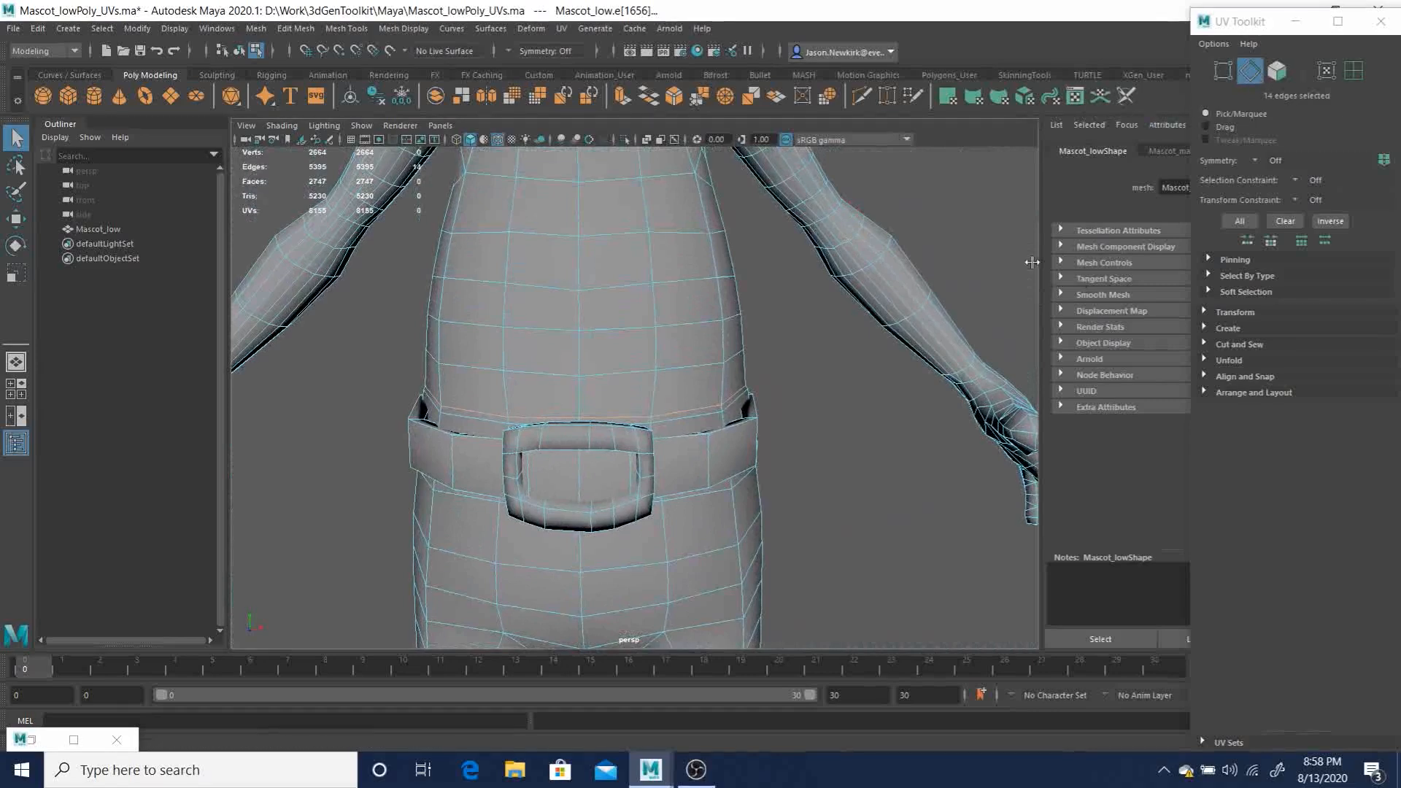
click(878, 428)
key(a)
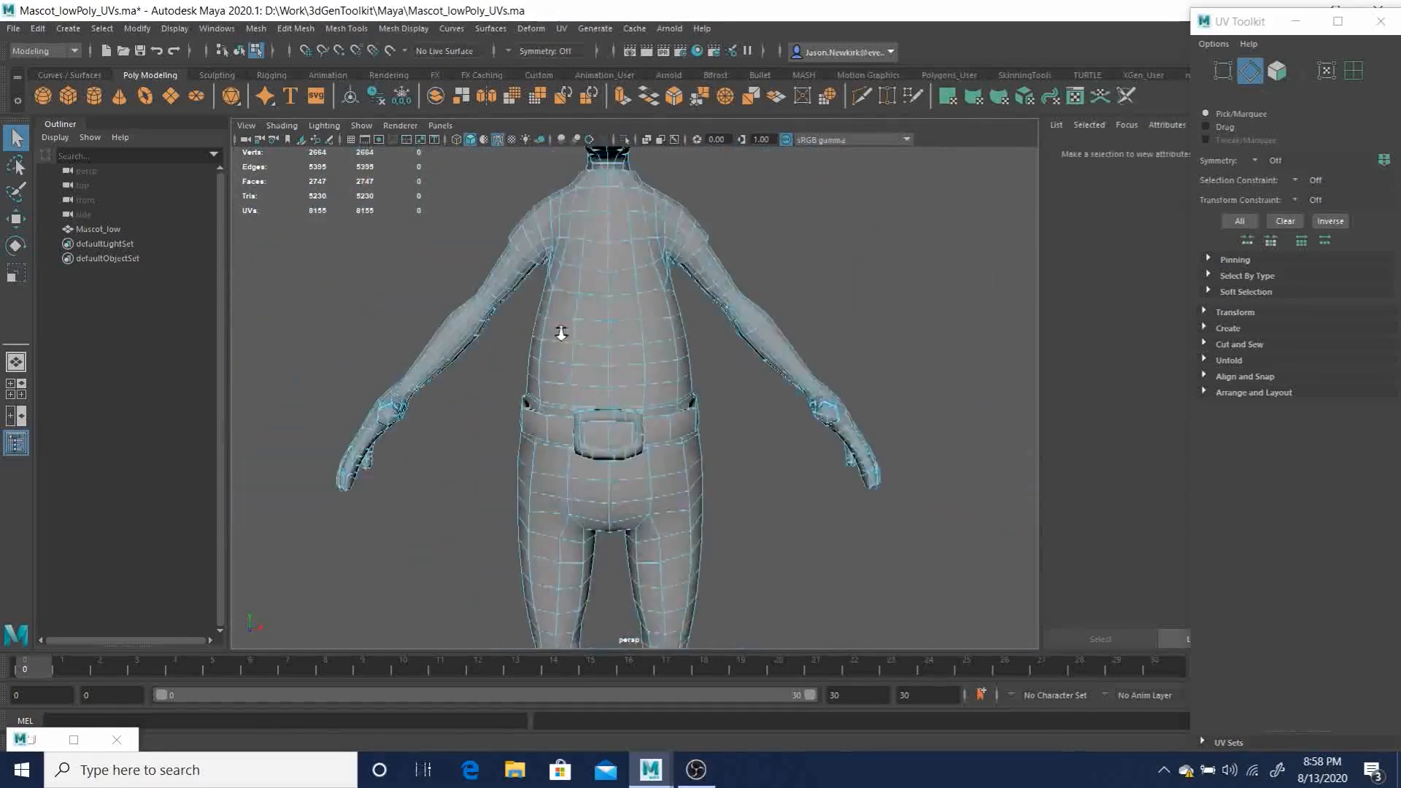
Switch from the perspective to the front view and frame the whole mascot.
click(561, 28)
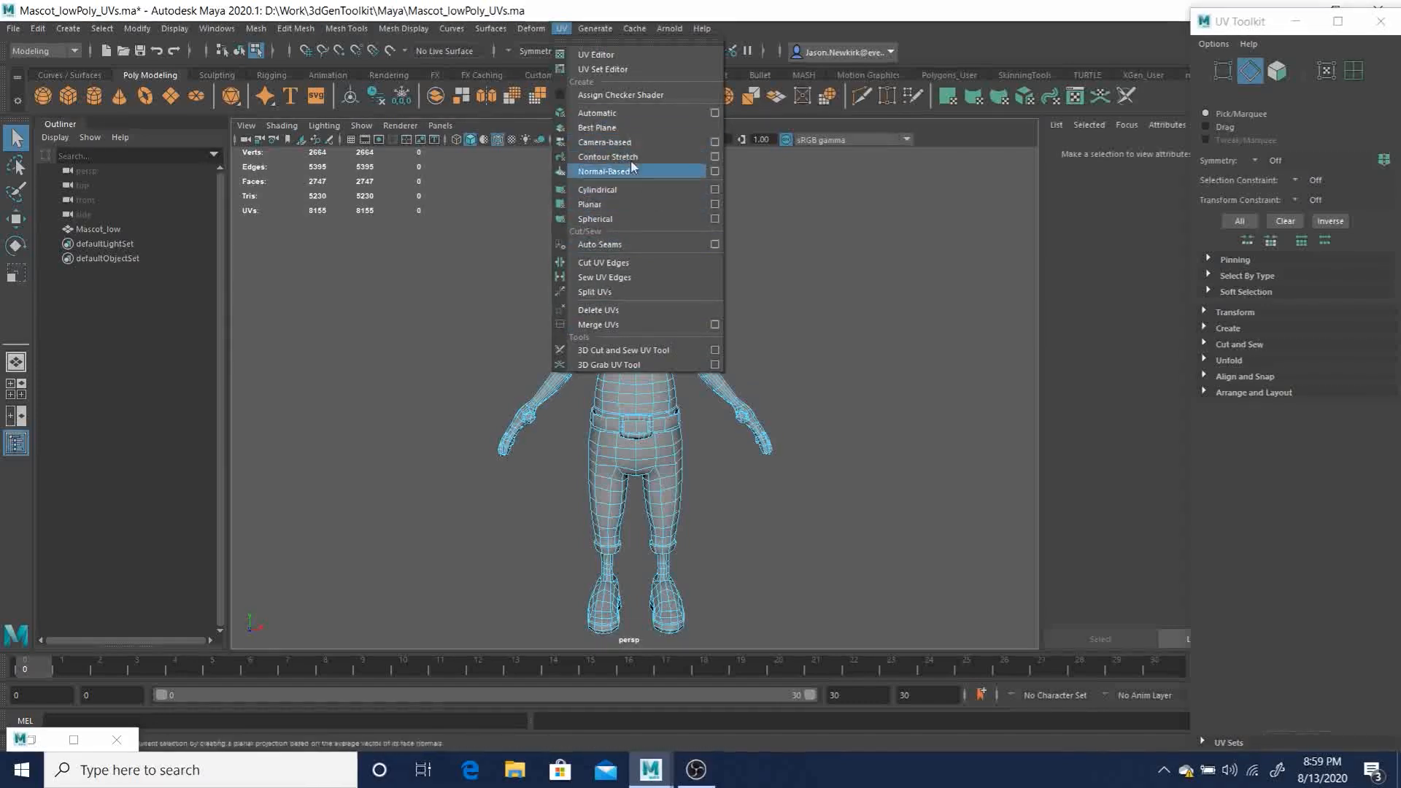
click(813, 277)
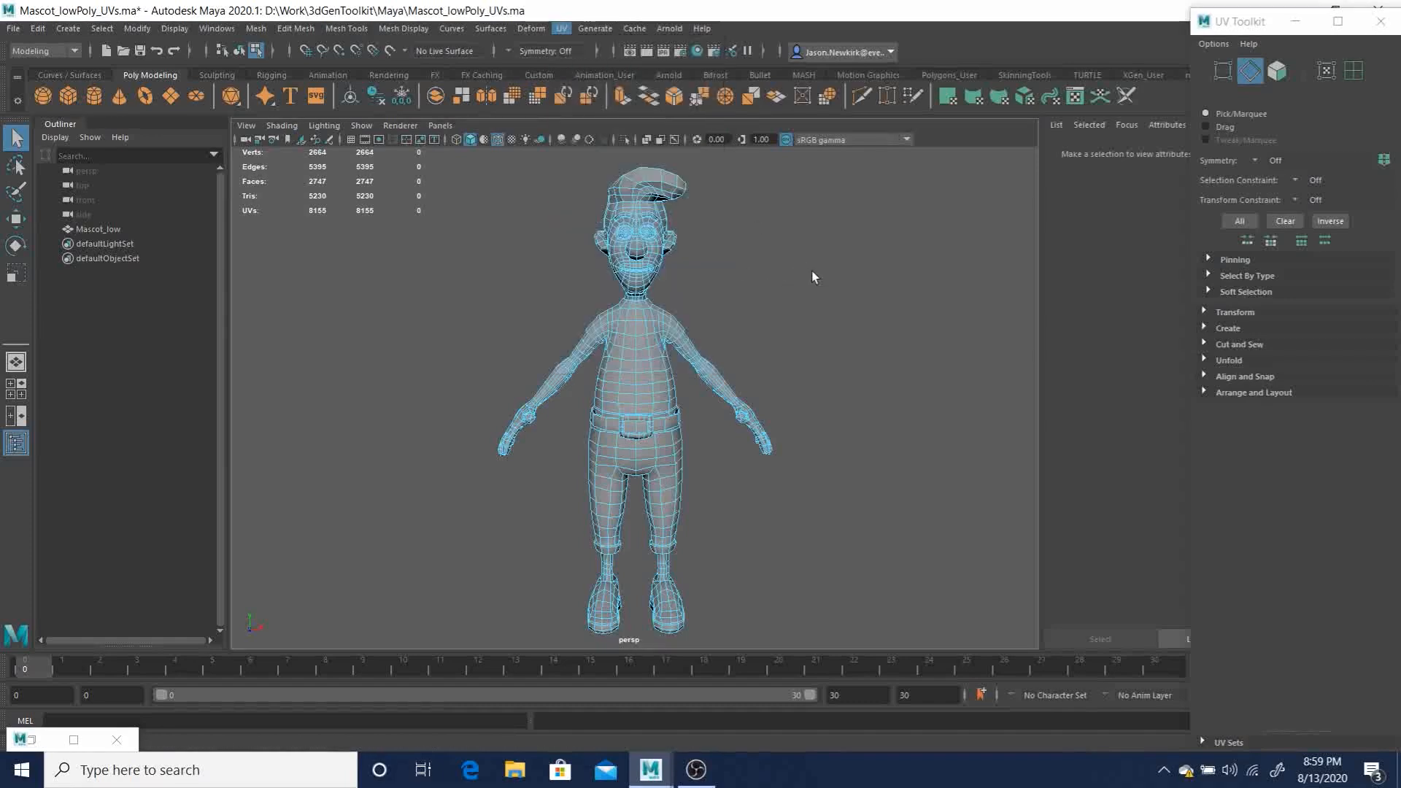
key(space)
drag(812, 294, 819, 327)
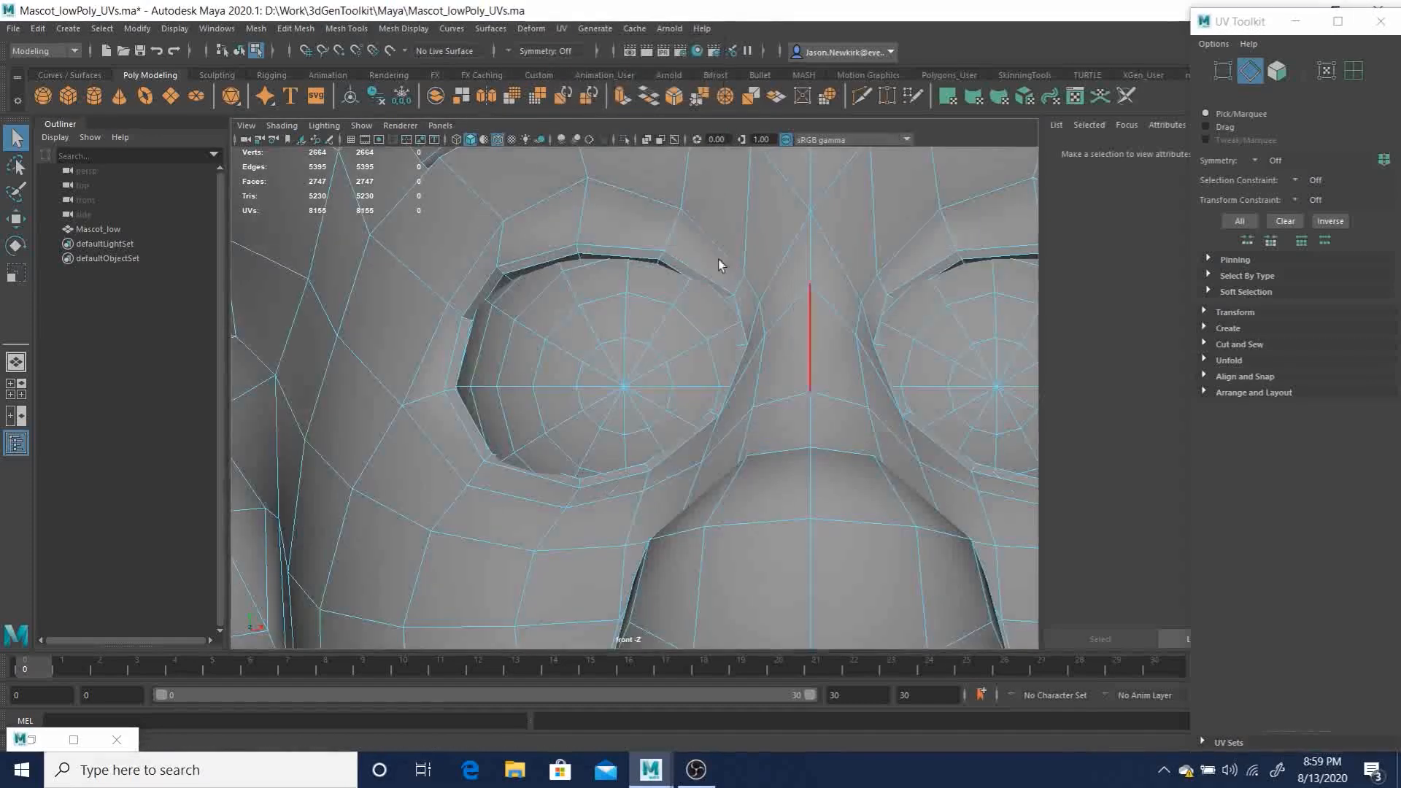
key(a)
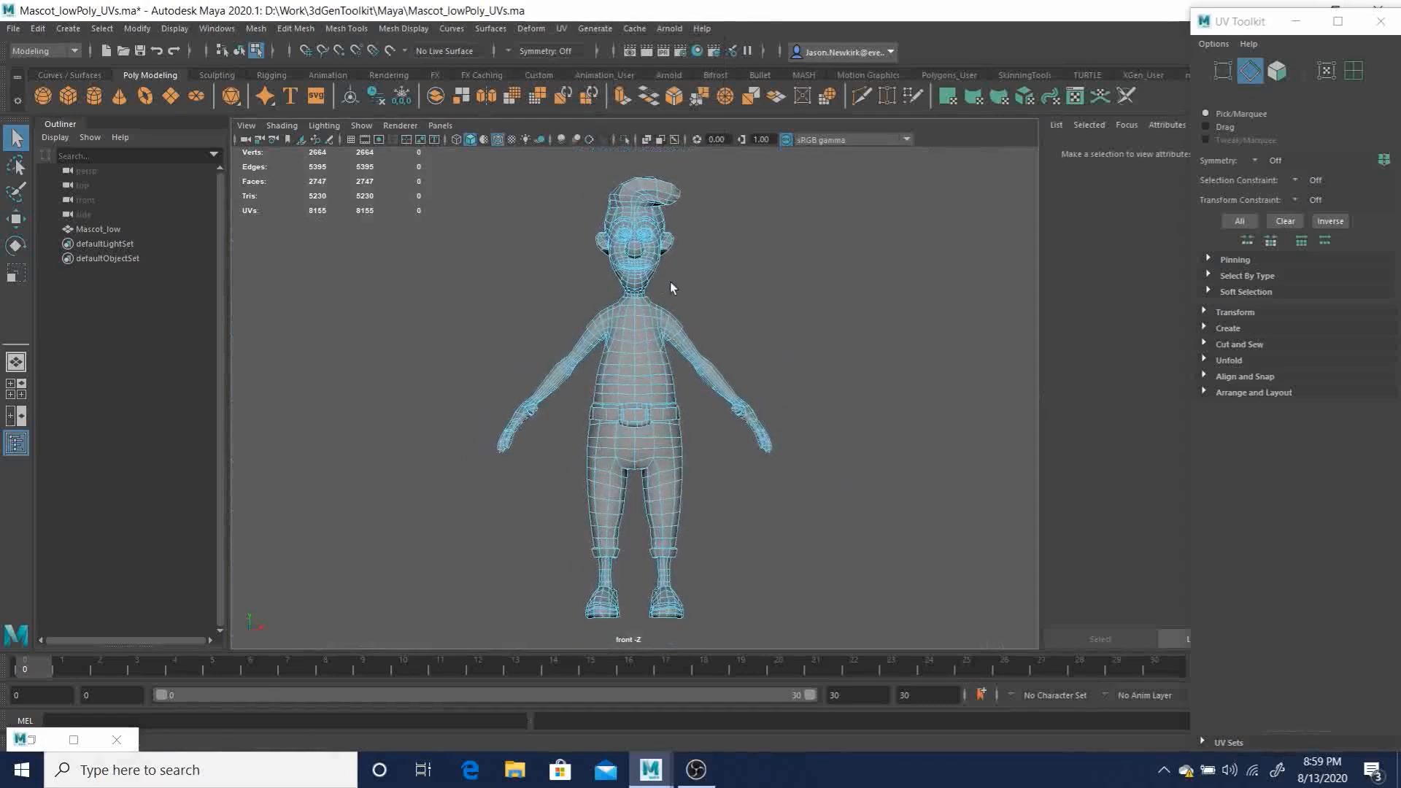
Try to create camera-based UVs in the front view without selecting the mesh as an object.
click(558, 29)
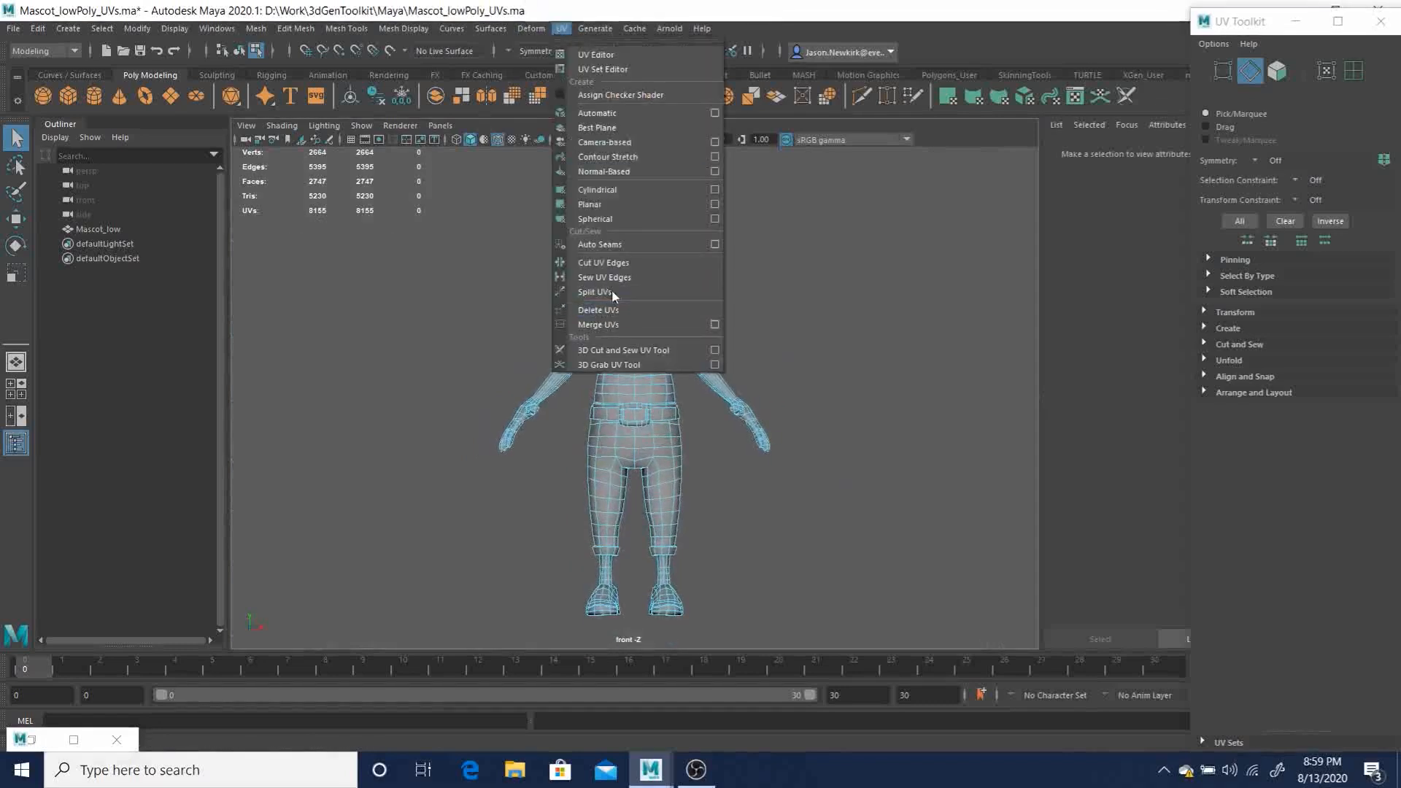
click(615, 143)
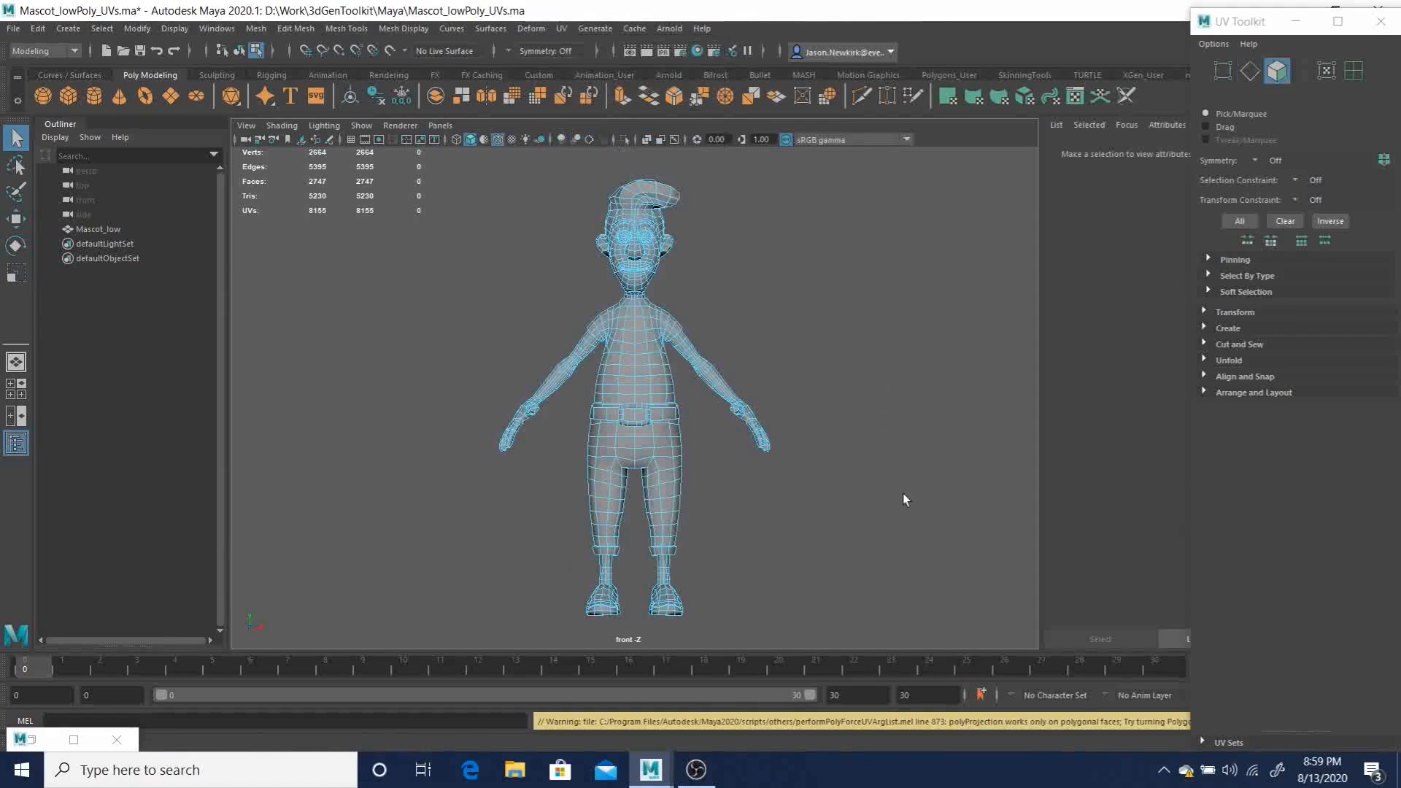
double_click(642, 340)
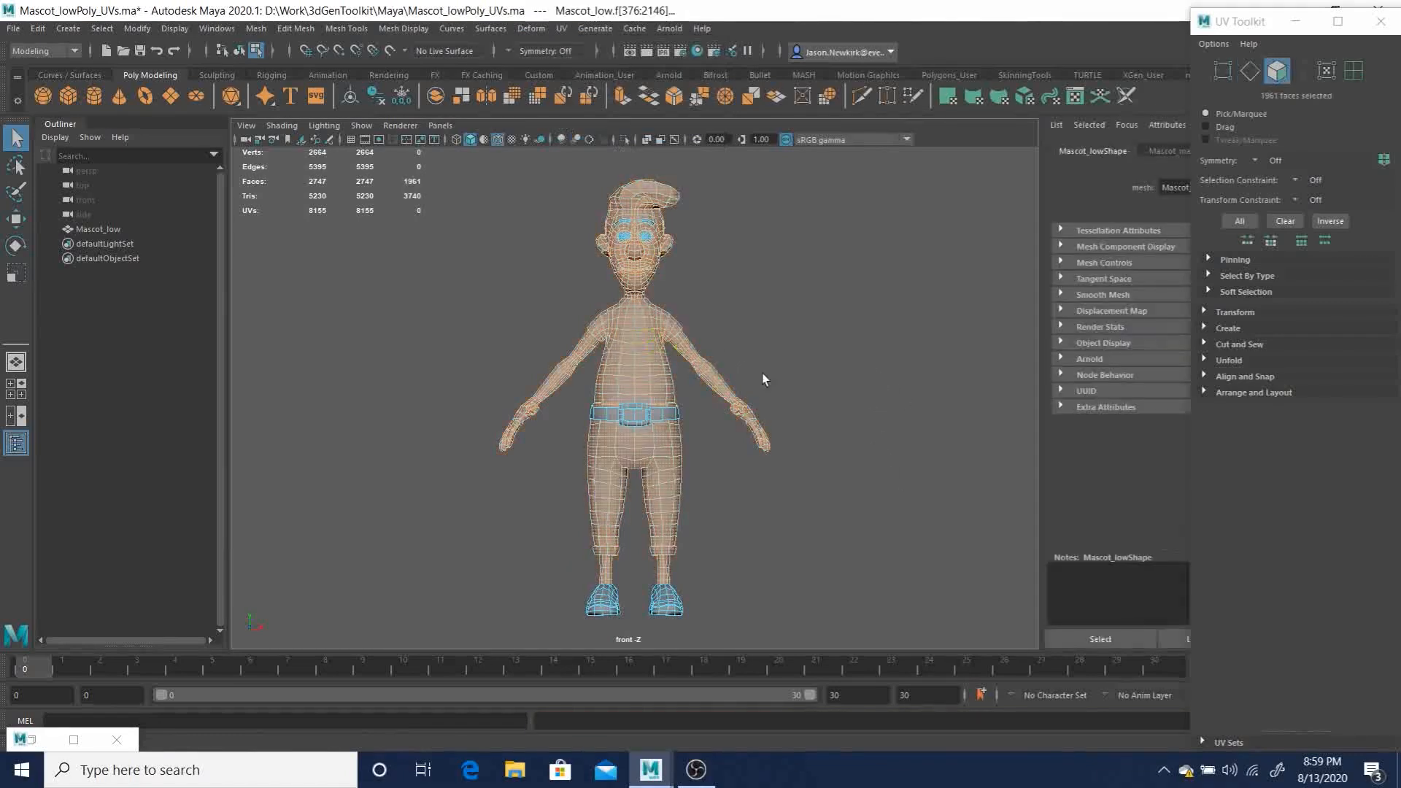
Select the whole Mascot_low mesh in object mode and create camera-based UVs from the front view.
key(F8)
click(691, 300)
click(677, 356)
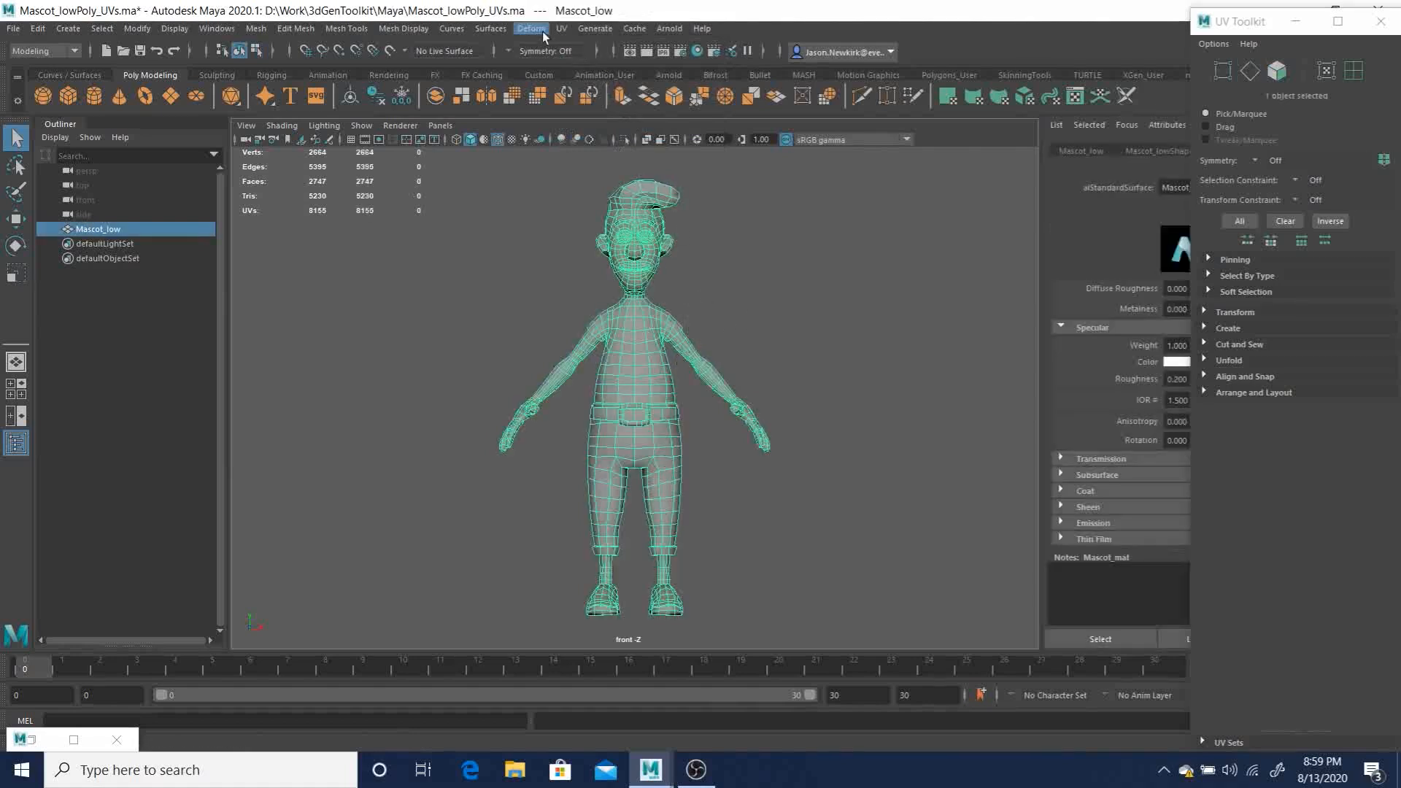
click(562, 29)
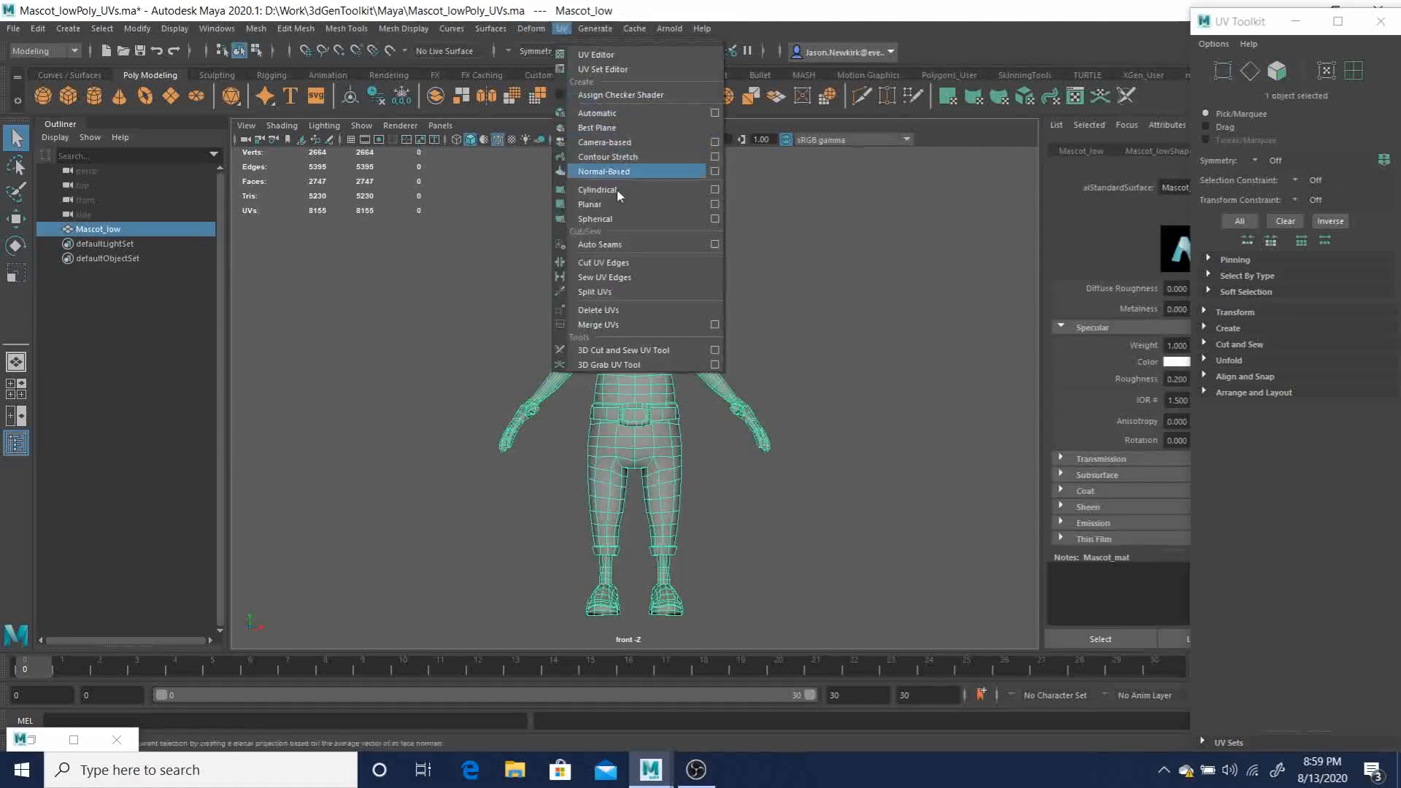
click(606, 142)
click(751, 292)
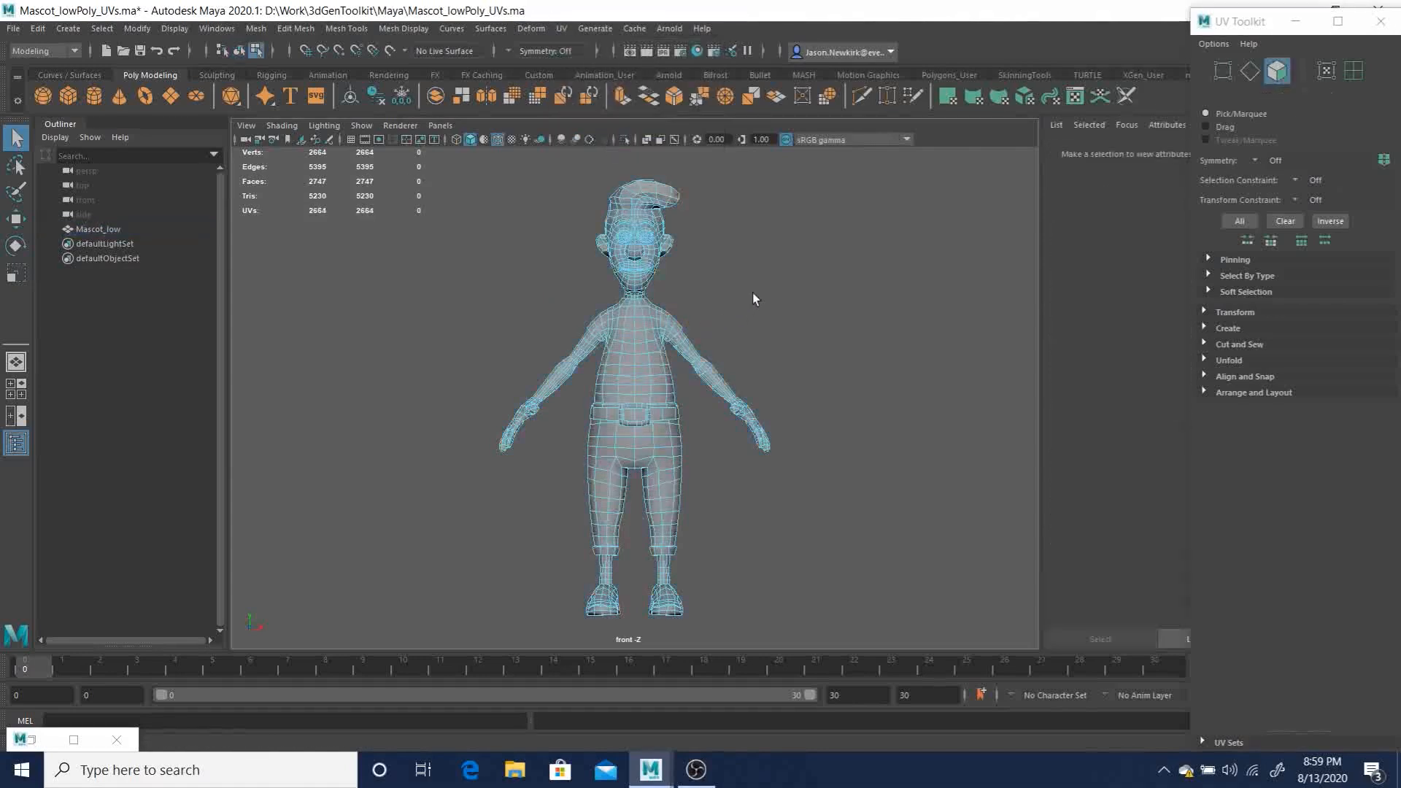
alt+middle_drag(741, 338, 682, 335)
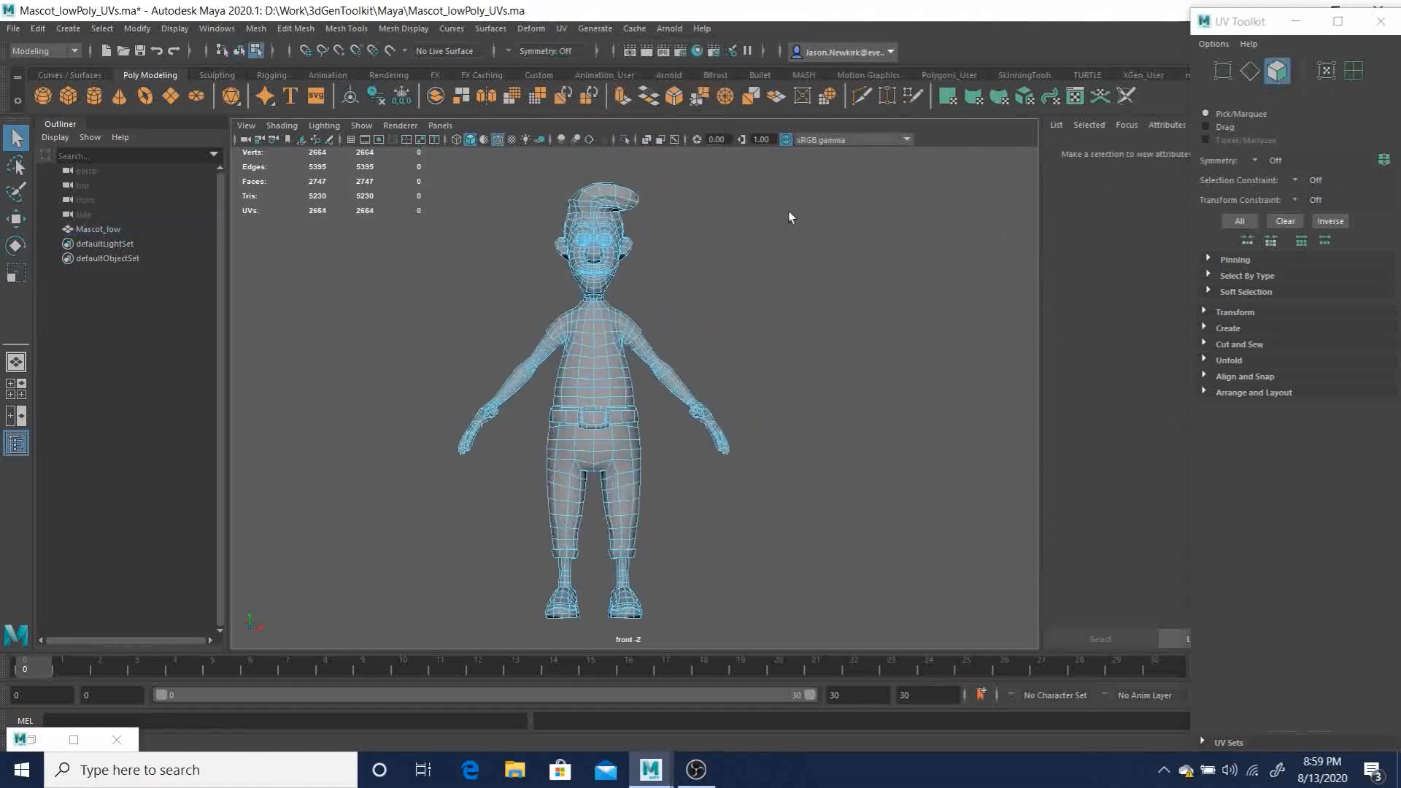
mouse_move(663, 742)
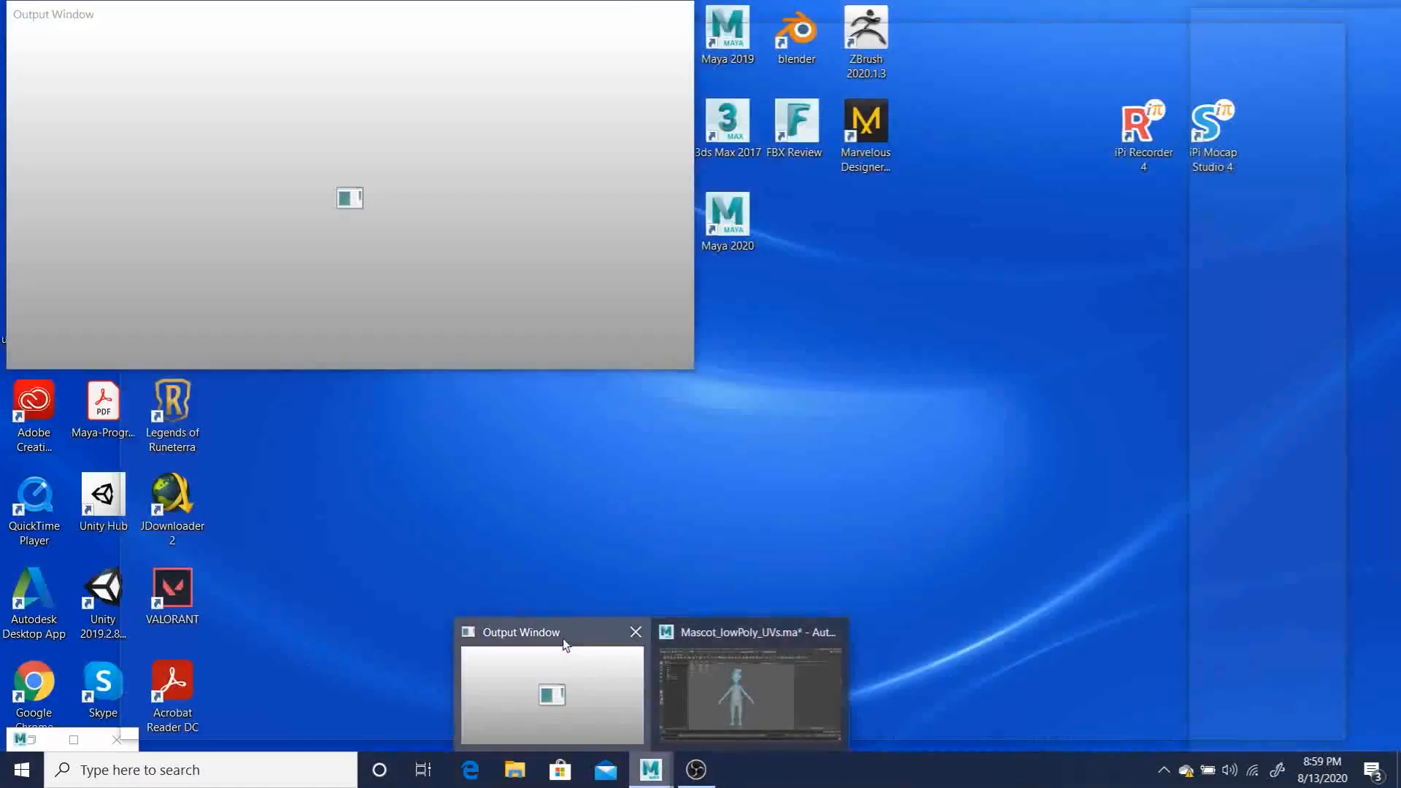
click(562, 641)
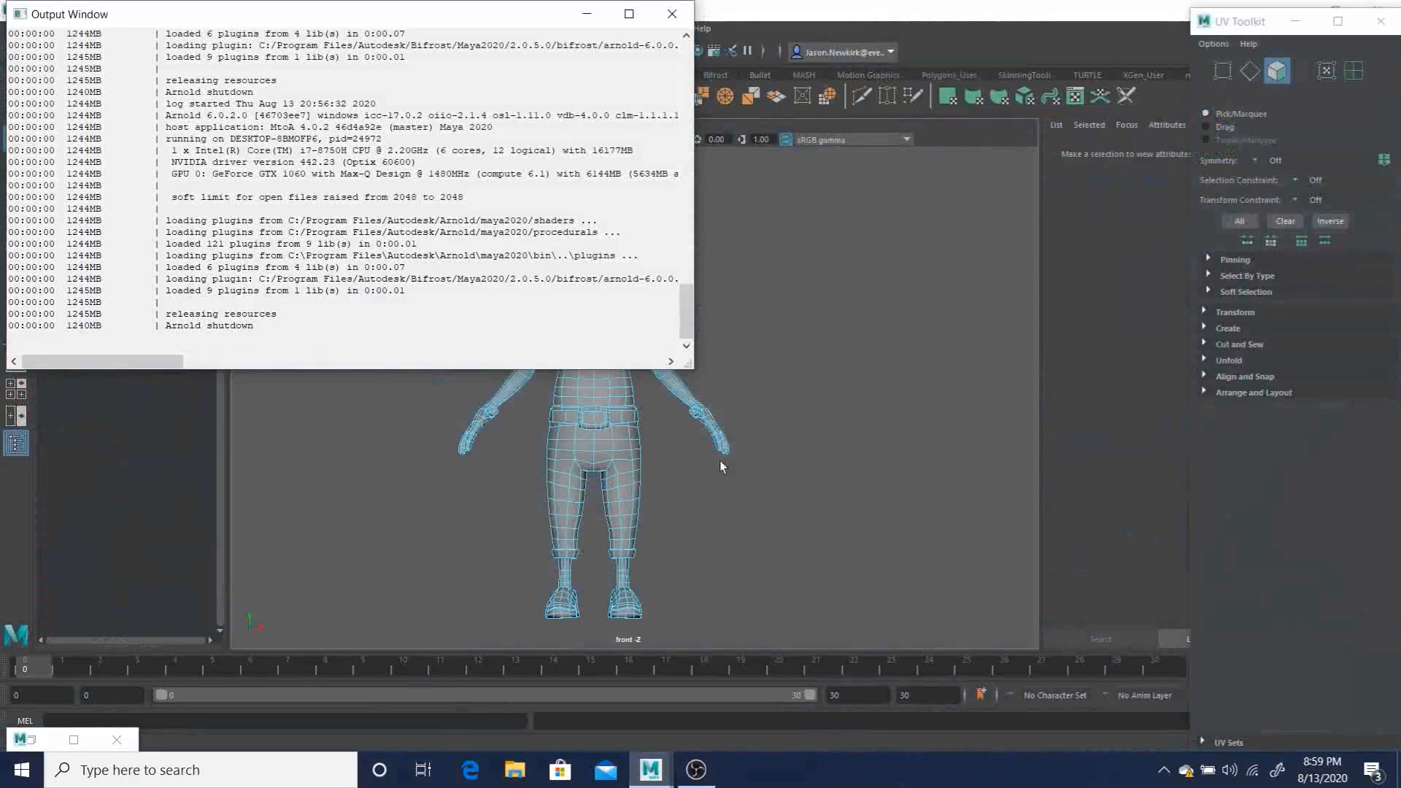
click(672, 13)
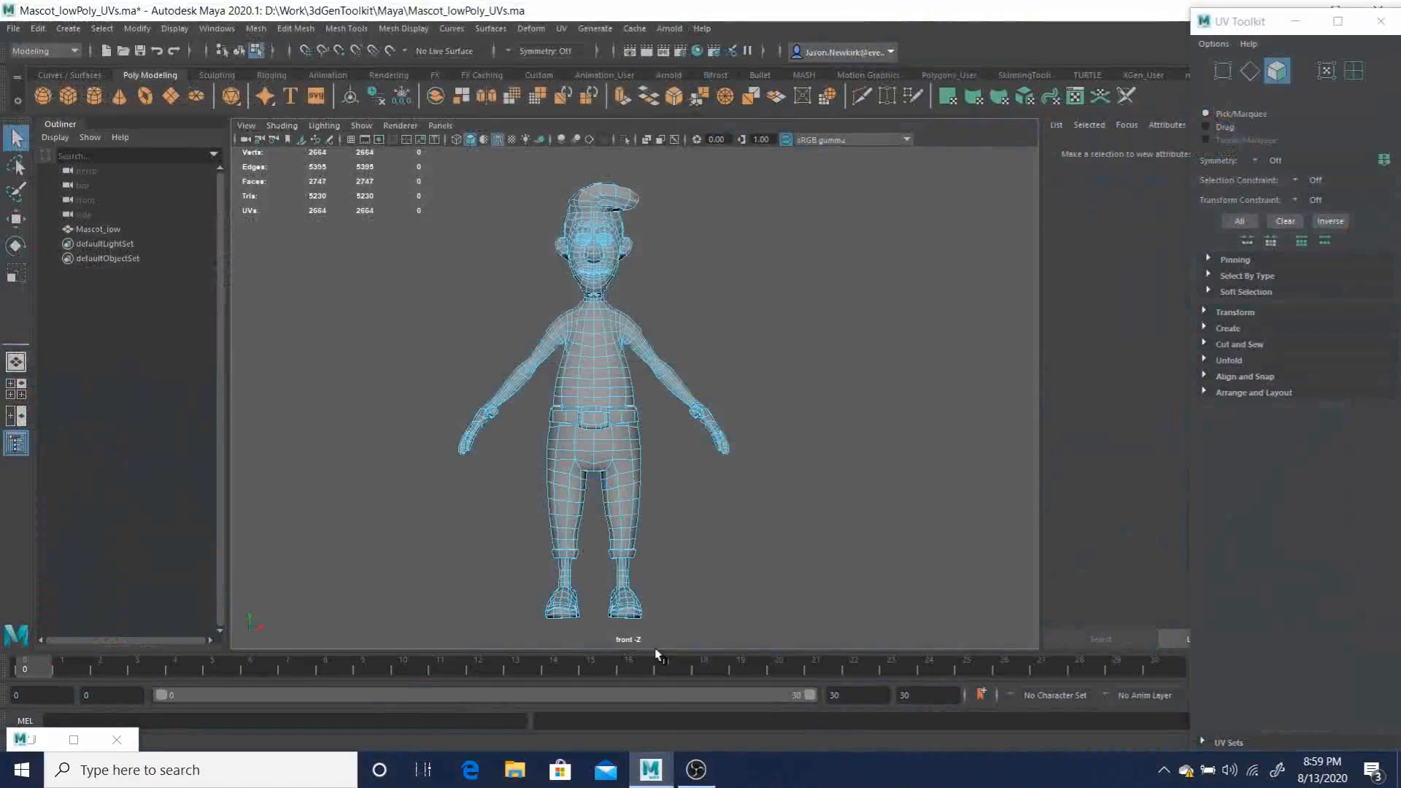
Restore the UV Editor, examine the mascot's projected UV layout up close, and minimize the editor again.
click(31, 740)
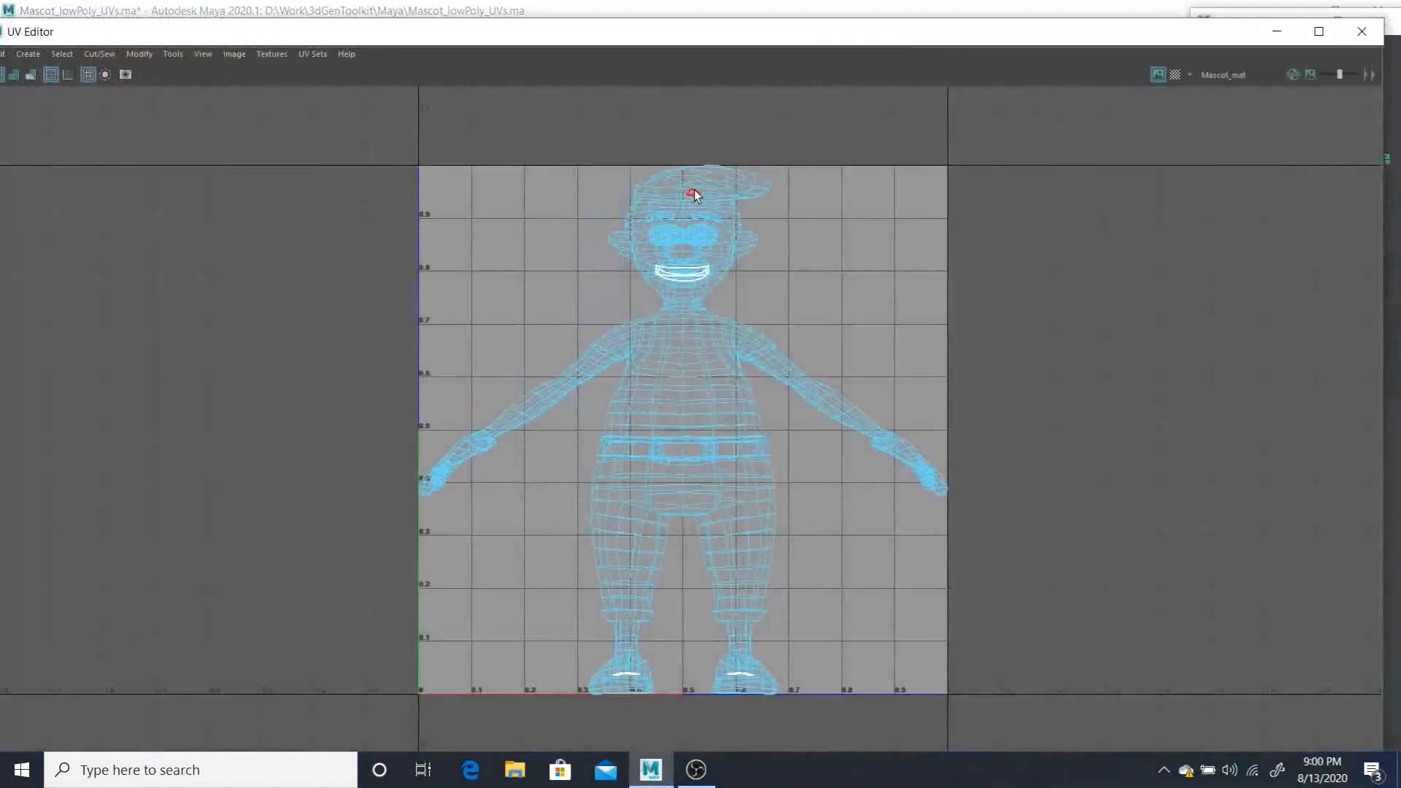
alt+right_drag(666, 376, 1013, 430)
alt+middle_drag(705, 324, 702, 230)
alt+right_drag(794, 294, 347, 320)
alt+middle_drag(656, 295, 630, 296)
alt+middle_drag(765, 369, 777, 436)
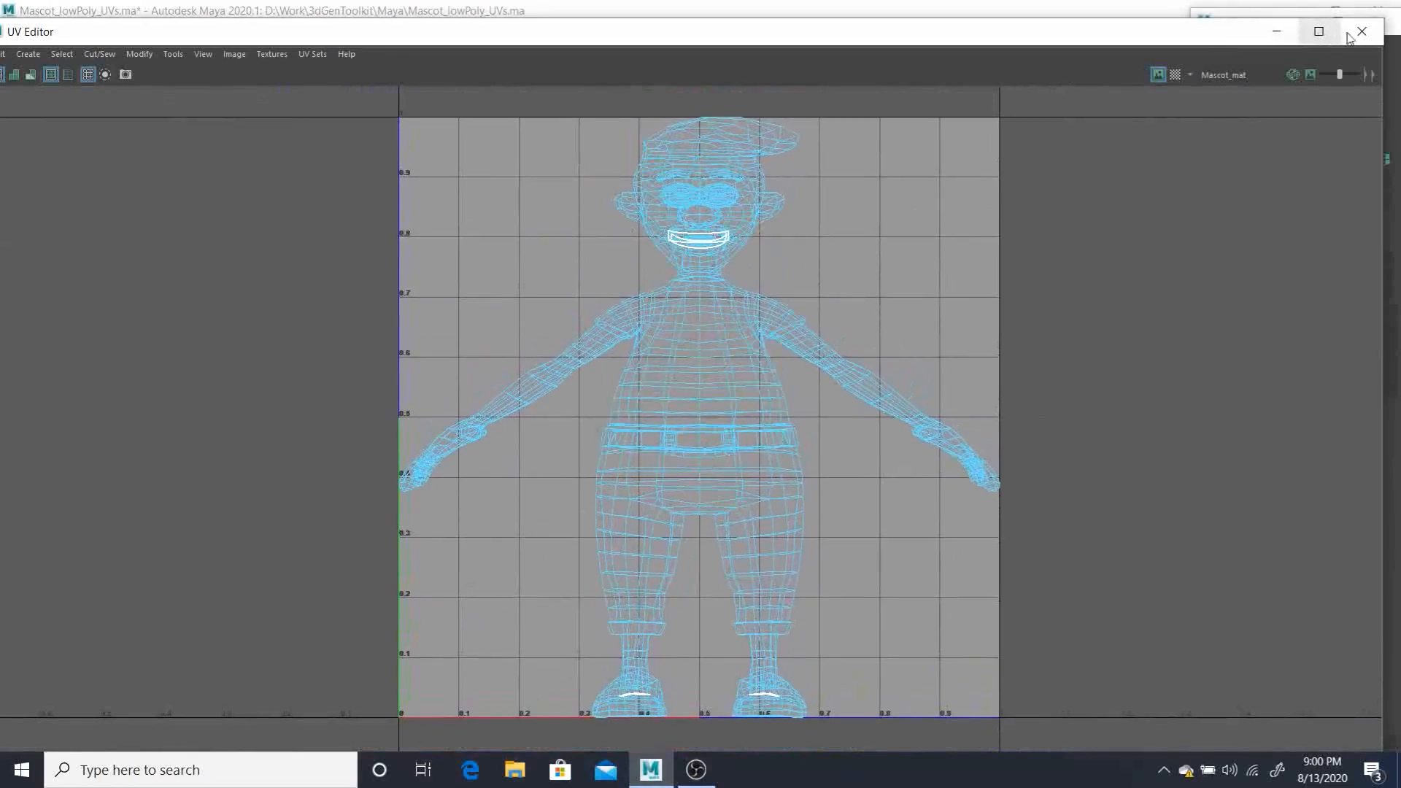
click(1283, 32)
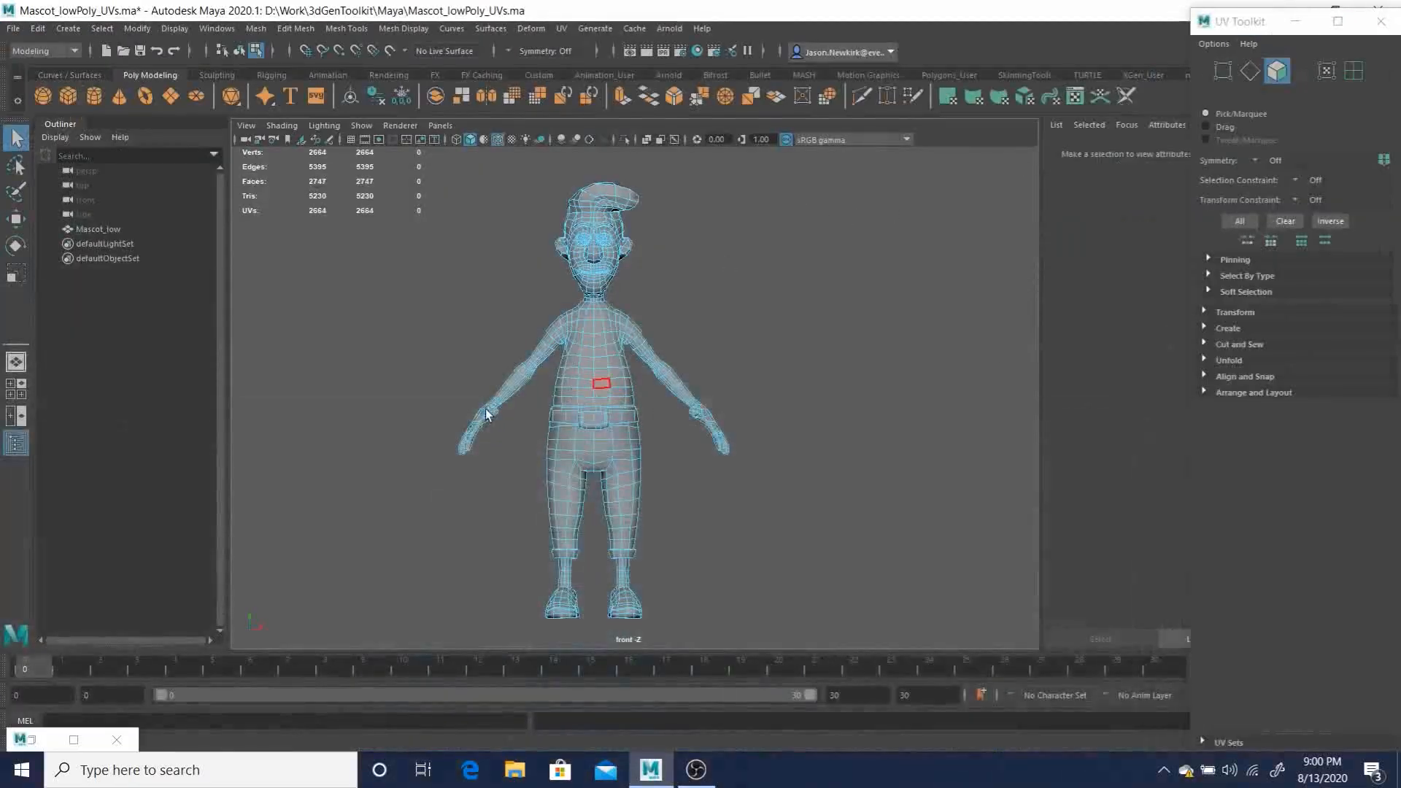
Switch to edge selection and return to the perspective view, close to the mascot's waist.
scroll(794, 478, up, 5)
alt+middle_drag(685, 397, 792, 460)
alt+middle_drag(704, 389, 642, 388)
alt+right_drag(643, 388, 712, 416)
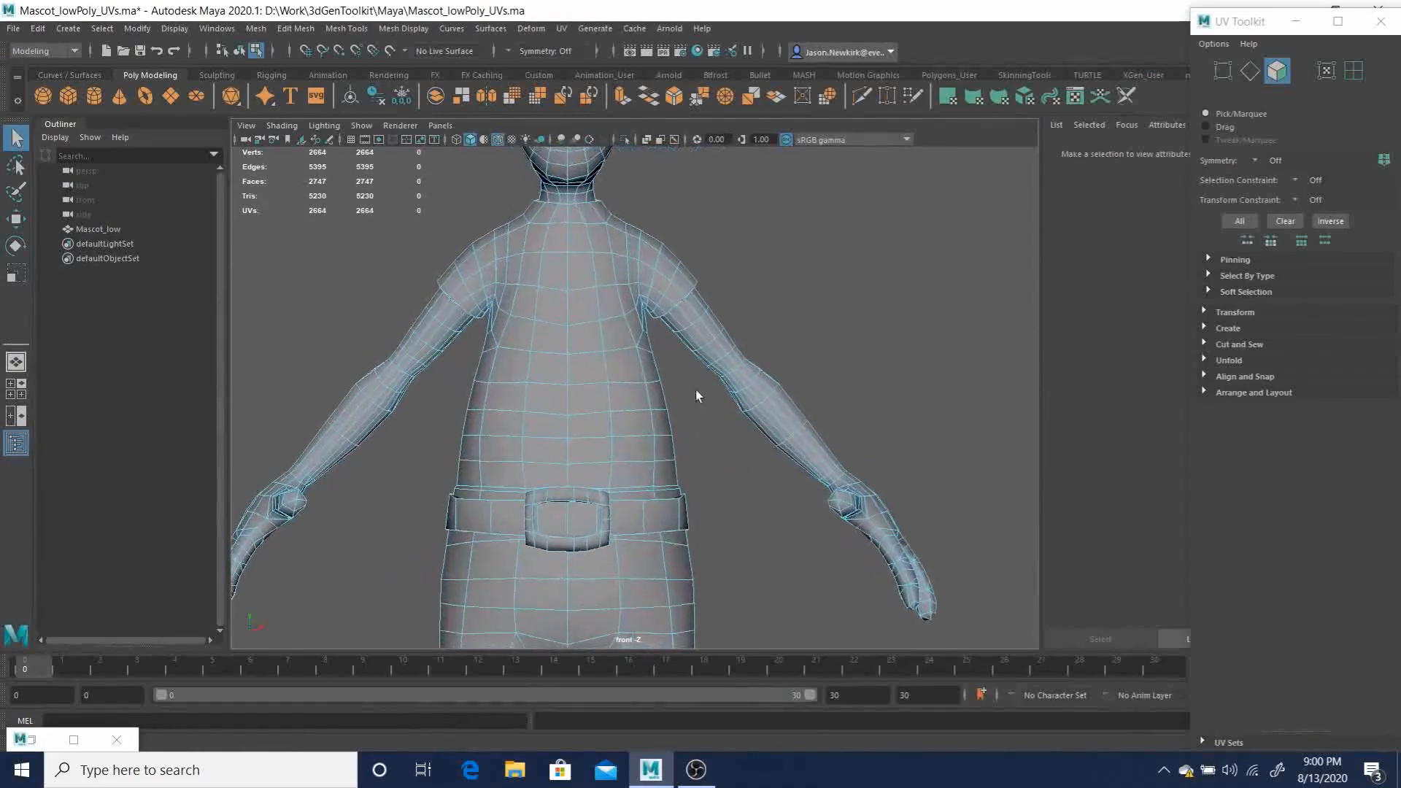
alt+middle_drag(694, 344, 757, 396)
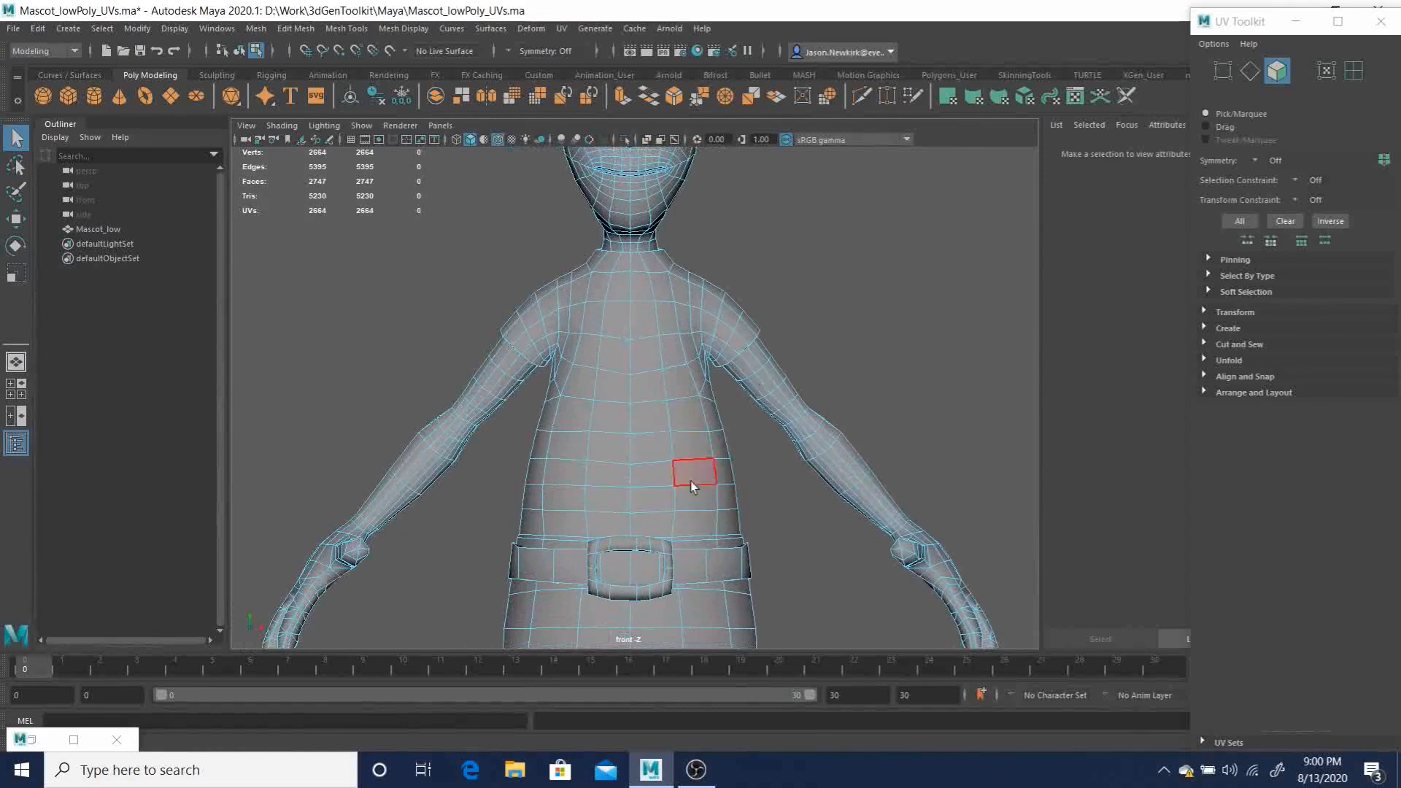
alt+middle_drag(740, 407, 713, 377)
click(1254, 68)
click(1251, 70)
key(space)
drag(761, 516, 579, 483)
alt+right_drag(579, 483, 923, 513)
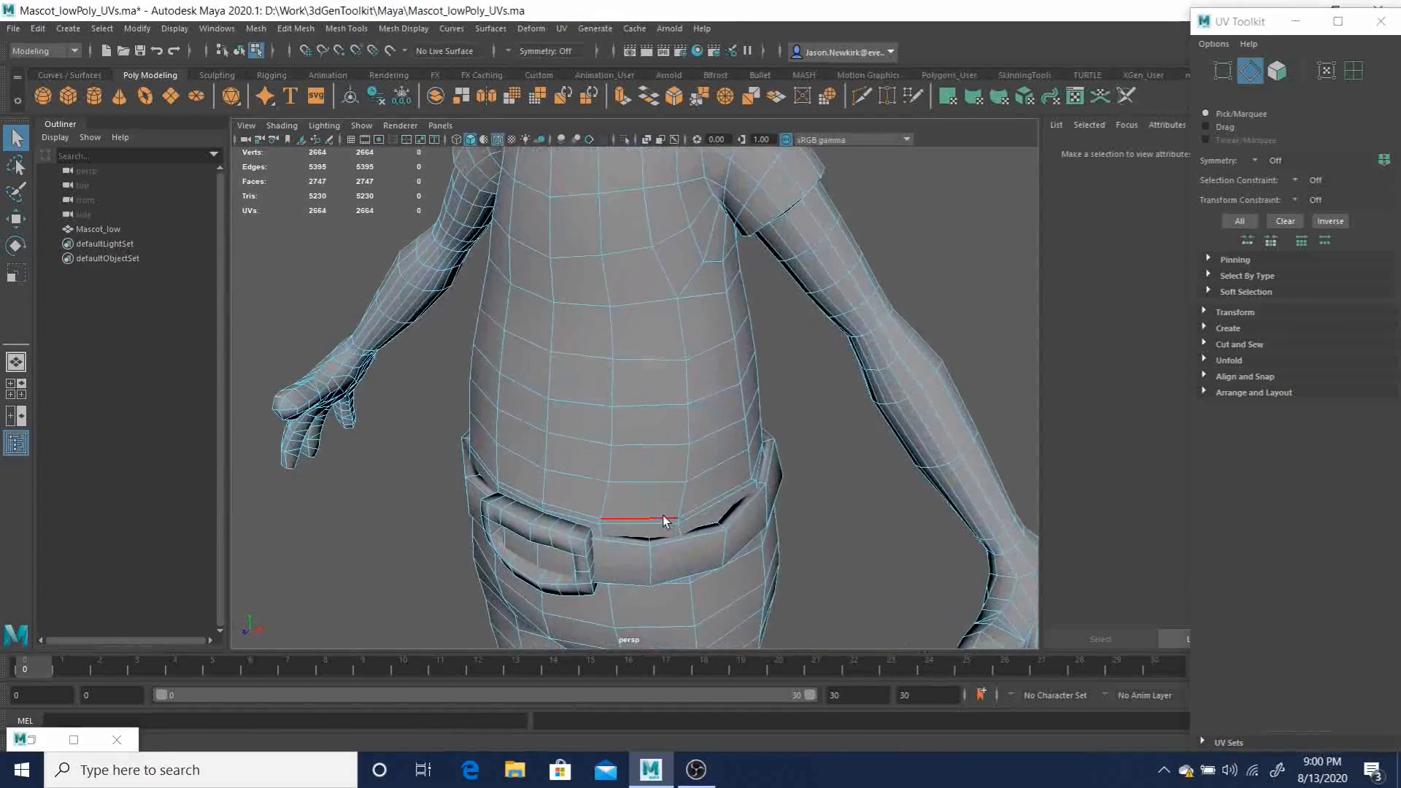
Select the edge loop around the shirt hem above the belt and cut the UVs along it.
click(654, 518)
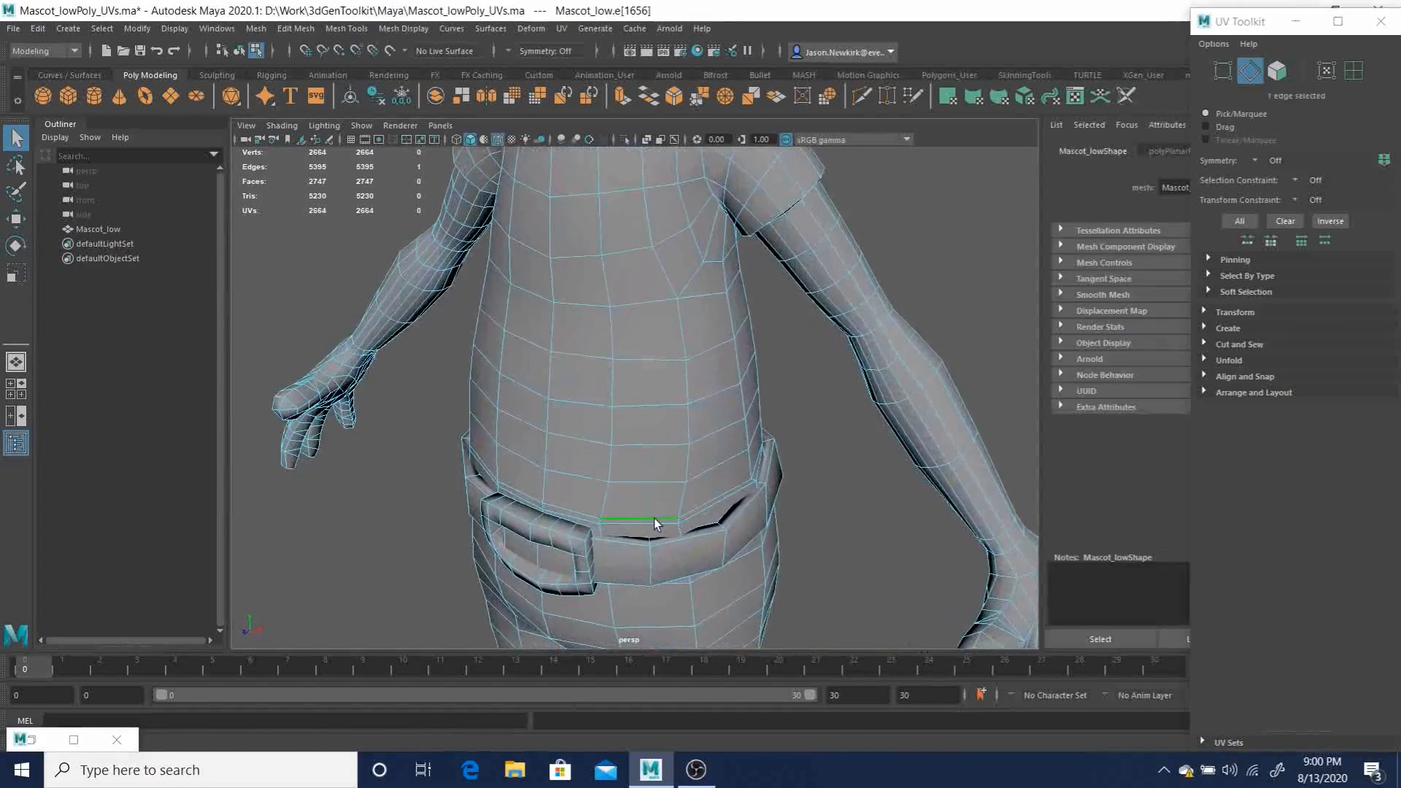
shift+double_click(706, 503)
mouse_move(582, 515)
alt+mouse_down()
mouse_move(565, 488)
mouse_move(579, 492)
alt+mouse_up()
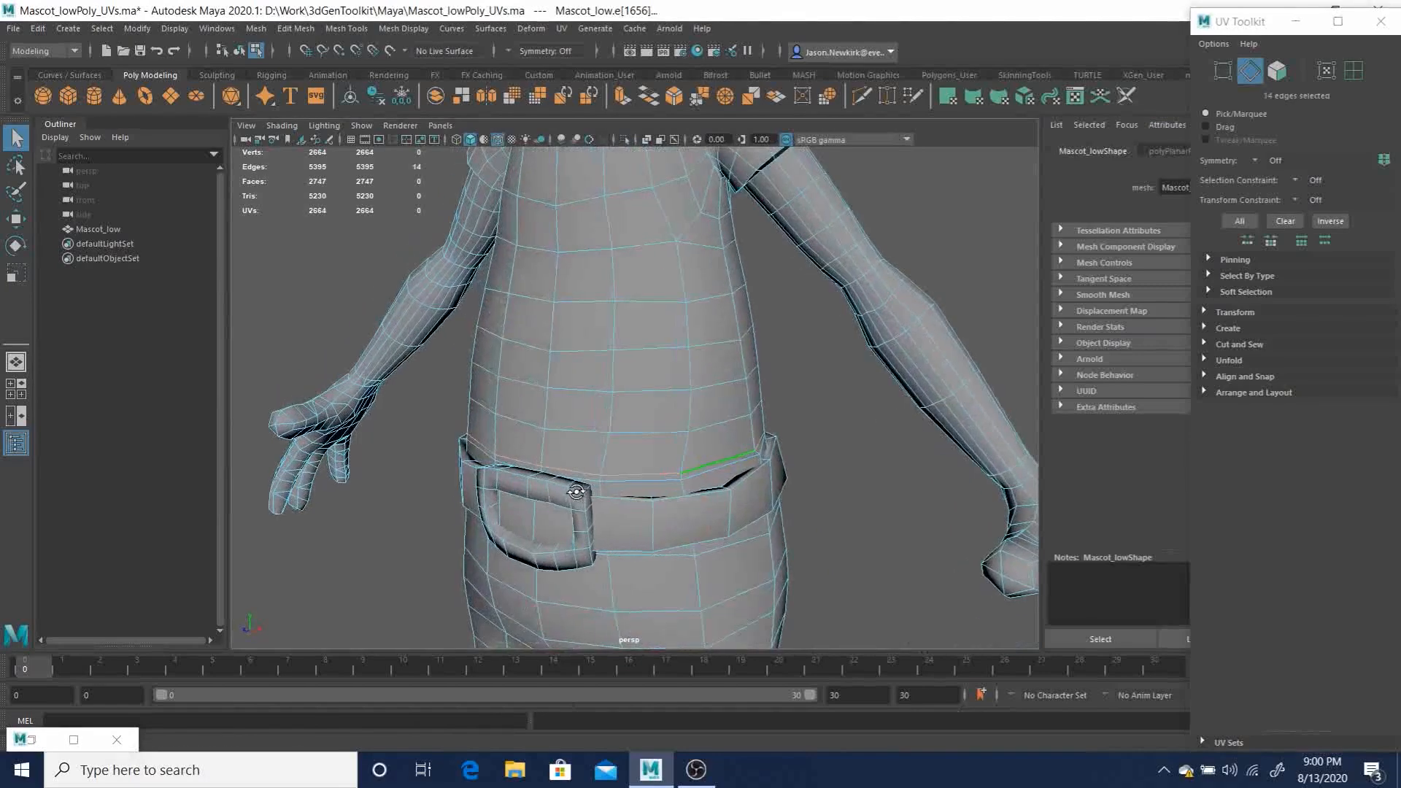
click(1233, 343)
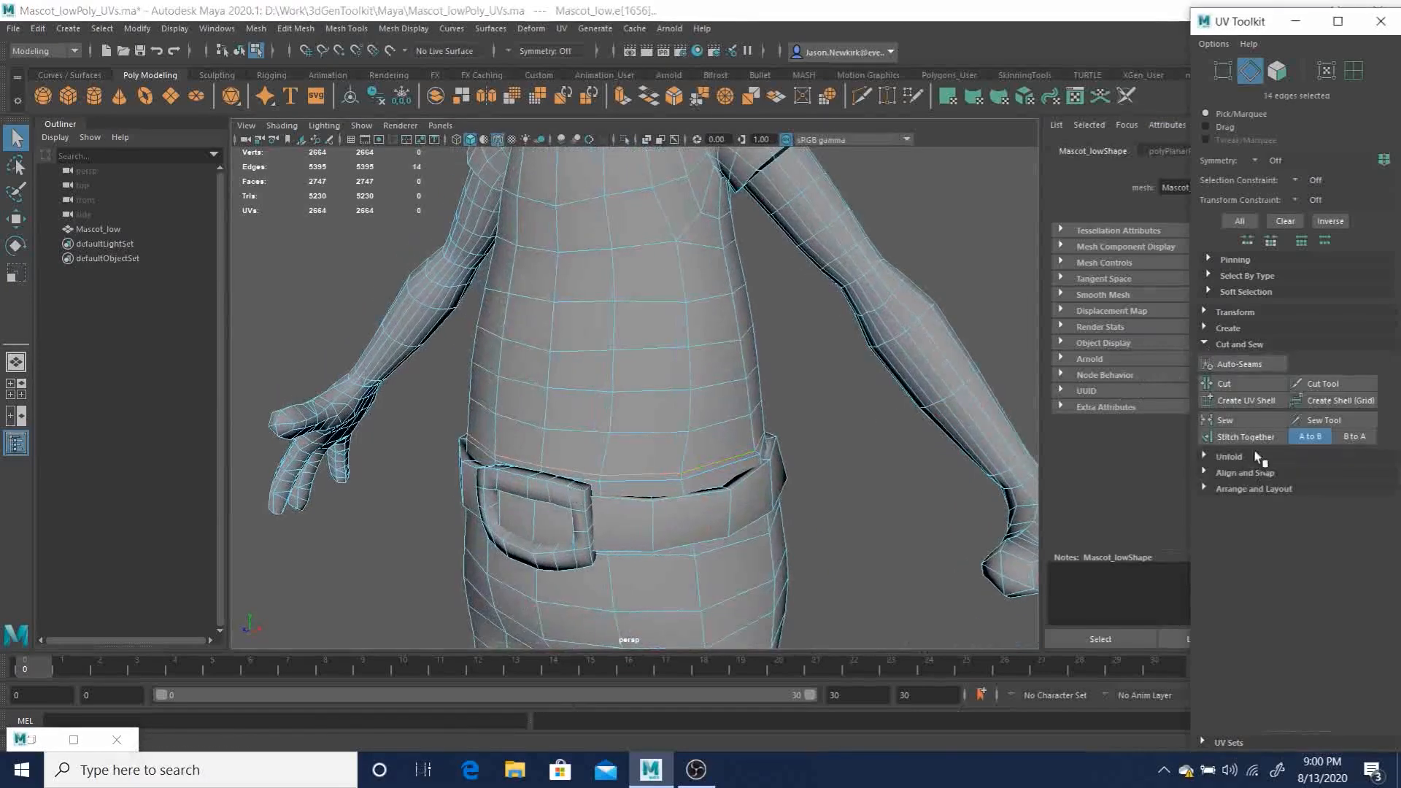
click(1244, 382)
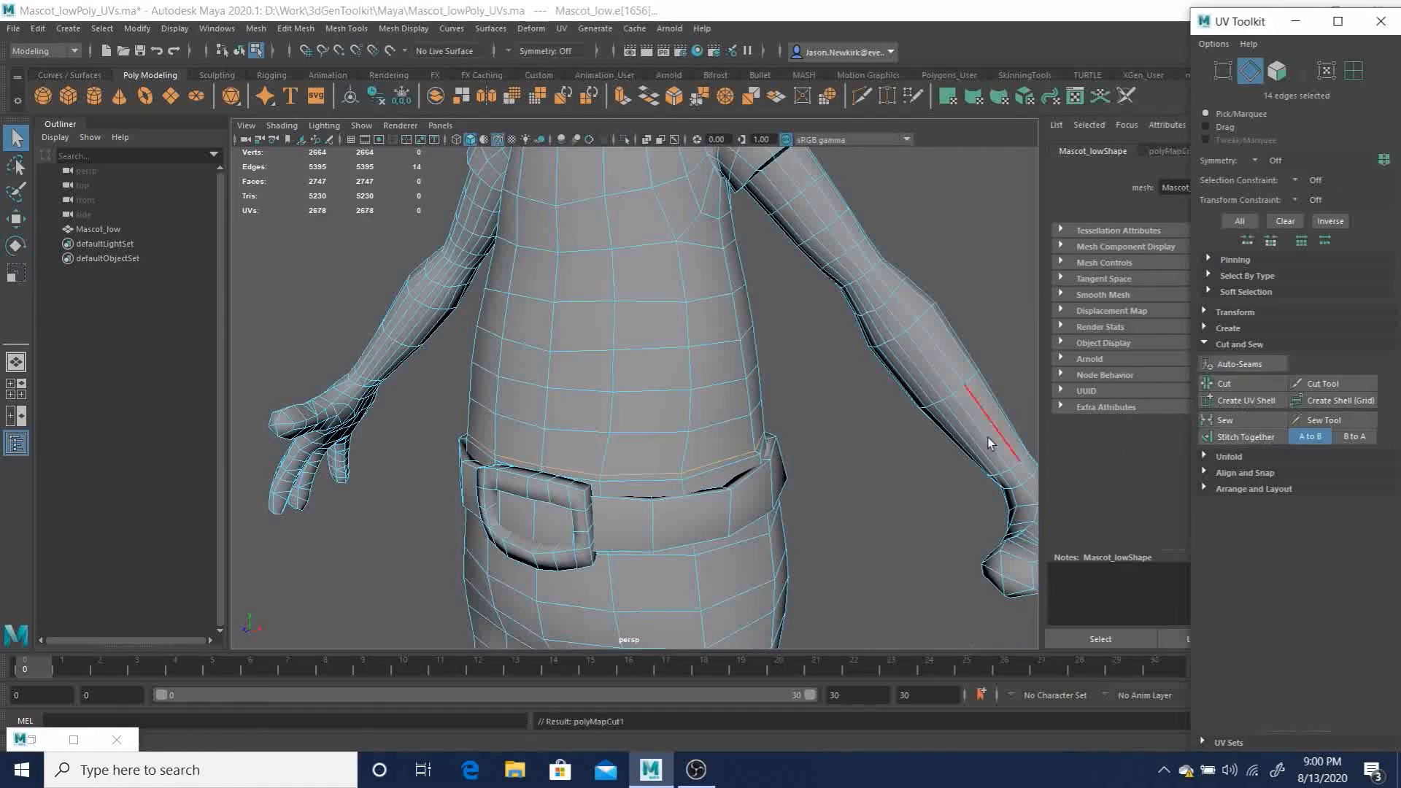
click(847, 408)
Reselect the shirt hem's edge loop, convert the selection to UVs and apply Cut to them.
click(699, 467)
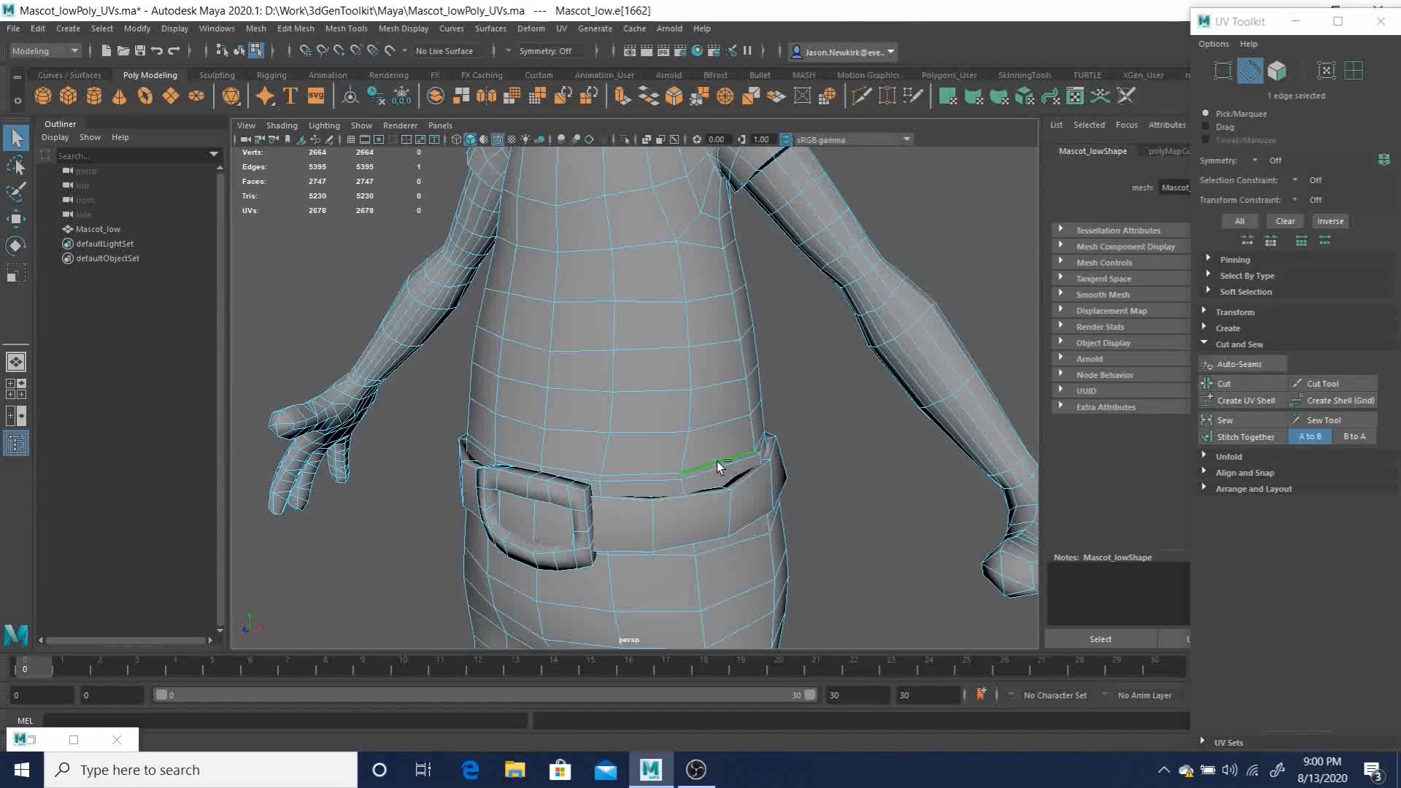
click(662, 472)
double_click(708, 467)
shift+right_click(709, 469)
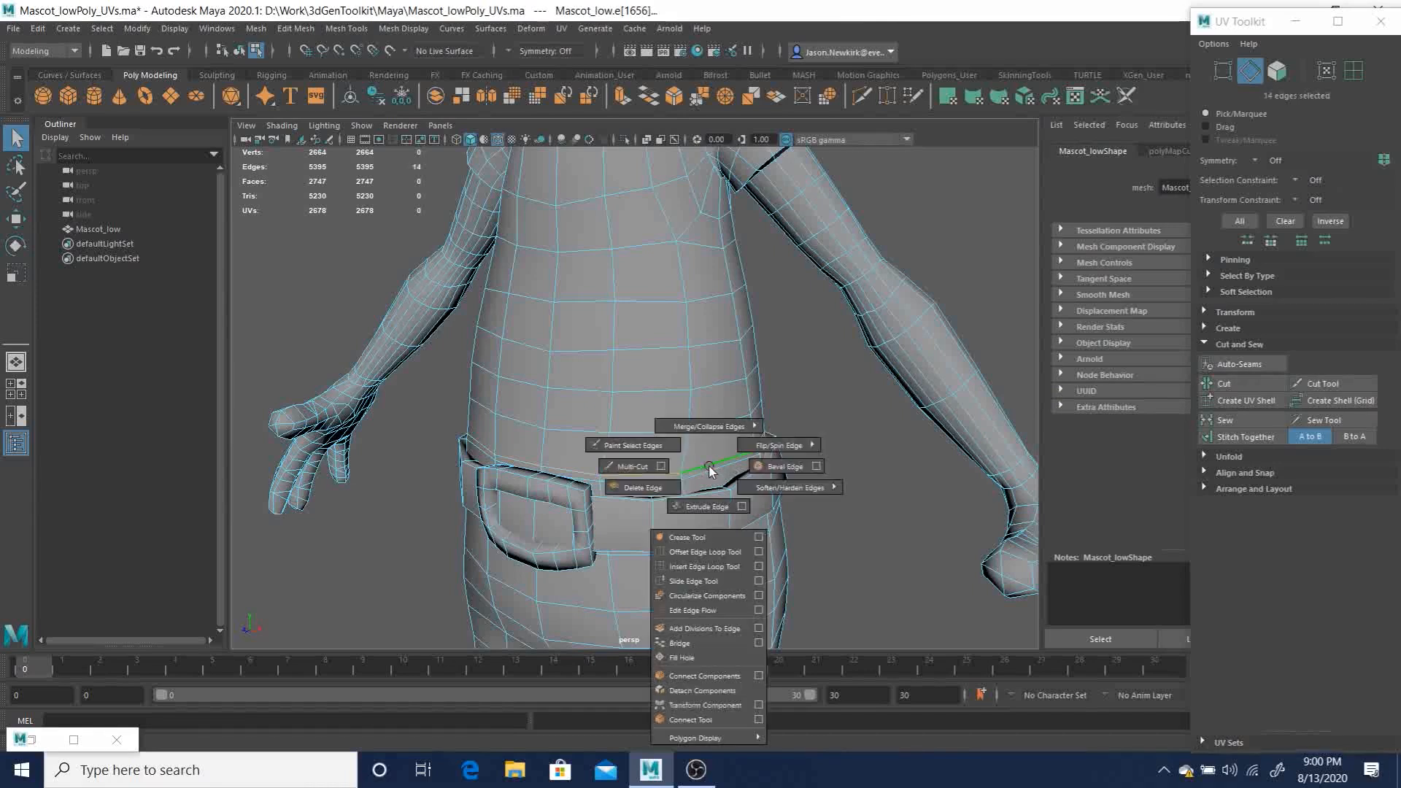
ctrl+right_drag(708, 467, 838, 469)
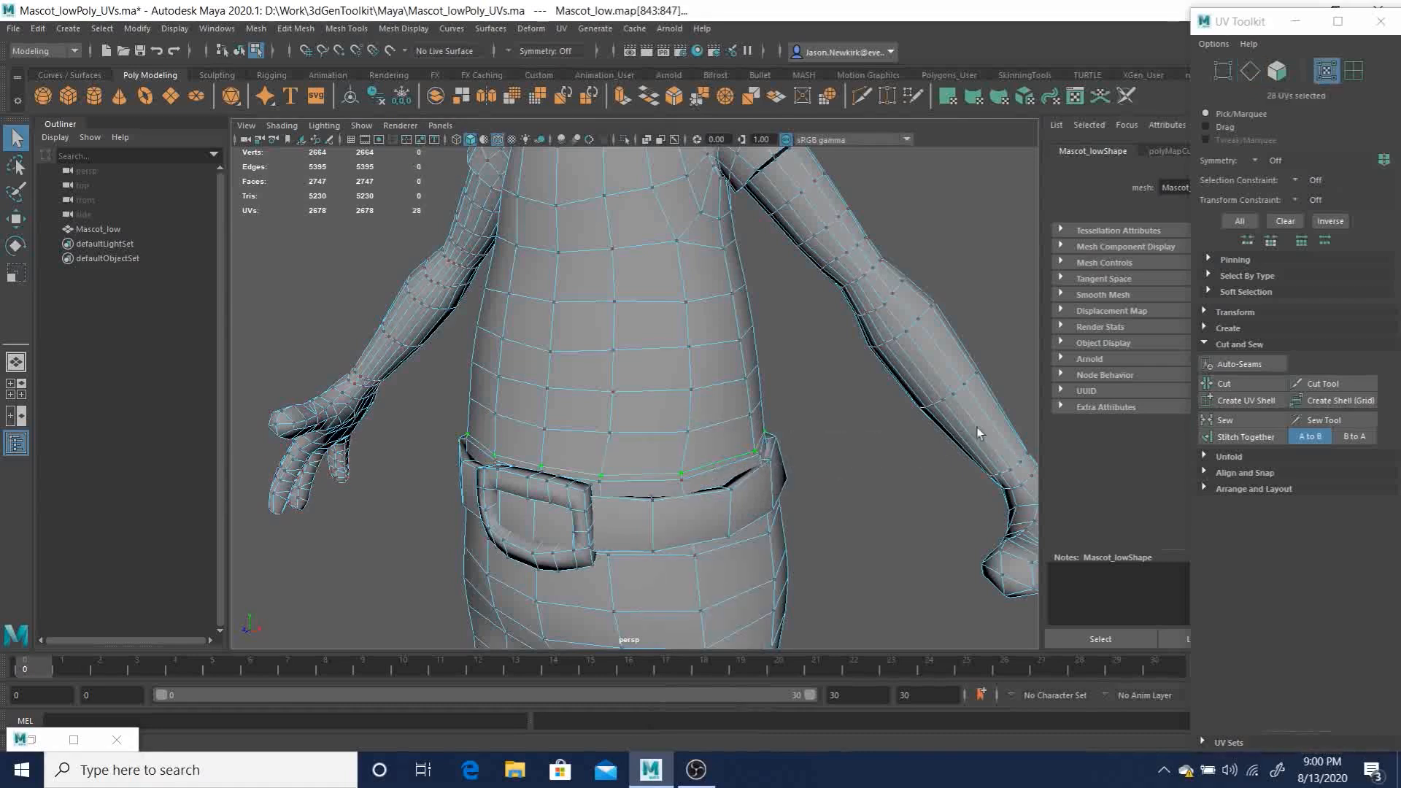
click(1238, 378)
click(831, 470)
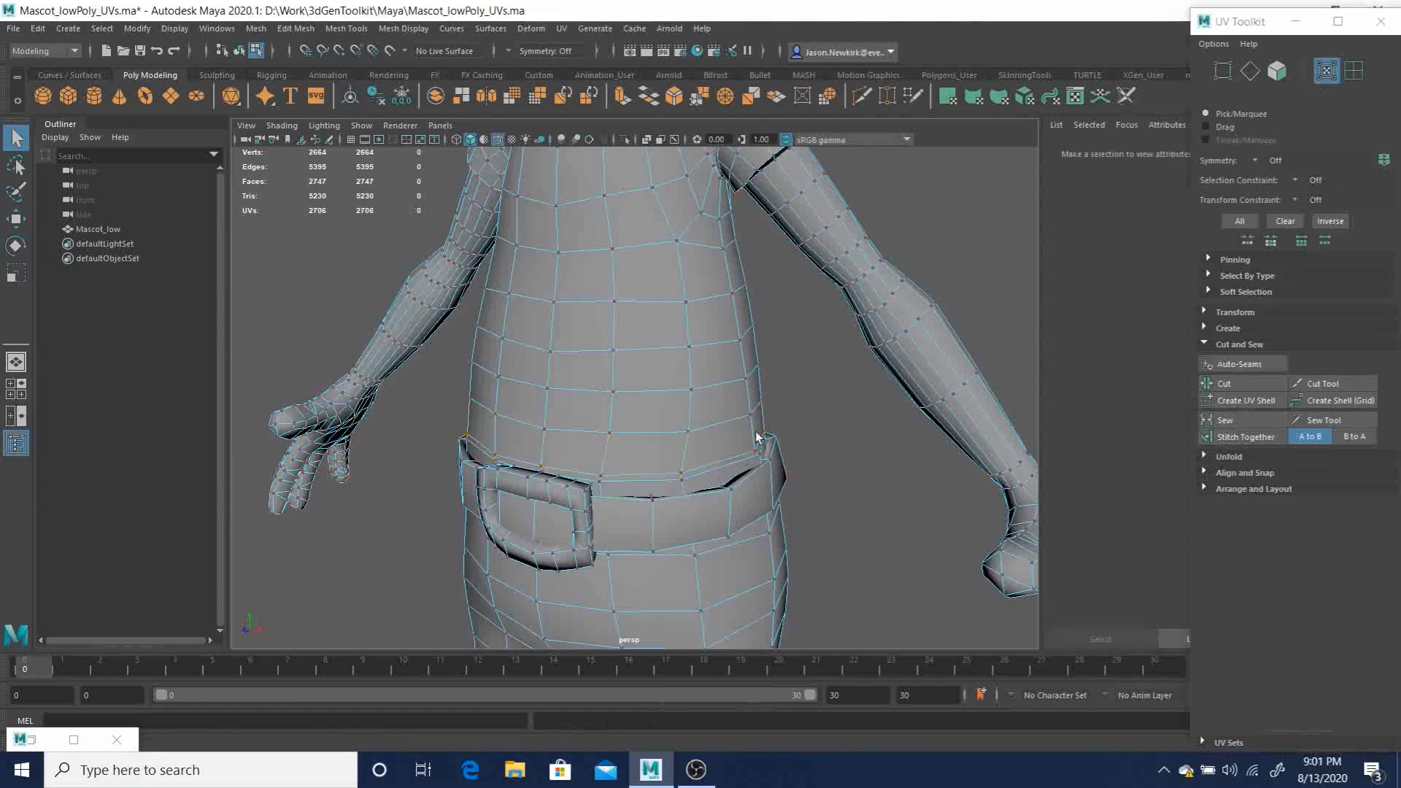
click(1250, 70)
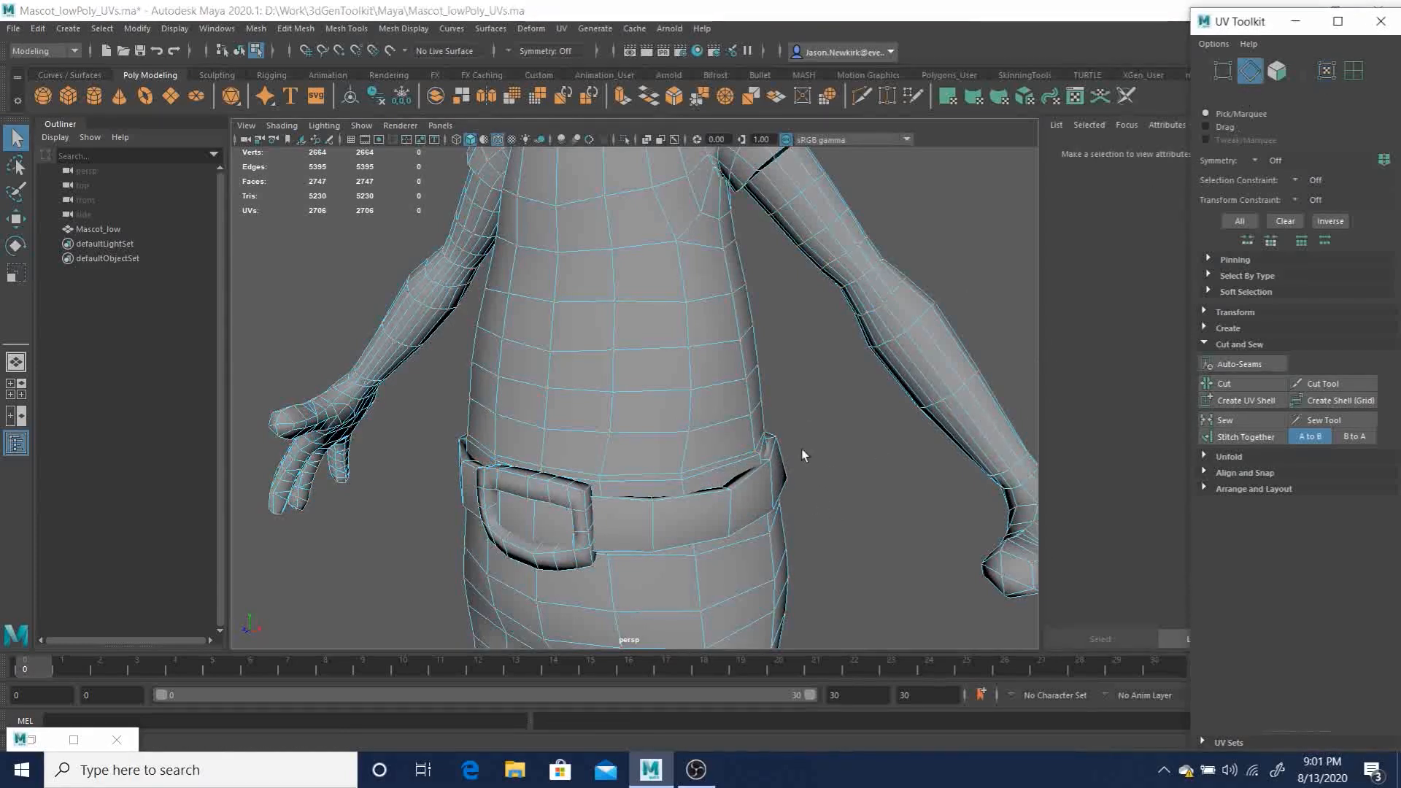
double_click(715, 471)
alt+drag(594, 492, 686, 503)
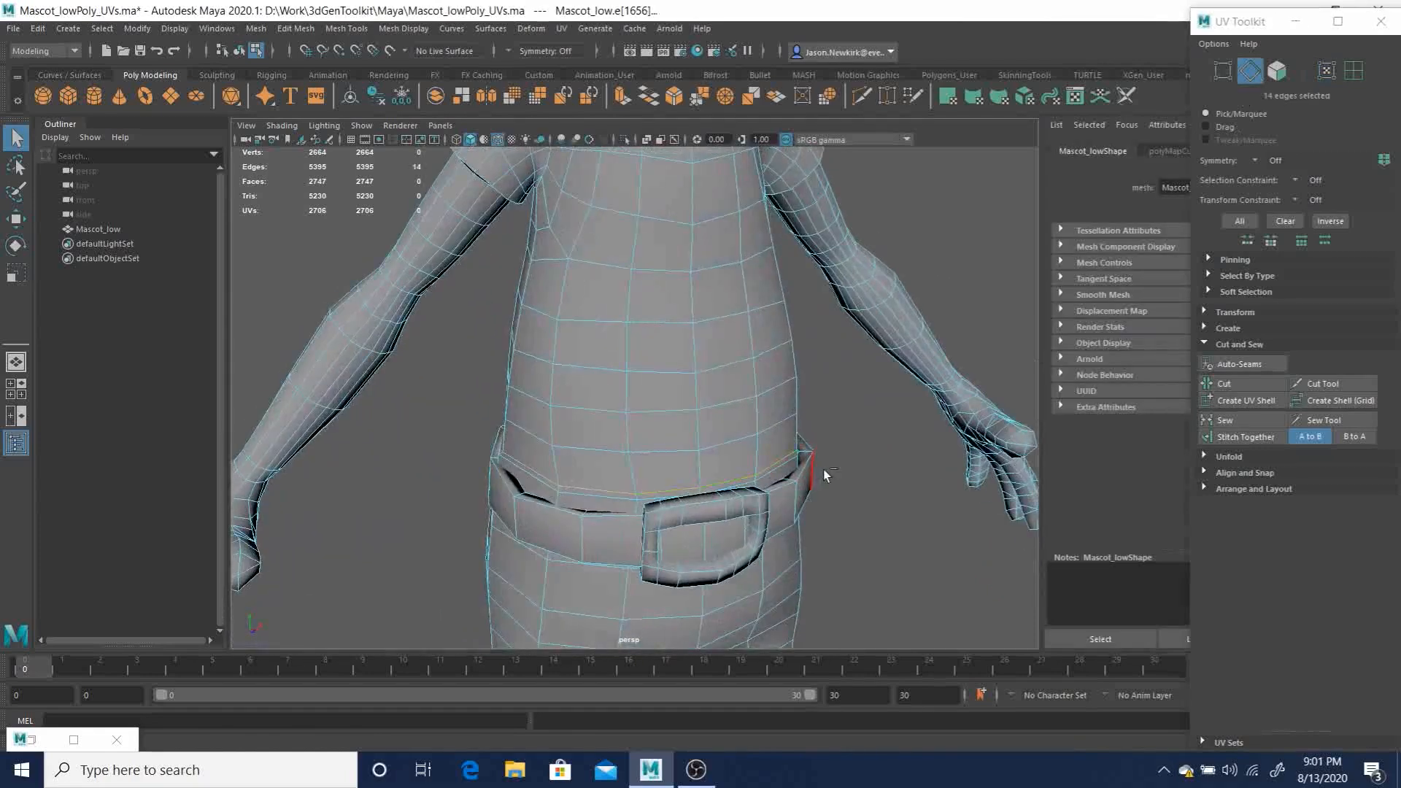
Undo back to the shirt hem's edge-loop selection before the cut on its UVs, and cut along those edges again.
key(ctrl+z)
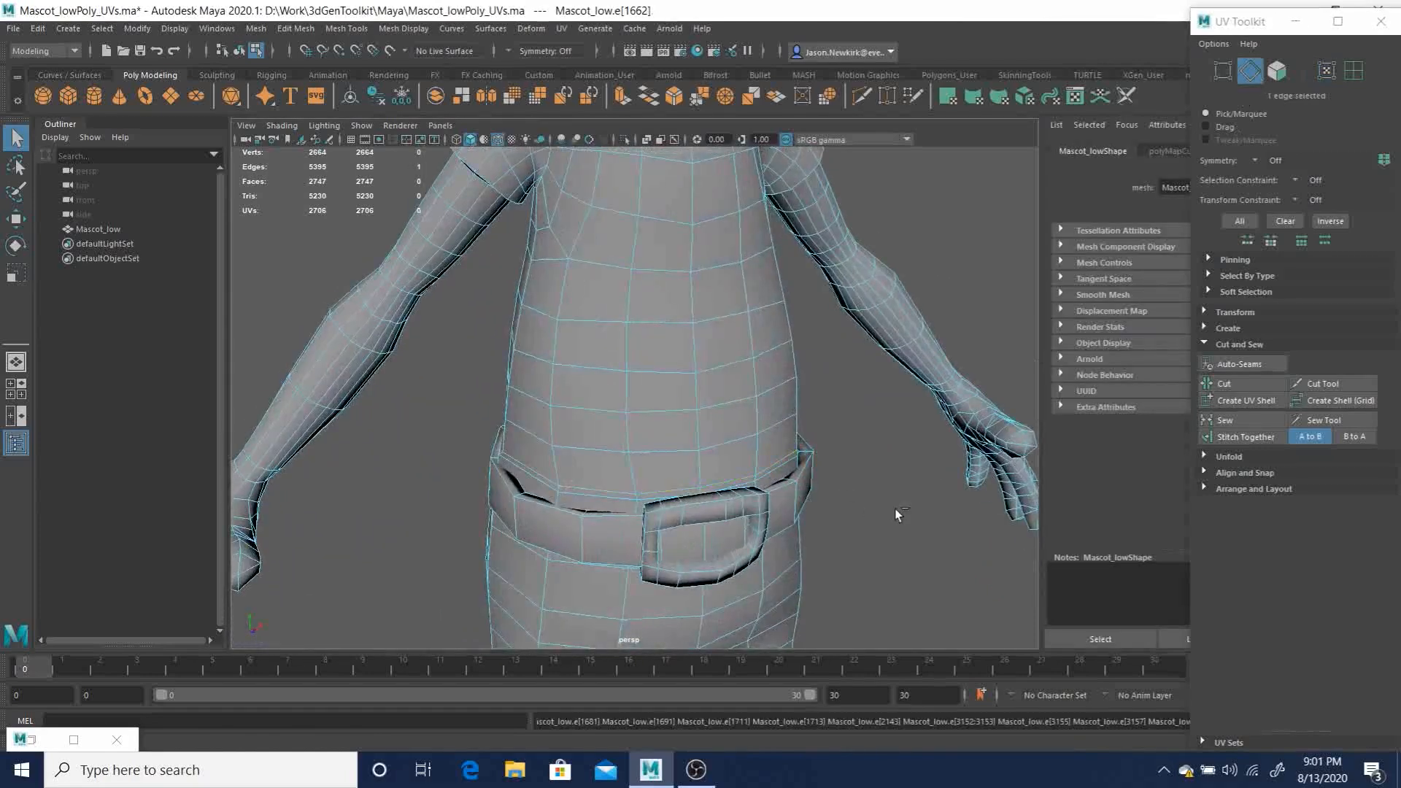
key(ctrl+z)
key(ctrl+z)
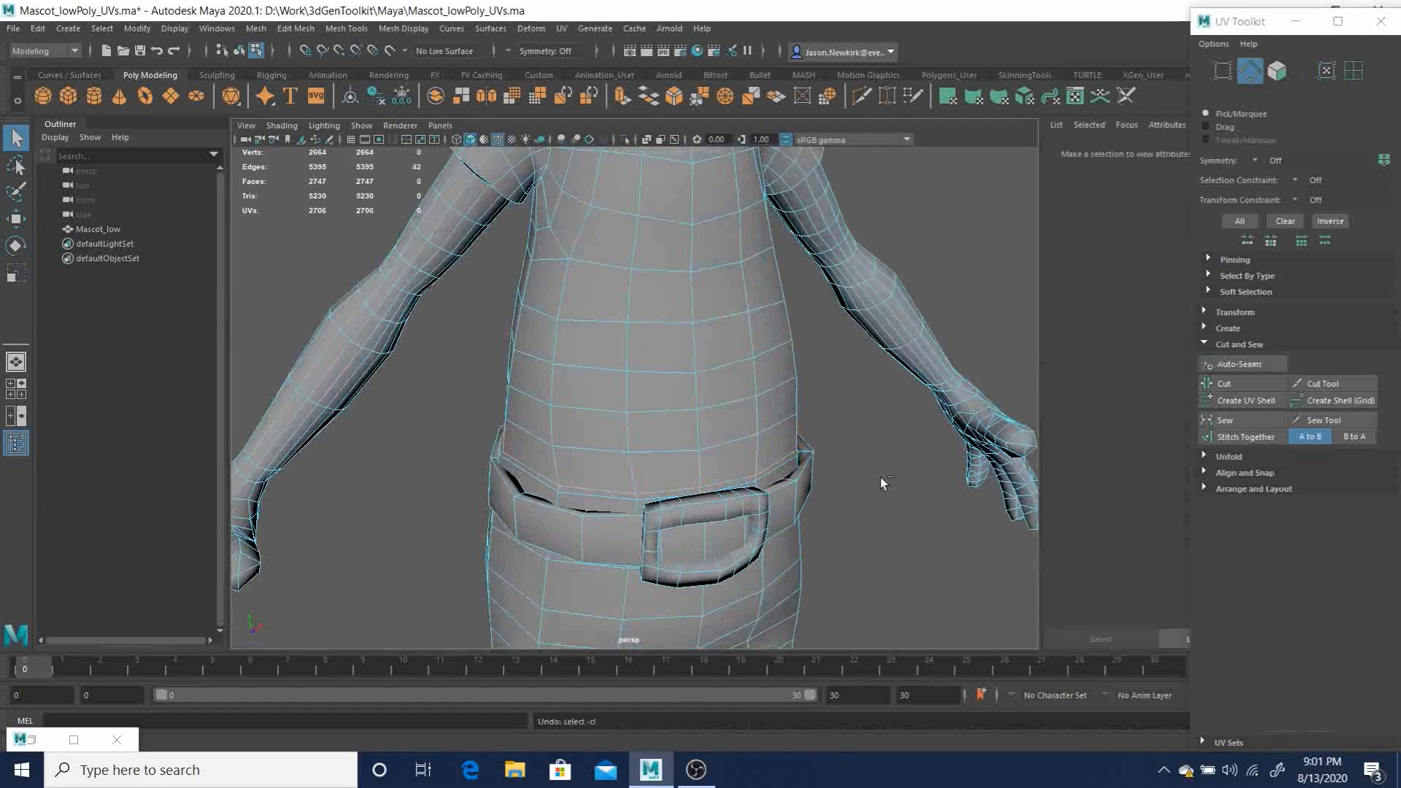
key(ctrl+z)
alt+drag(881, 490, 768, 470)
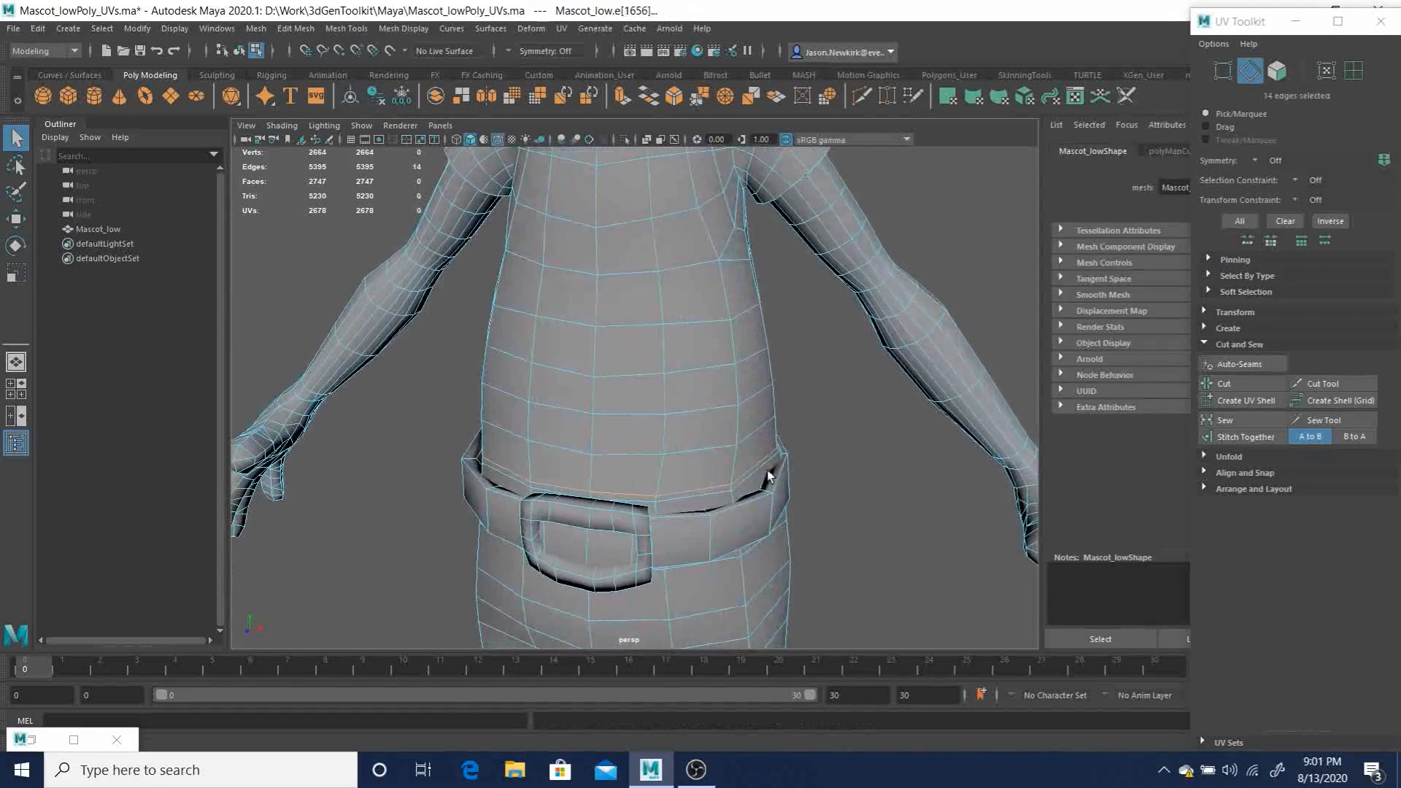
click(1251, 381)
alt+drag(747, 448, 585, 362)
alt+drag(751, 487, 648, 229)
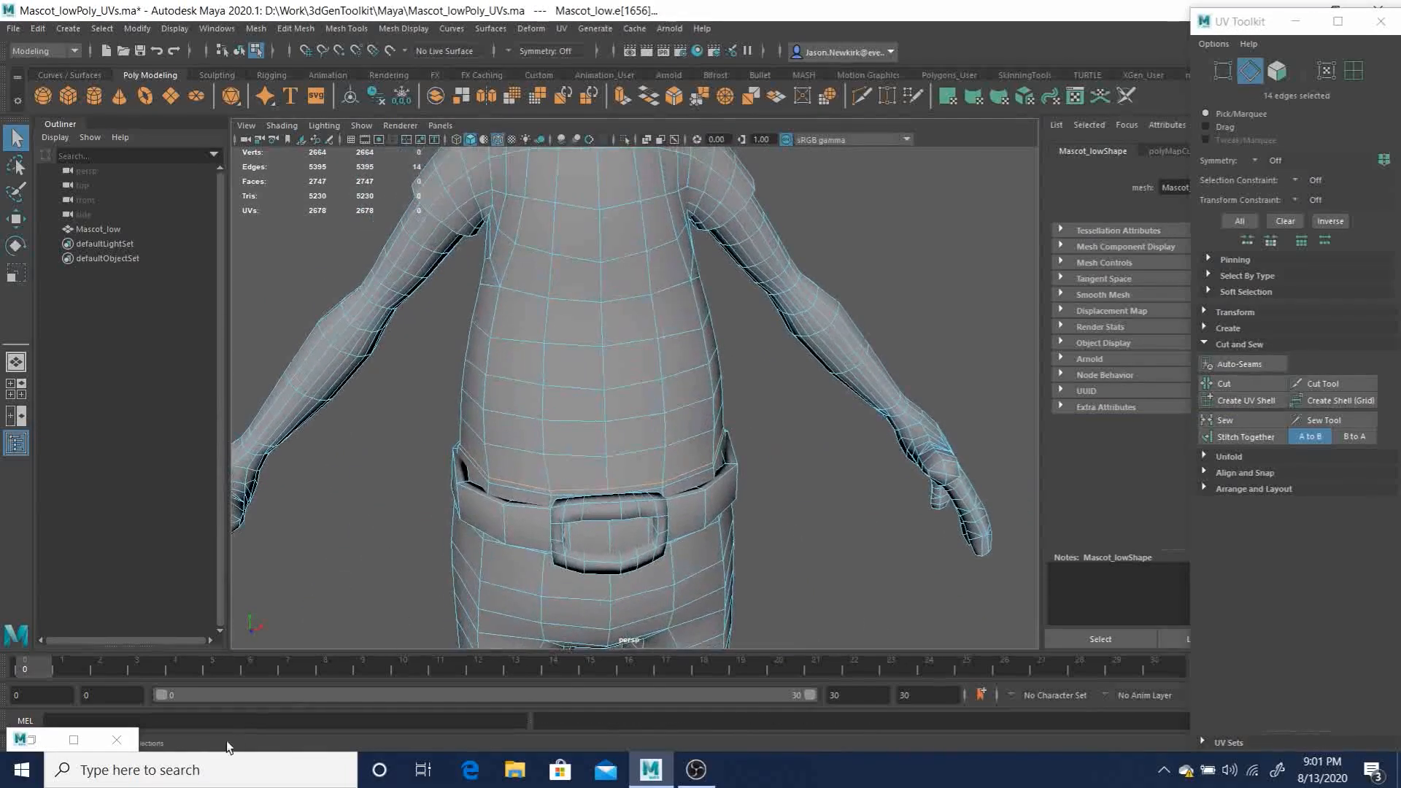
Restore the UV Editor, examine the shirt hem seam above the belt up close, and minimize the editor.
click(20, 741)
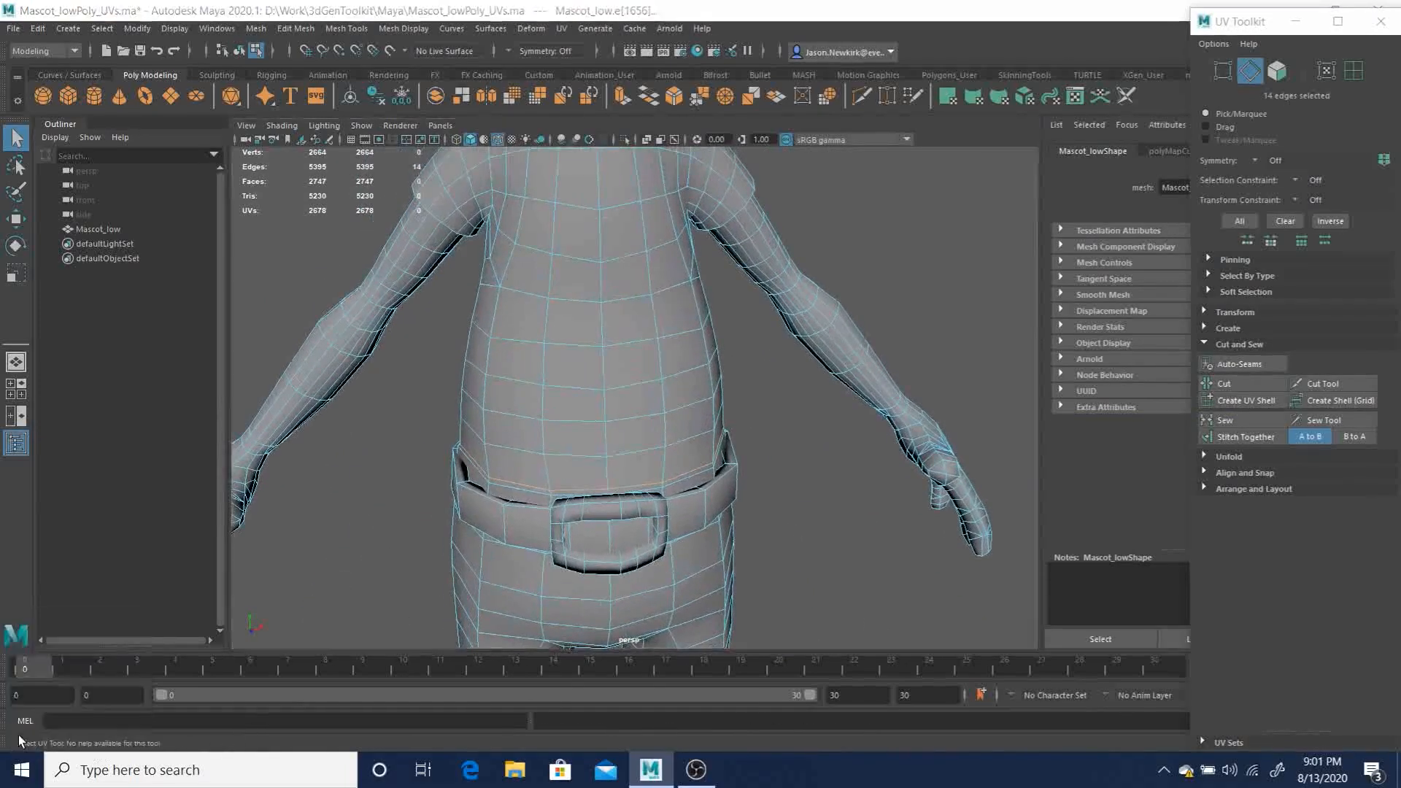
click(878, 462)
mouse_move(718, 438)
alt+right_down()
mouse_move(853, 517)
mouse_move(1156, 602)
alt+right_up()
alt+middle_drag(913, 475, 842, 534)
alt+middle_drag(688, 491, 648, 518)
alt+right_drag(369, 491, 1006, 588)
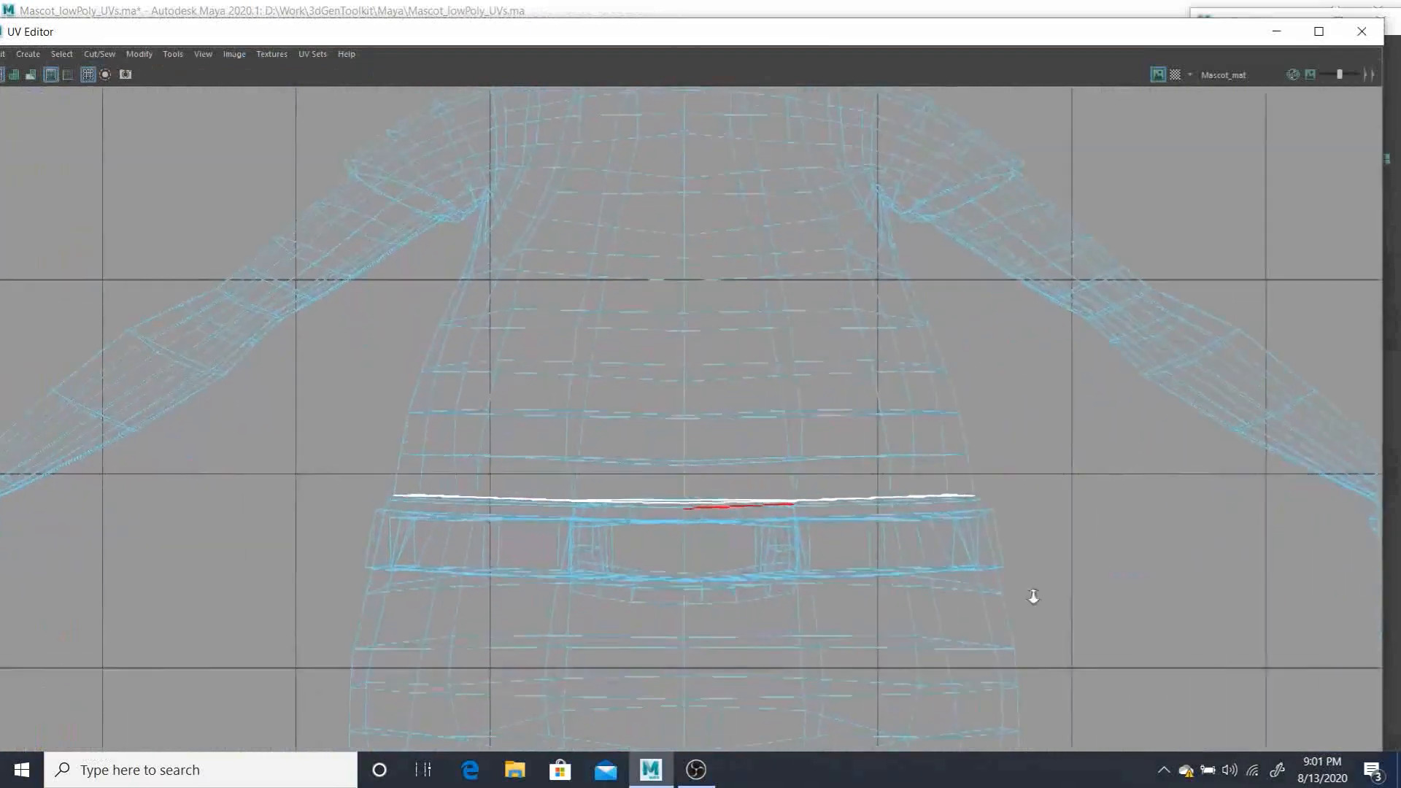
click(1276, 31)
alt+drag(794, 461, 729, 437)
alt+middle_drag(726, 426, 769, 412)
alt+right_drag(769, 412, 658, 337)
click(214, 28)
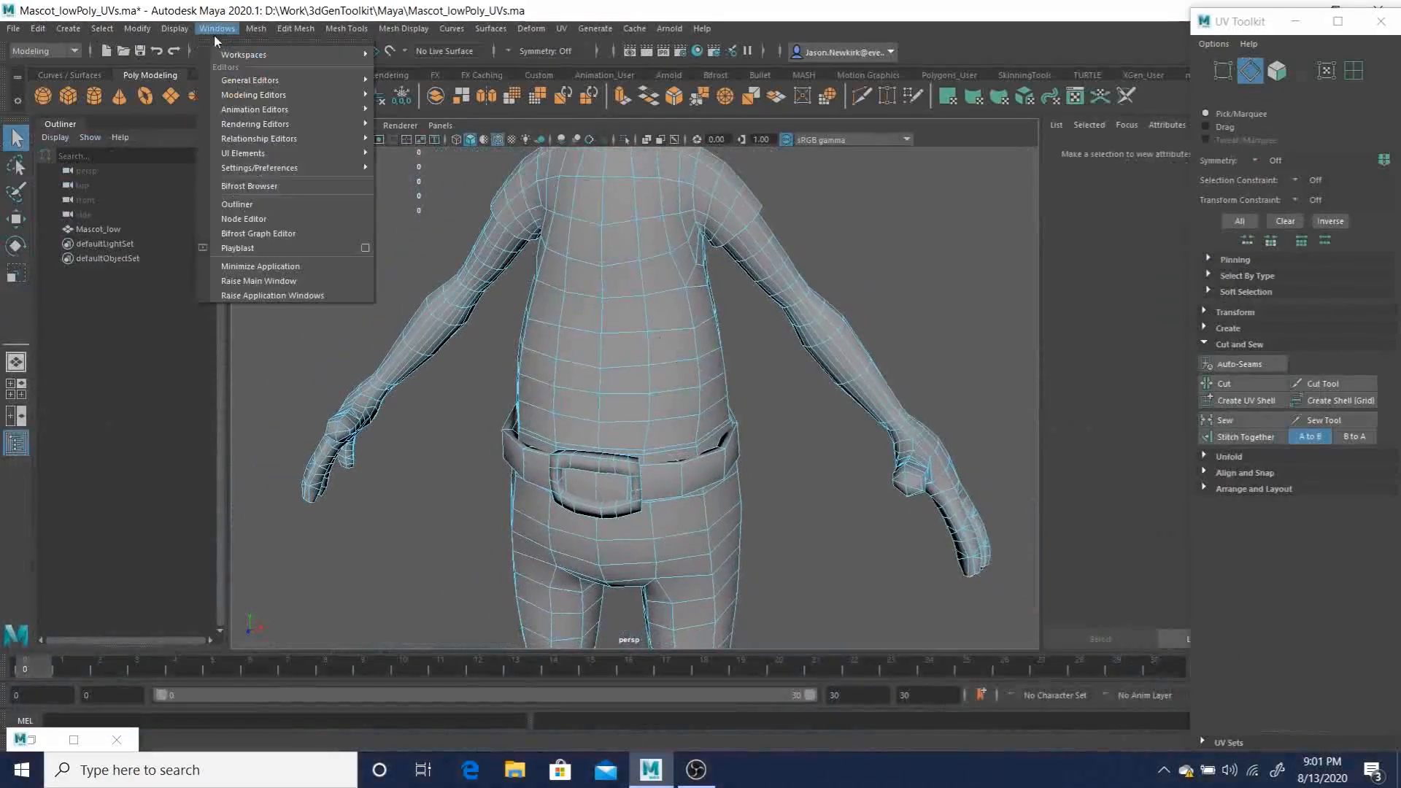
click(268, 186)
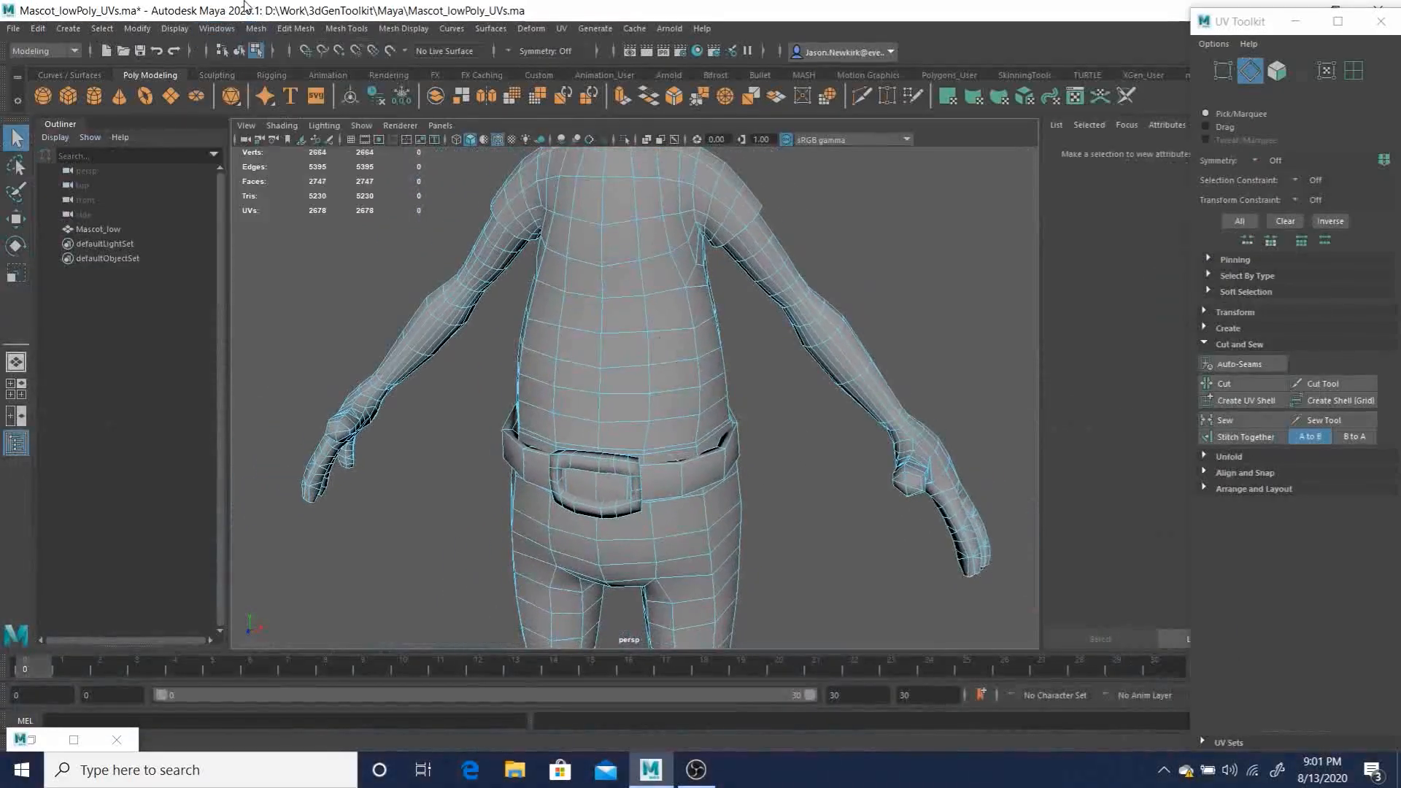
click(282, 126)
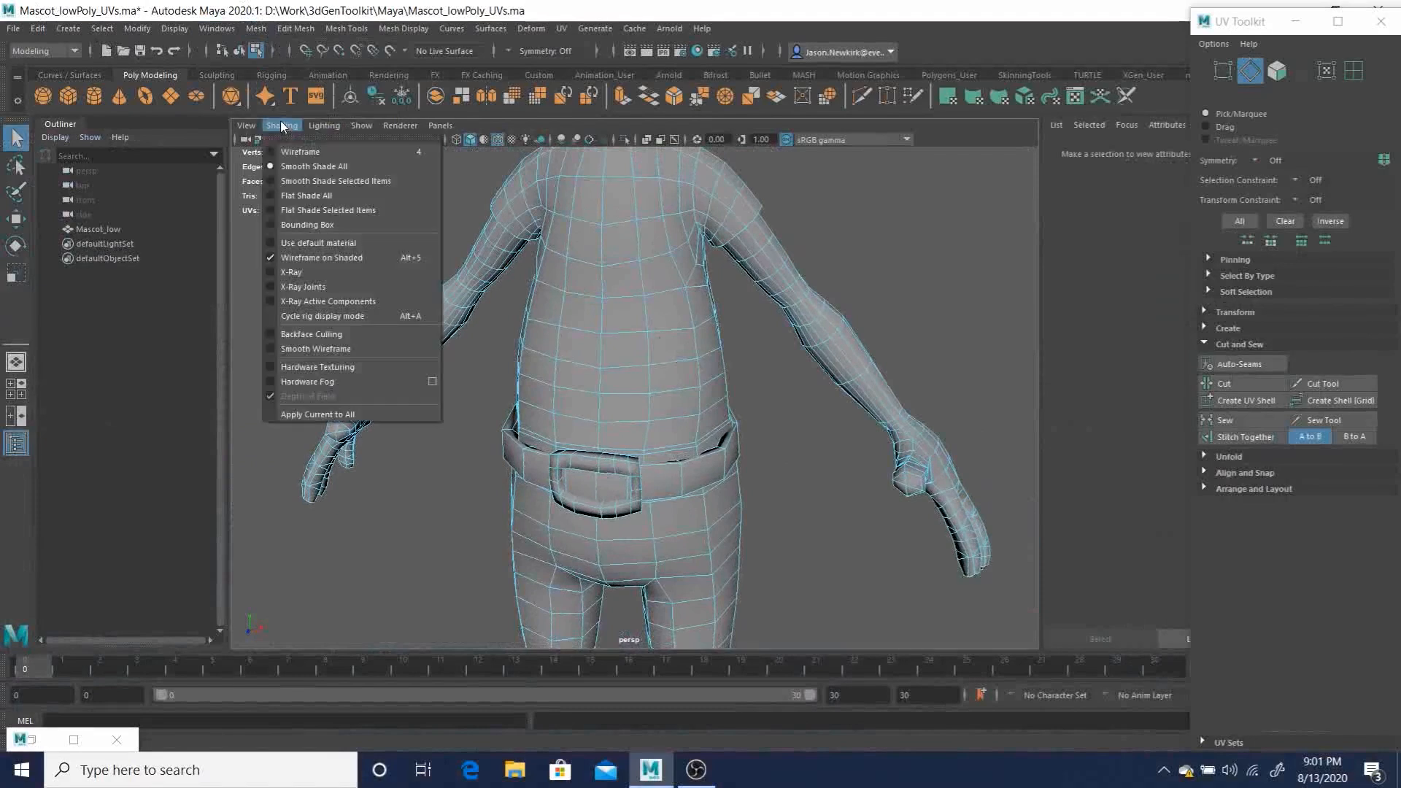
click(286, 124)
Open the Preferences and look through the Modeling and general Settings categories for a seam display option.
click(216, 28)
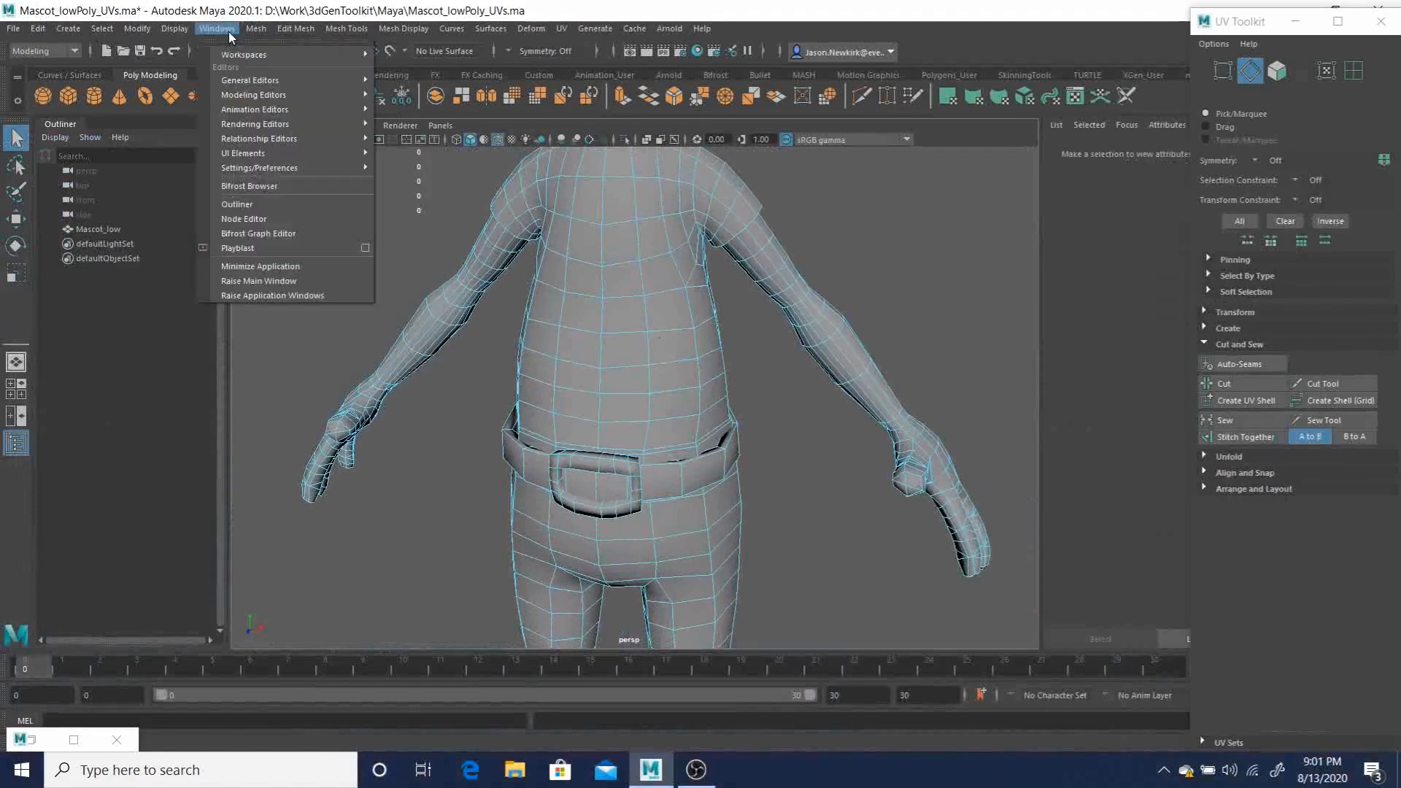
mouse_move(285, 168)
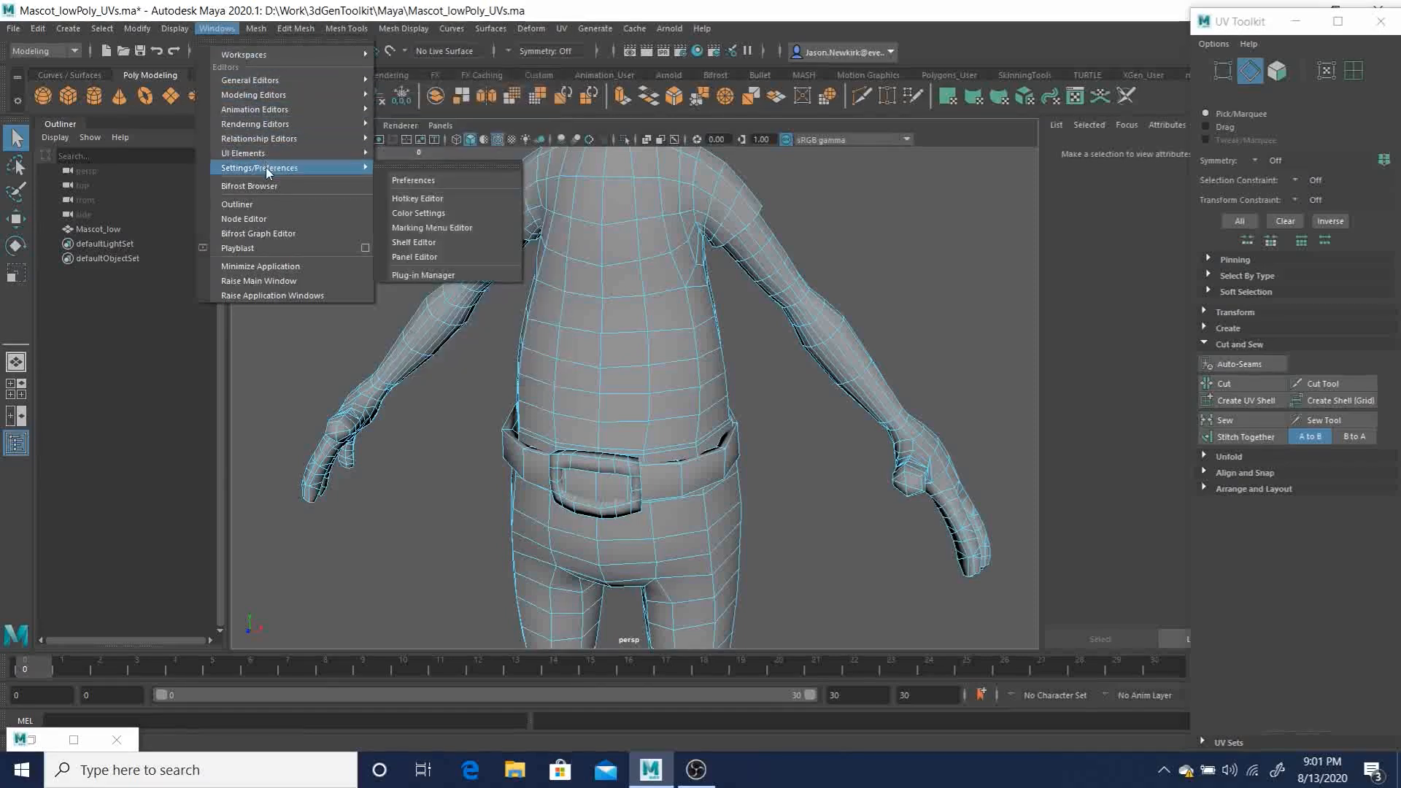
click(435, 180)
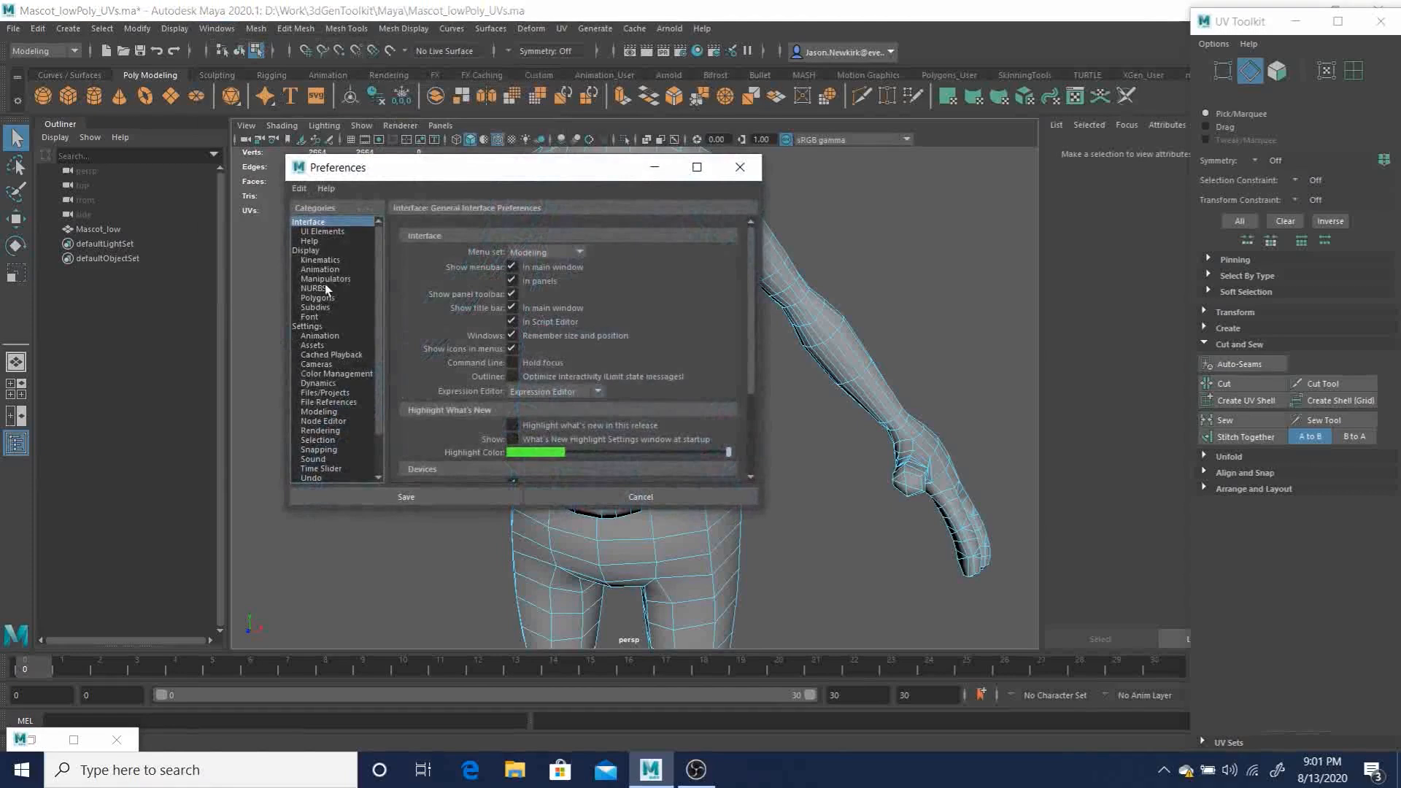
click(321, 412)
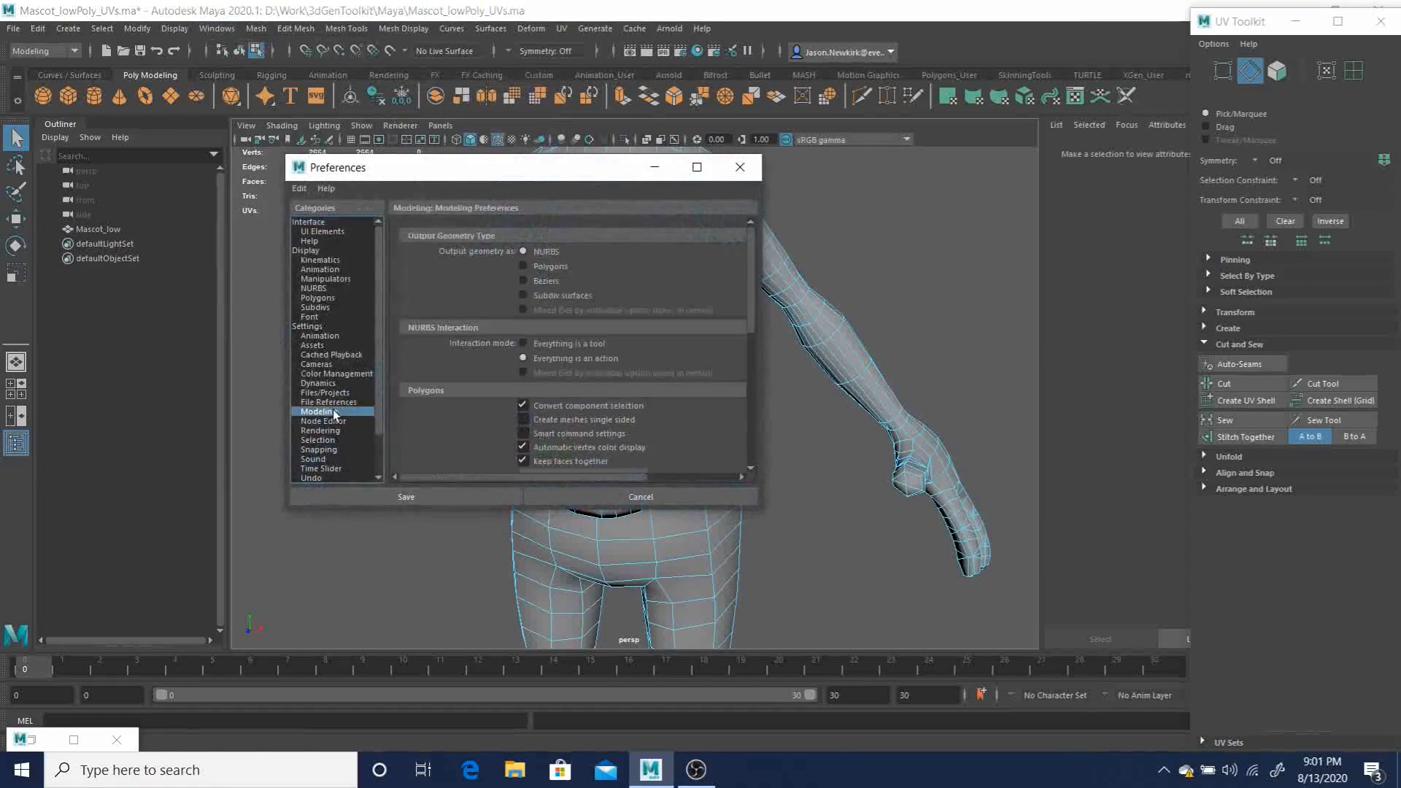
drag(755, 252, 779, 390)
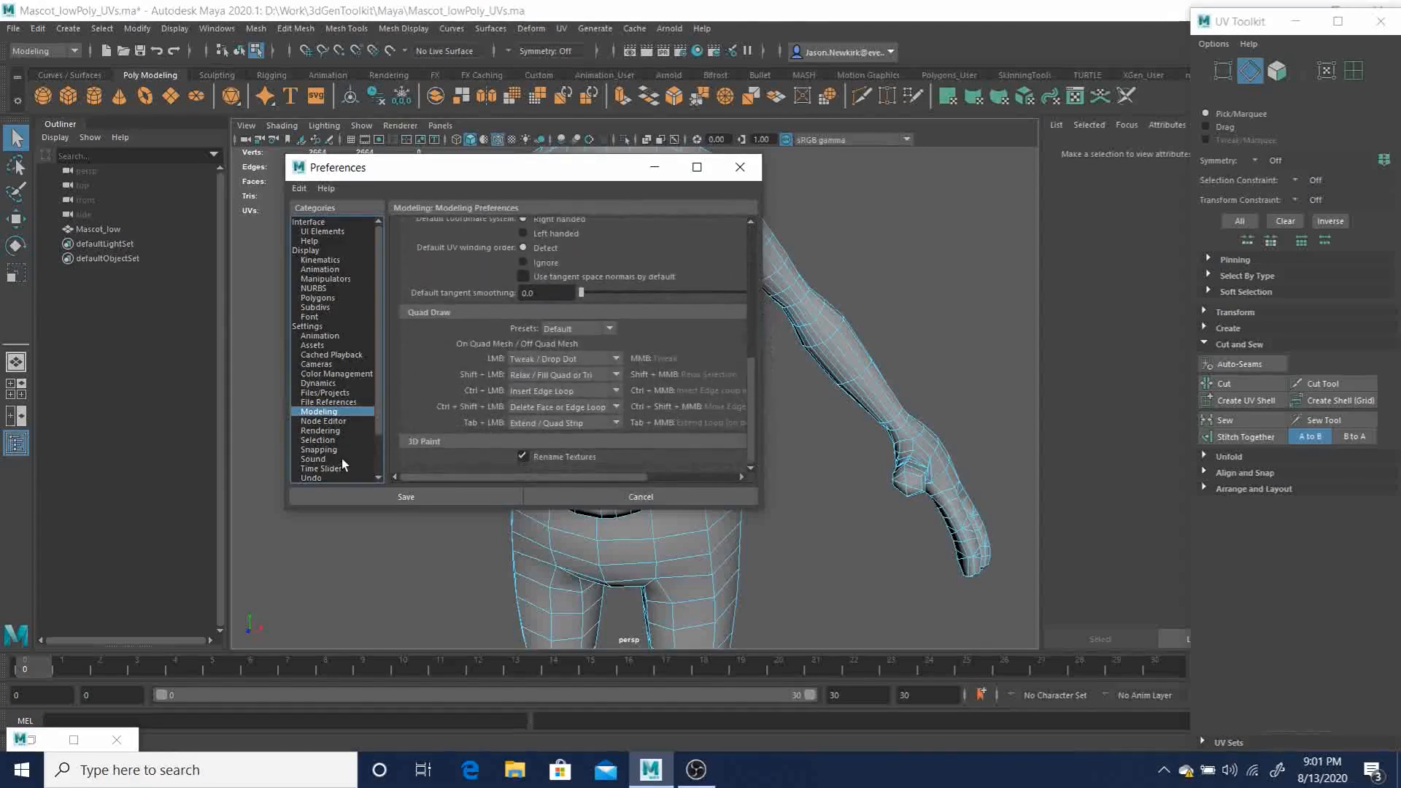
scroll(344, 430, down, 2)
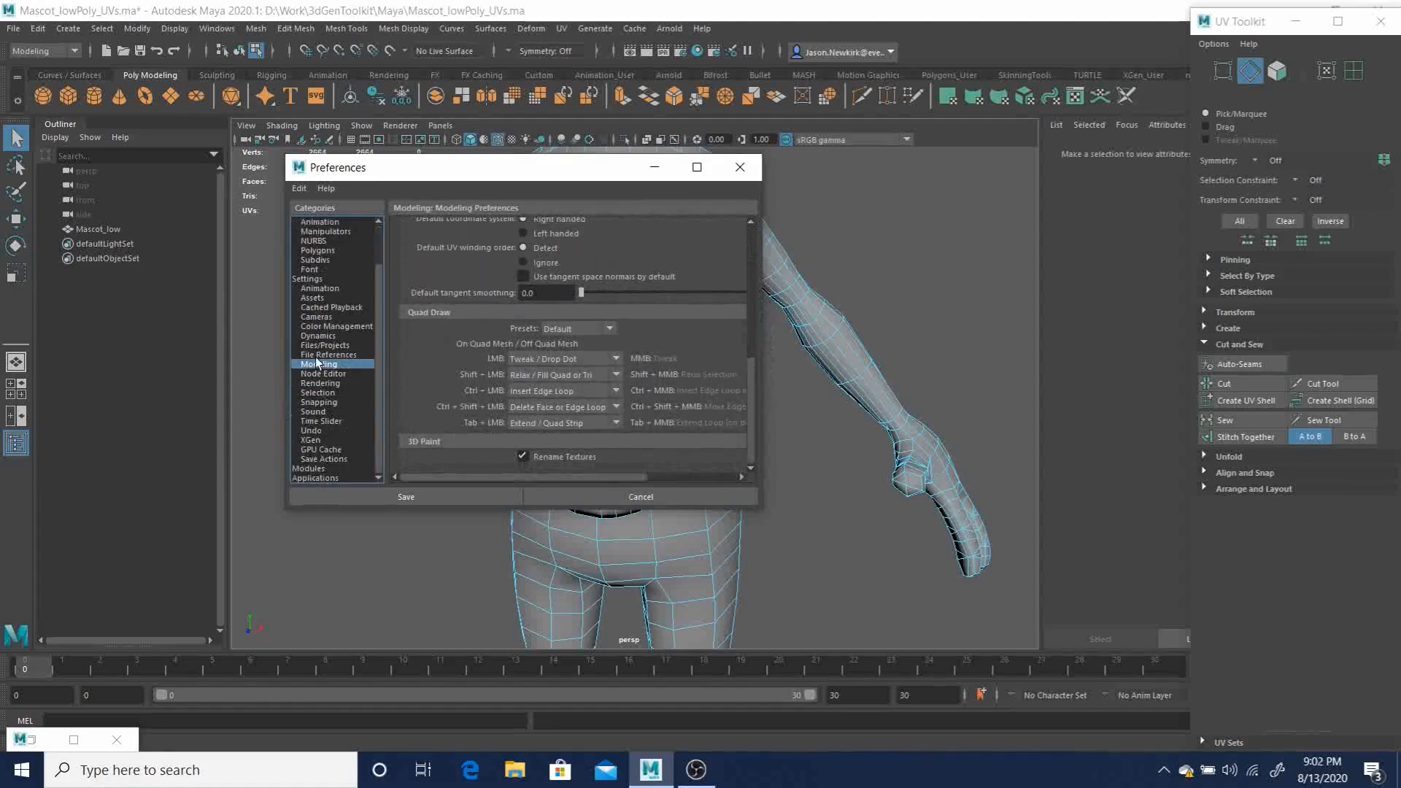
click(308, 280)
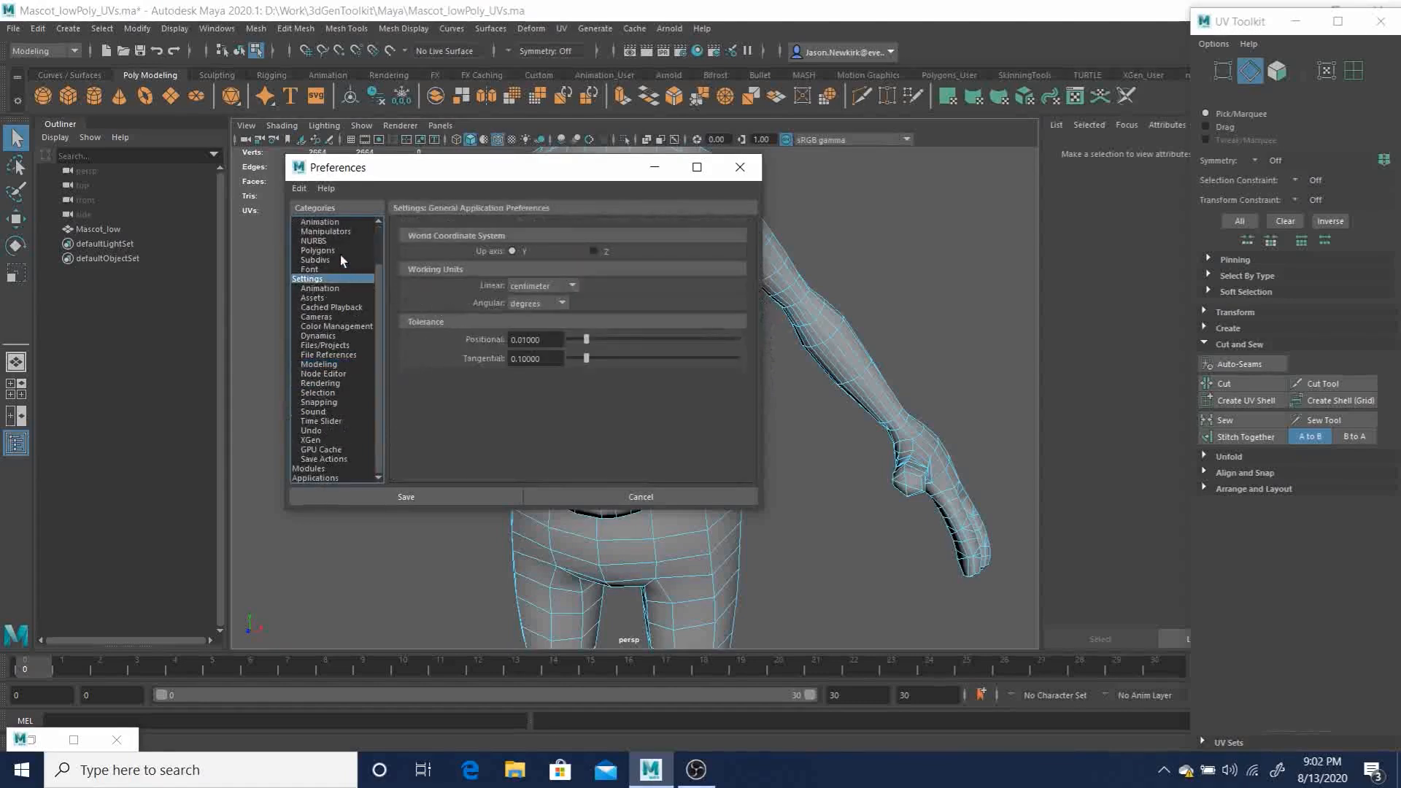
In the Polygons display preferences, enable highlighting of border edges and save the preferences.
click(319, 250)
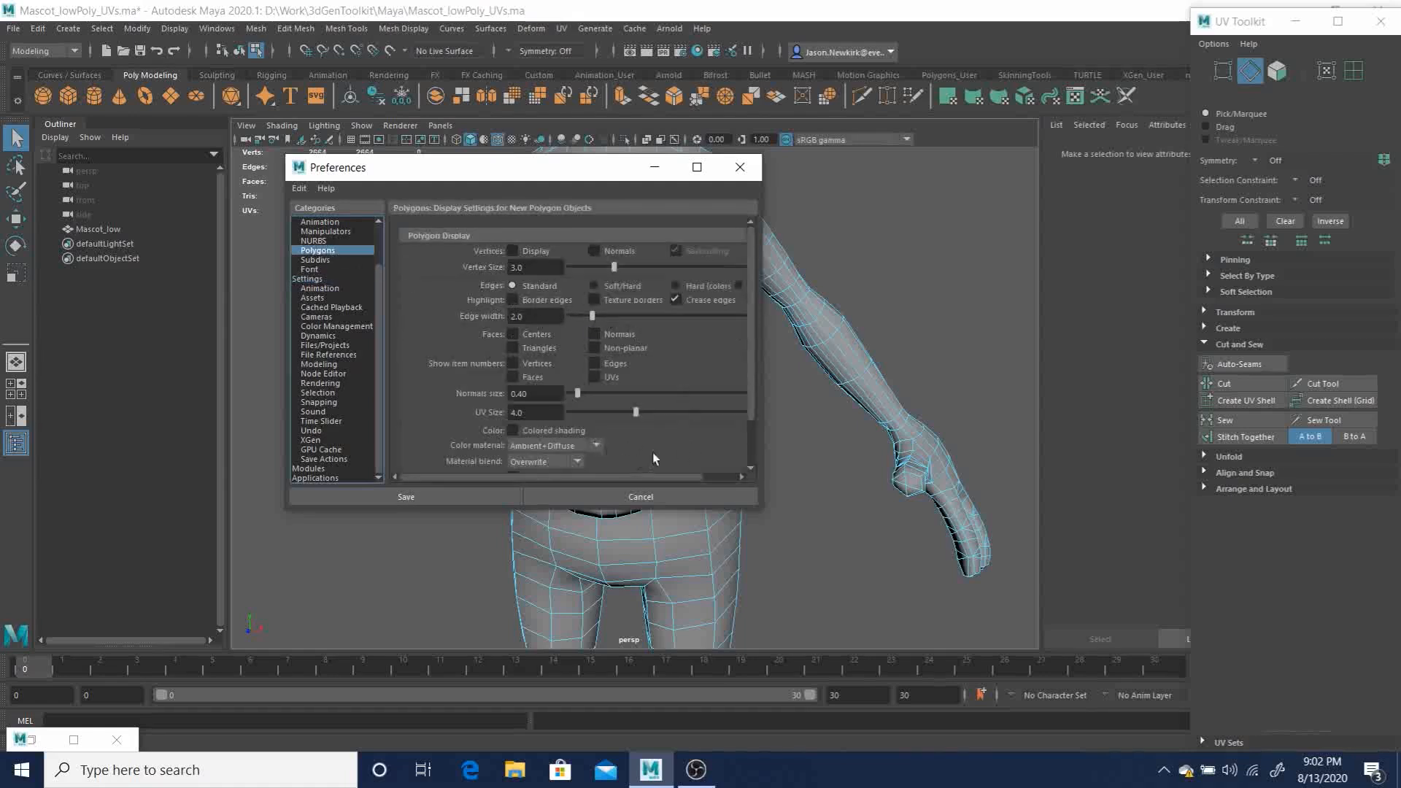
mouse_move(748, 406)
mouse_down()
mouse_move(748, 444)
mouse_move(743, 390)
mouse_up()
drag(761, 342, 984, 353)
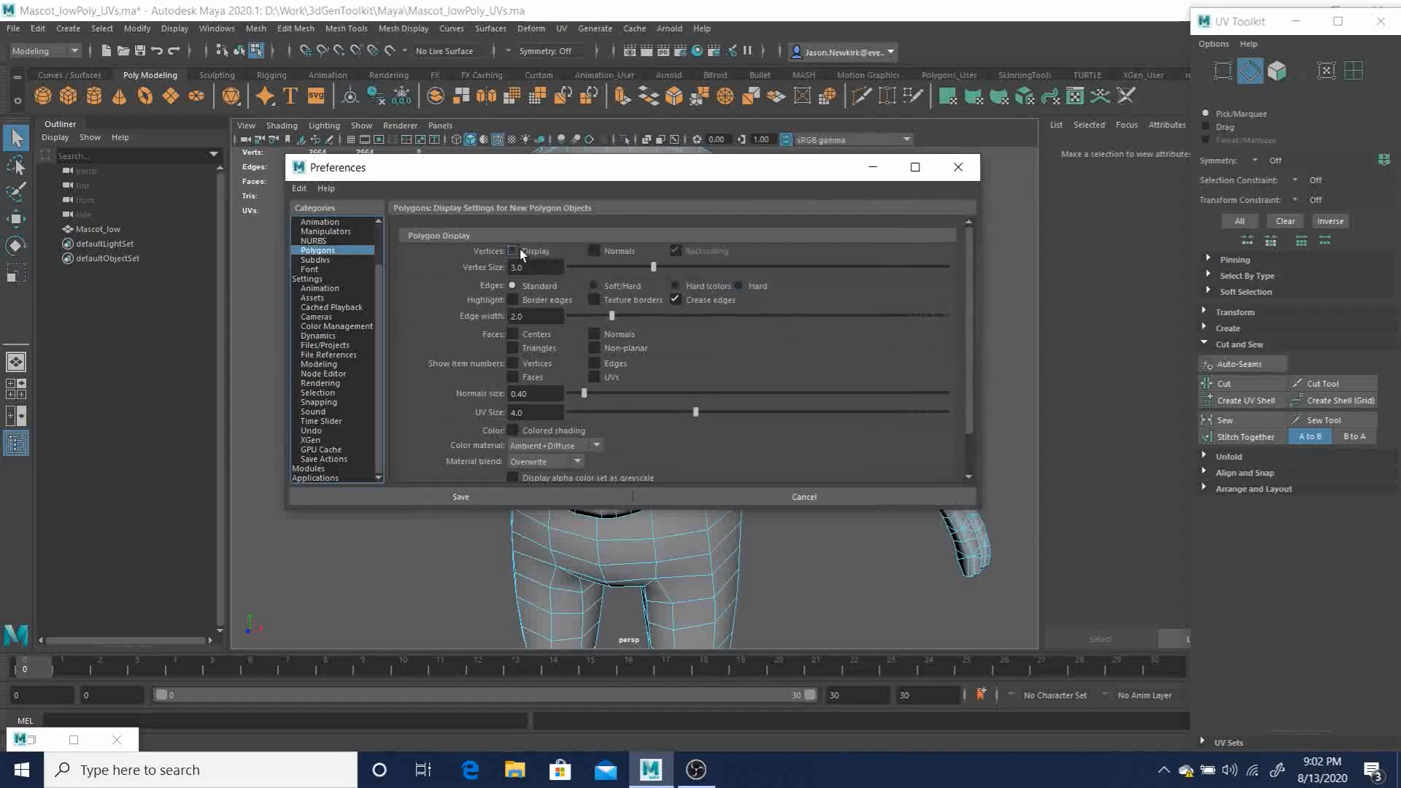
click(511, 299)
click(461, 496)
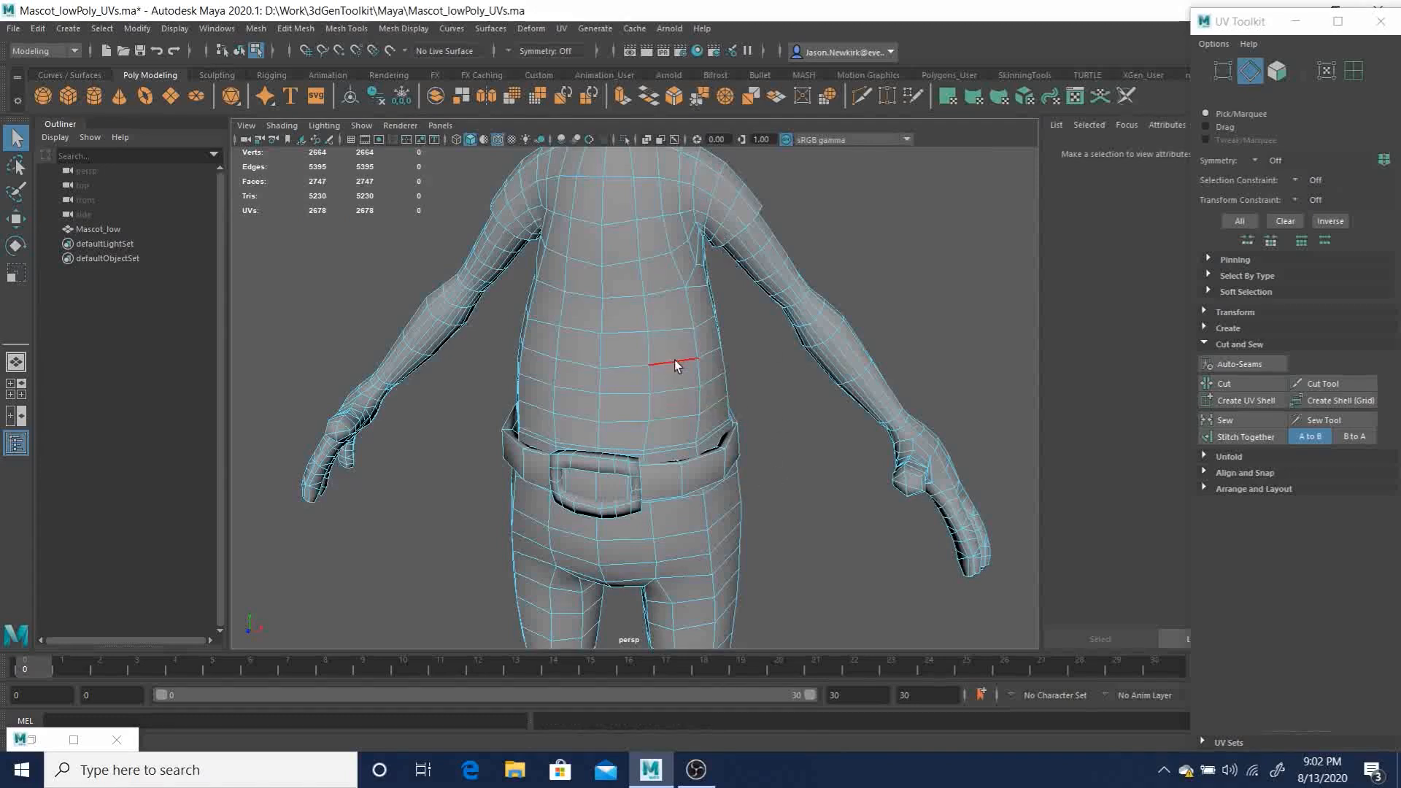
Switch to UV selection, select UVs around the mascot's waist, clear the selection, and examine the torso for border highlighting.
right_drag(681, 356, 737, 384)
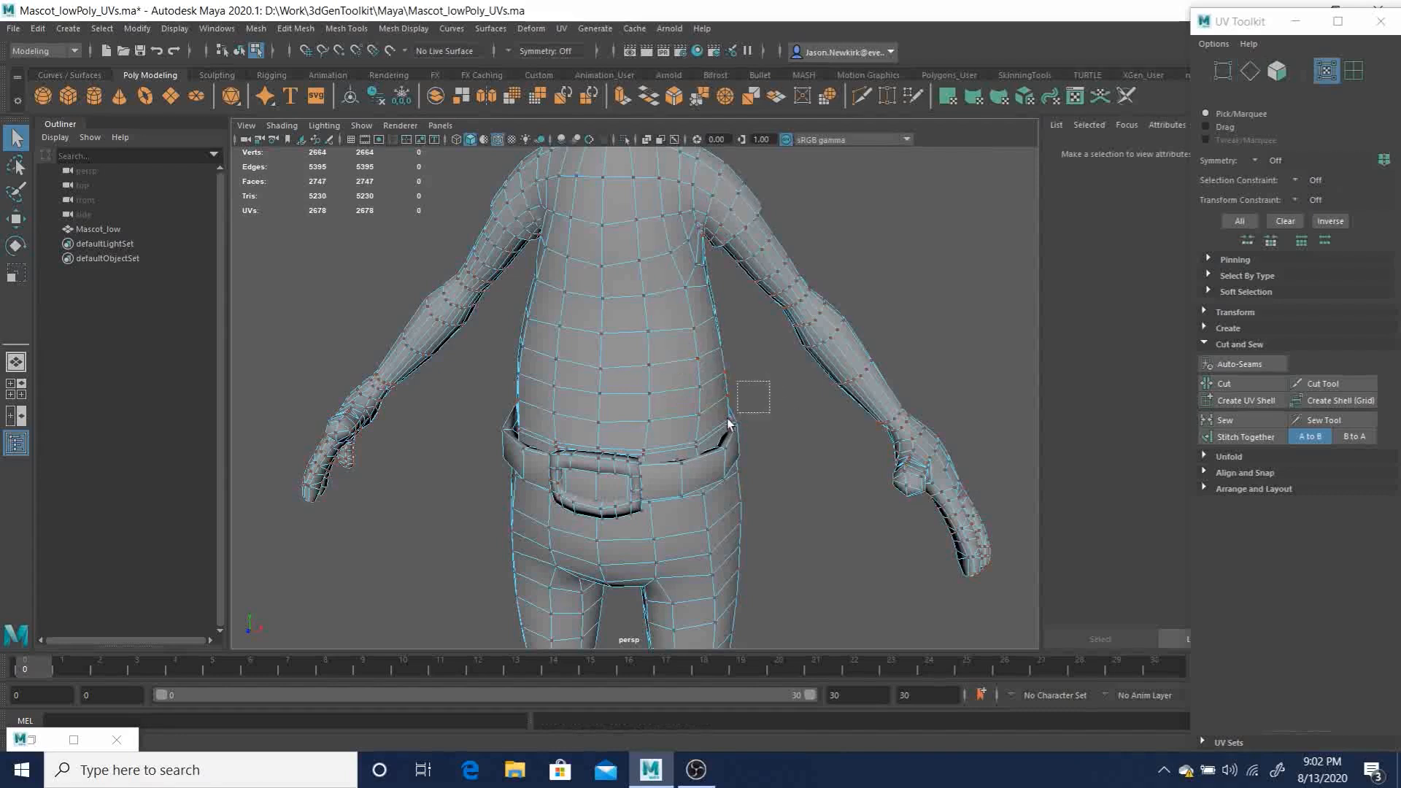
drag(756, 388, 589, 545)
click(771, 410)
alt+right_drag(668, 461, 682, 449)
alt+drag(682, 449, 706, 445)
alt+middle_drag(707, 445, 669, 431)
alt+right_drag(670, 432, 676, 430)
alt+middle_drag(676, 423, 669, 506)
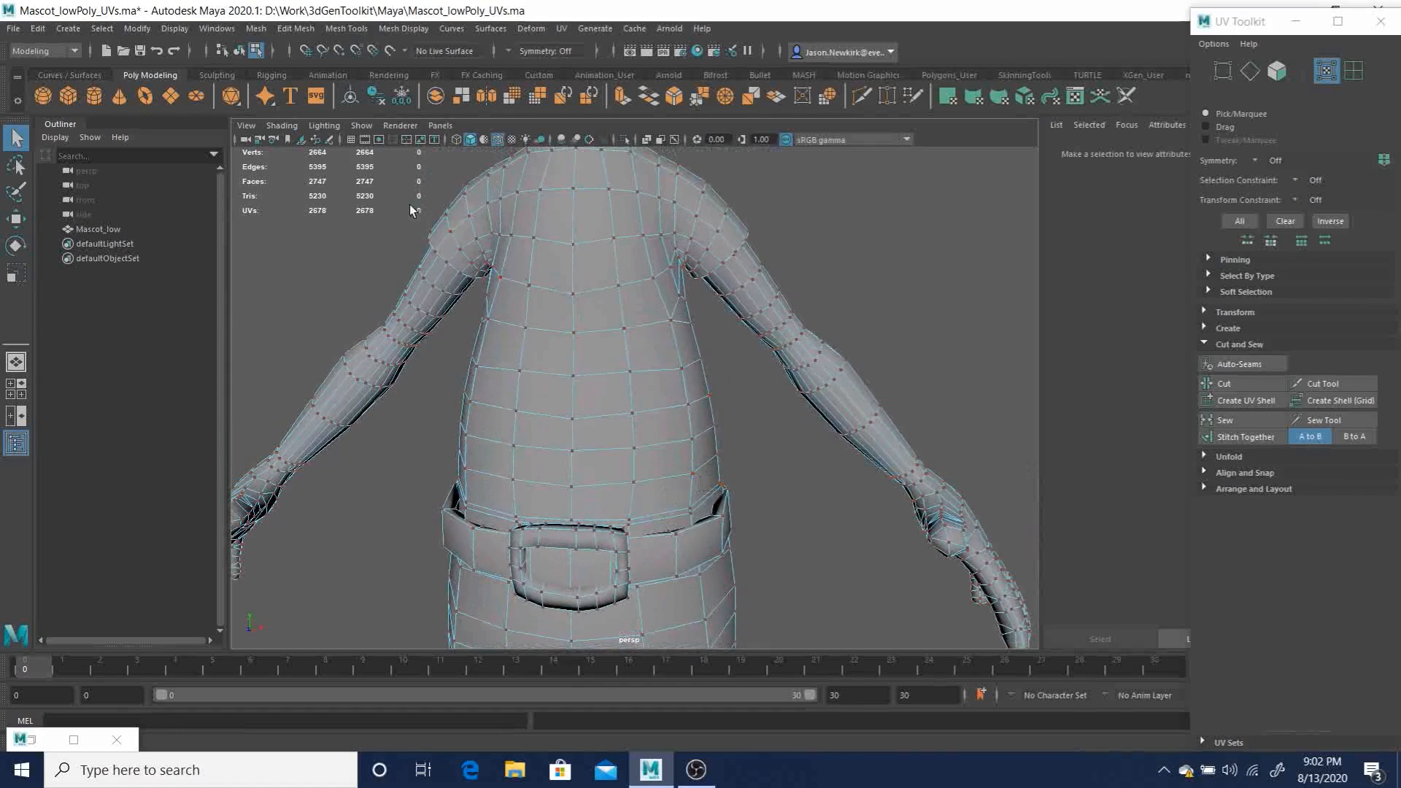
Open the Viewport 2.0 settings, look through the Anti-aliasing and Extra Attributes sections, and close the settings.
click(362, 126)
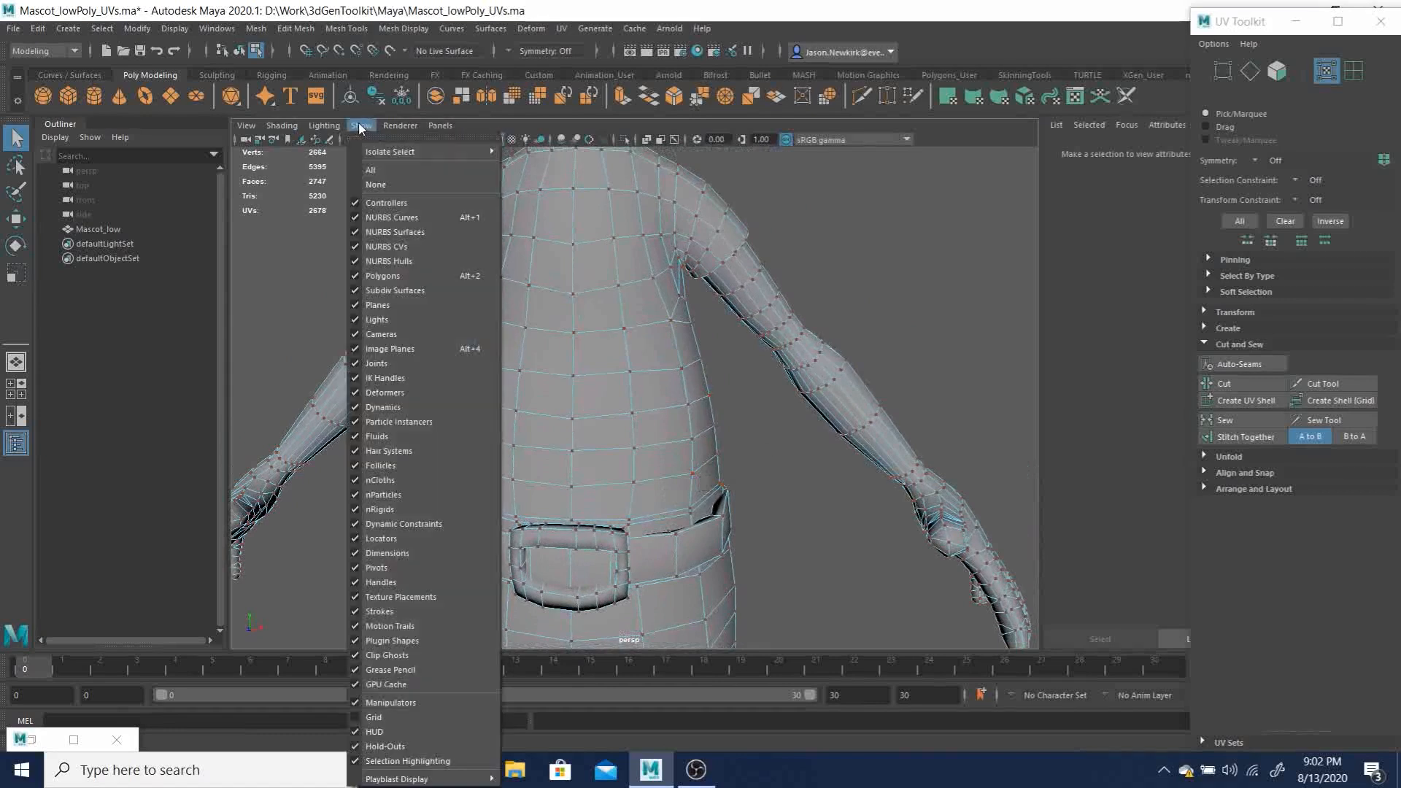
click(360, 128)
click(399, 126)
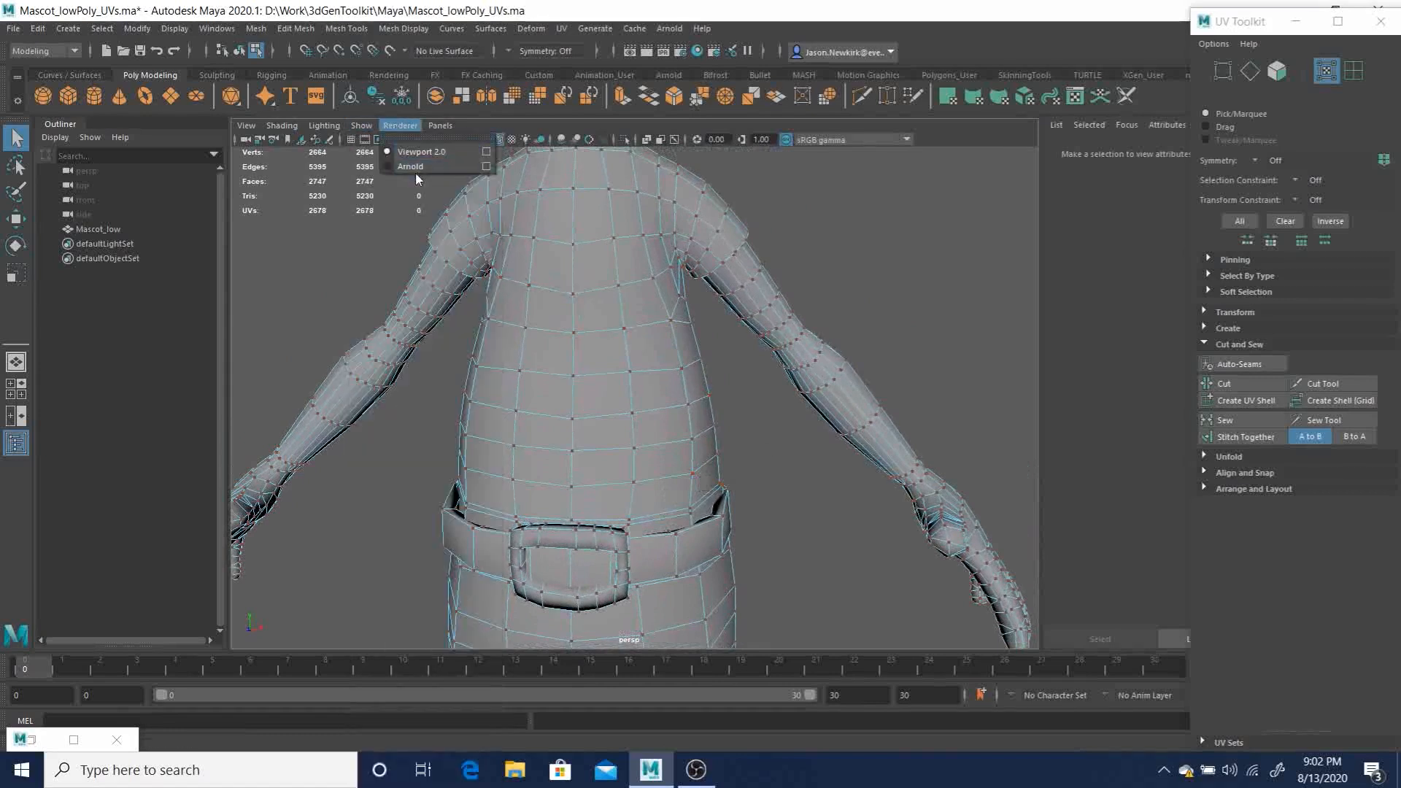
click(486, 151)
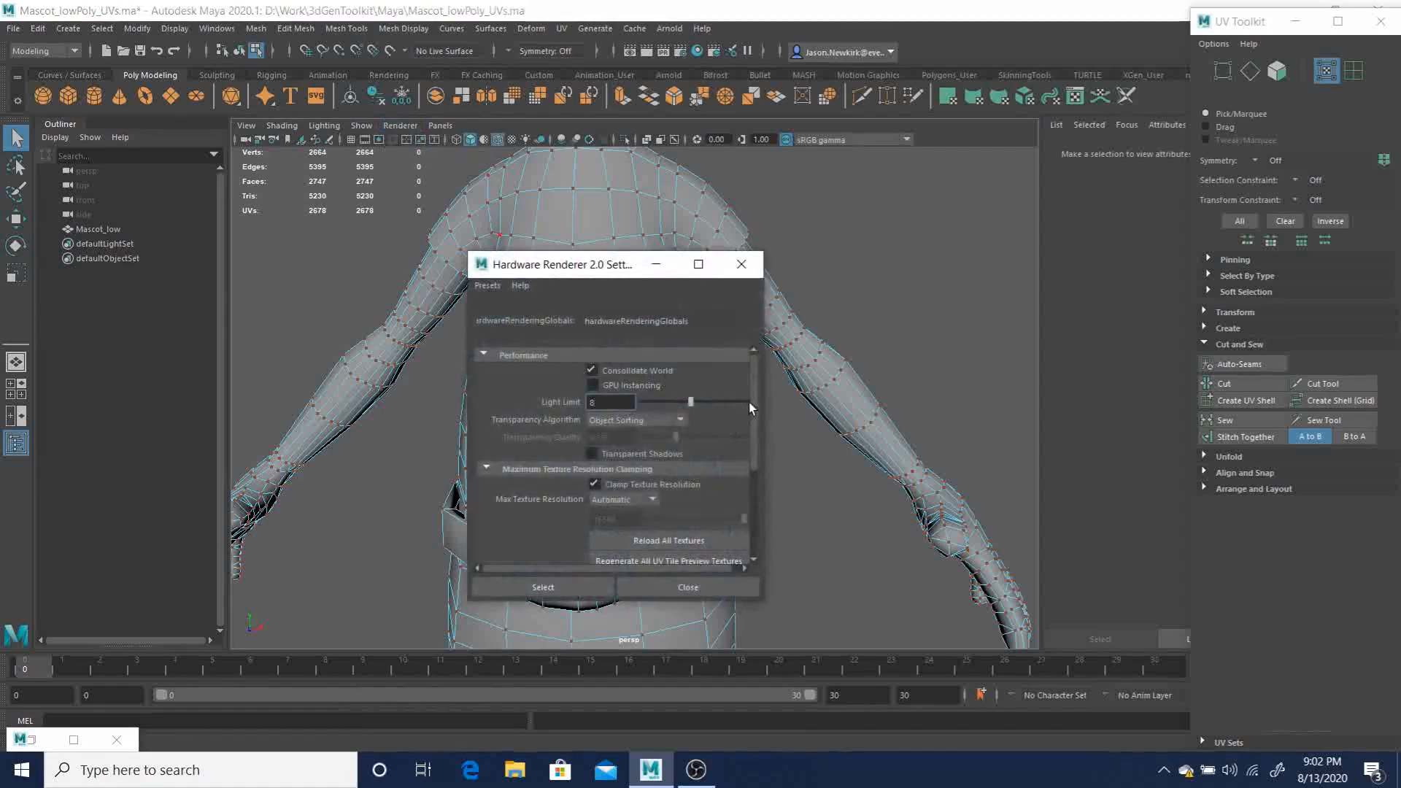
drag(755, 396, 756, 489)
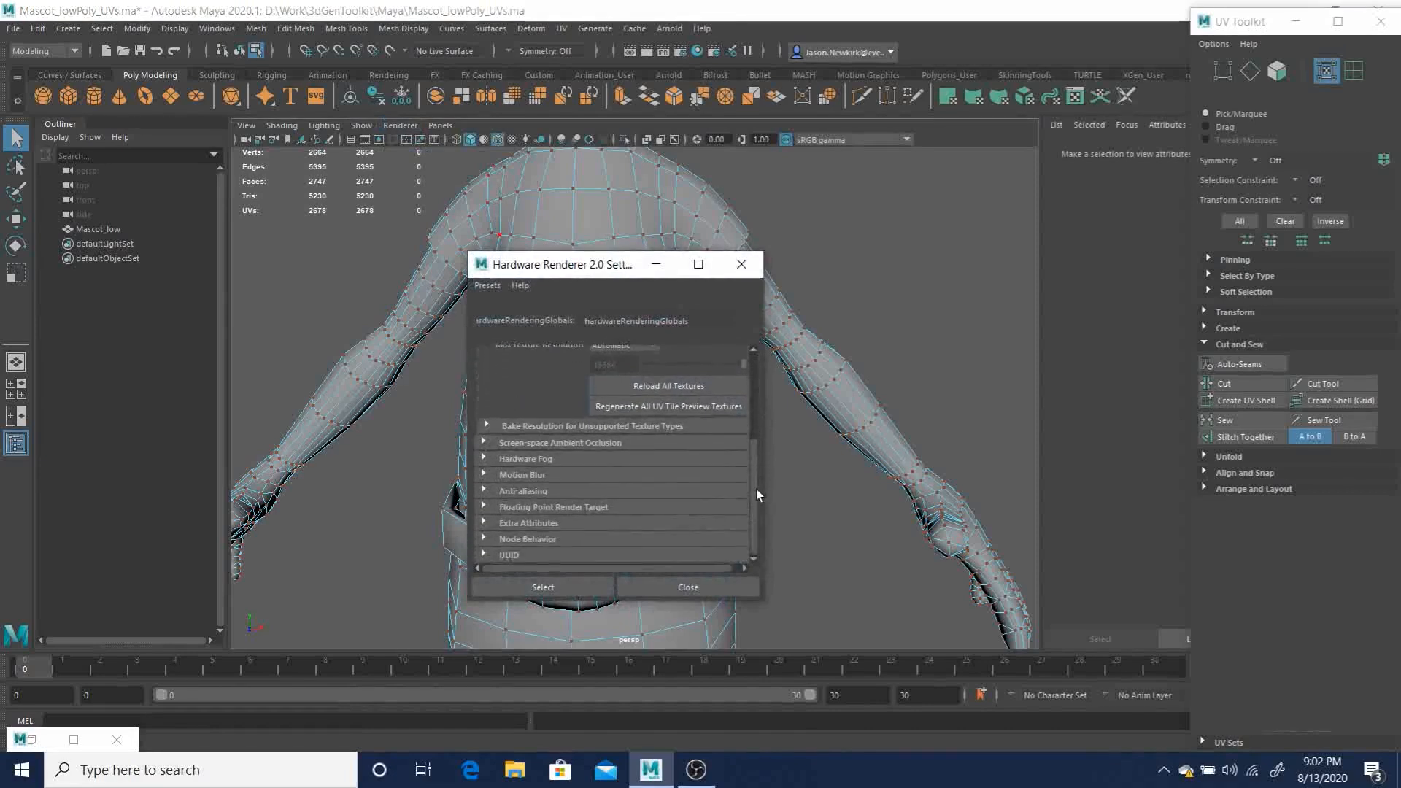
click(483, 493)
click(483, 492)
click(483, 492)
click(483, 493)
click(484, 522)
click(484, 523)
click(741, 264)
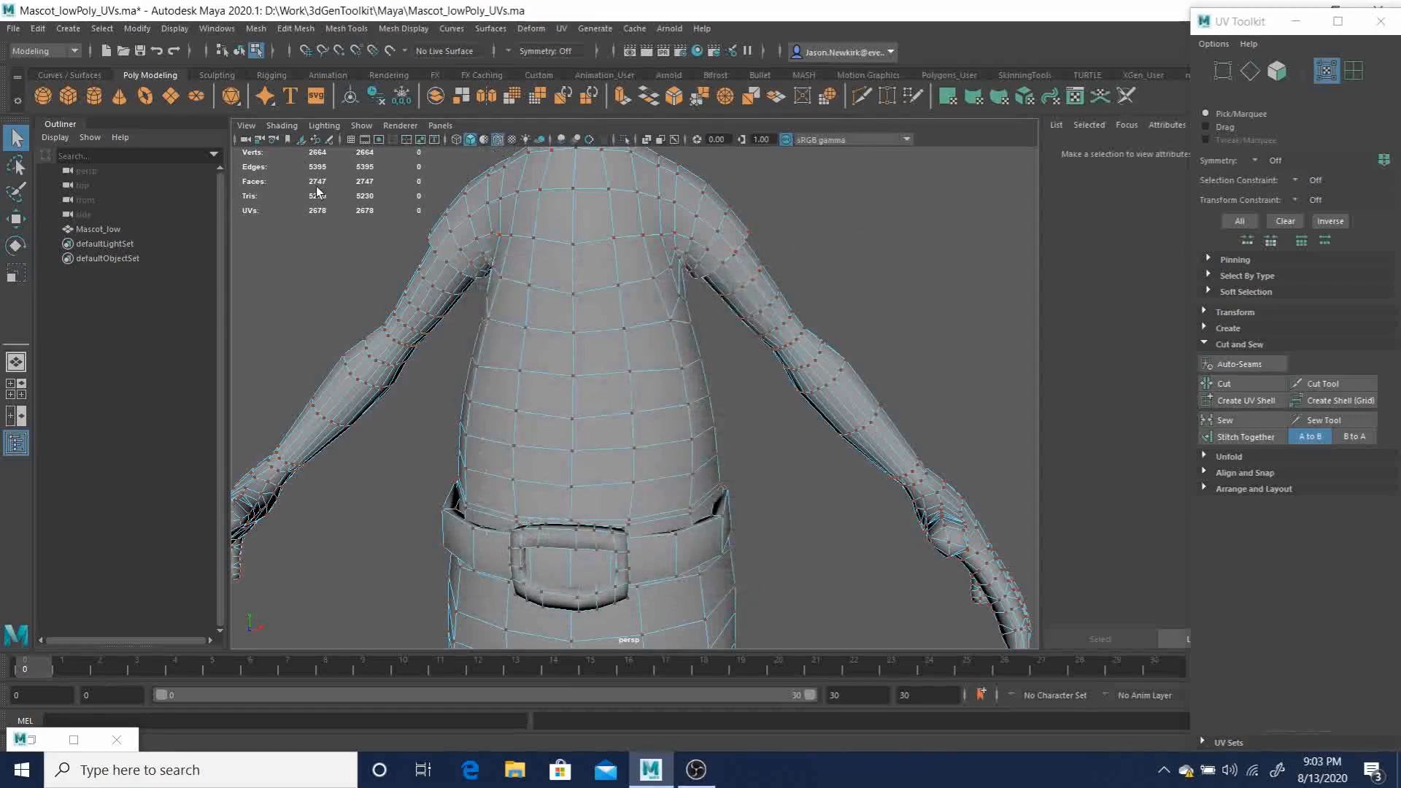
Turn off Wireframe on Shaded for the viewport, return to object selection, and deselect the mascot.
click(277, 125)
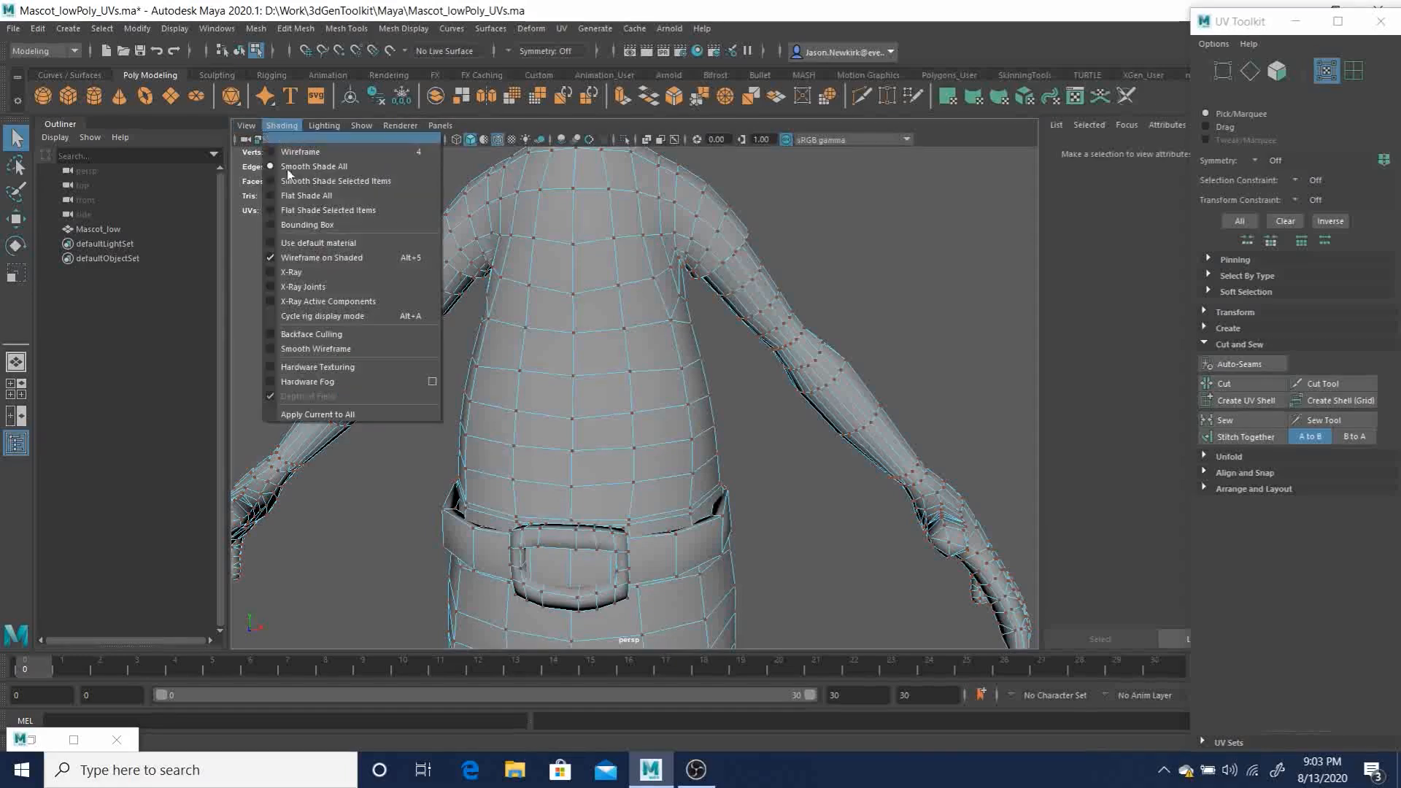
click(319, 261)
key(F8)
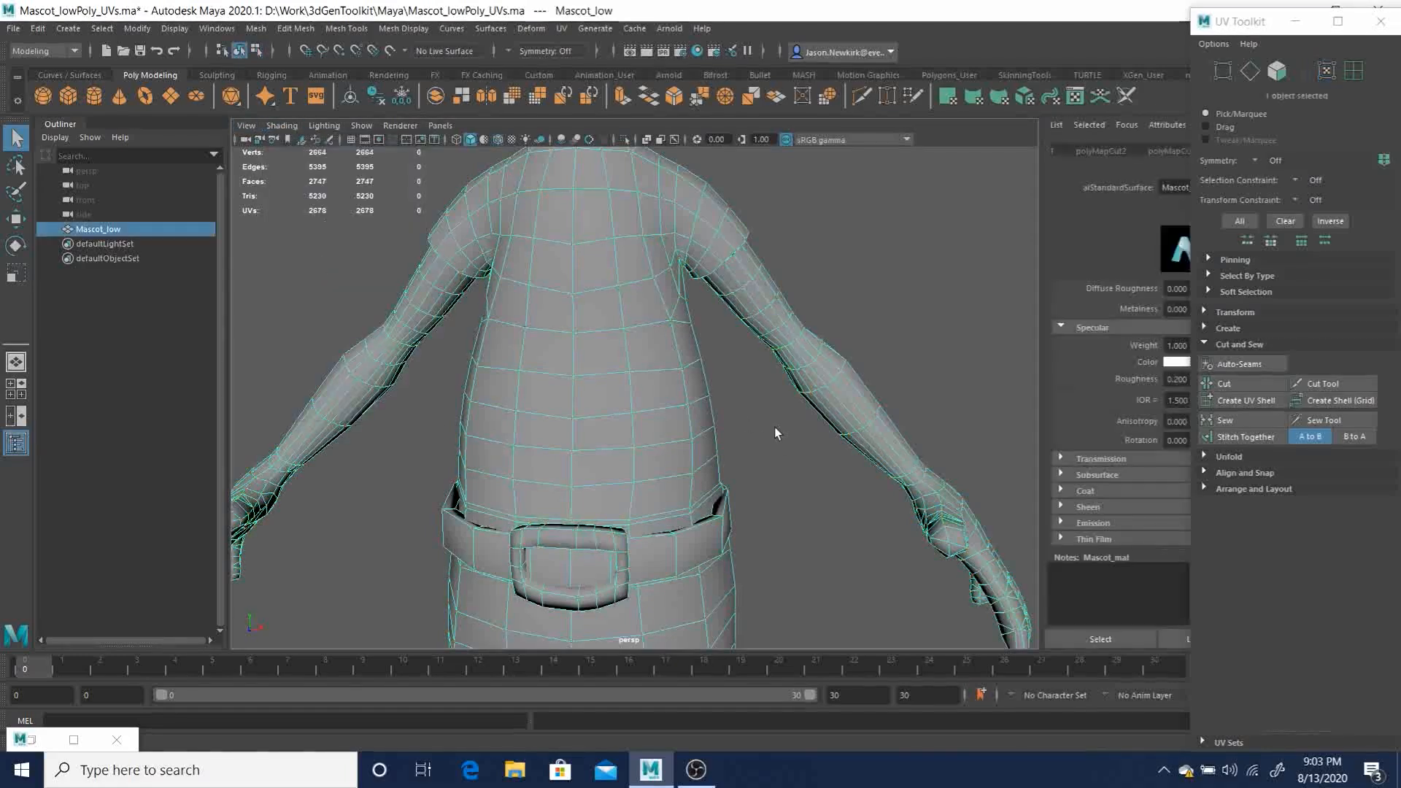
click(778, 430)
Reselect the mascot, switch to UV selection, and select the UVs at one side of the shirt hem, viewed up close.
drag(747, 450, 662, 490)
right_drag(690, 372, 811, 371)
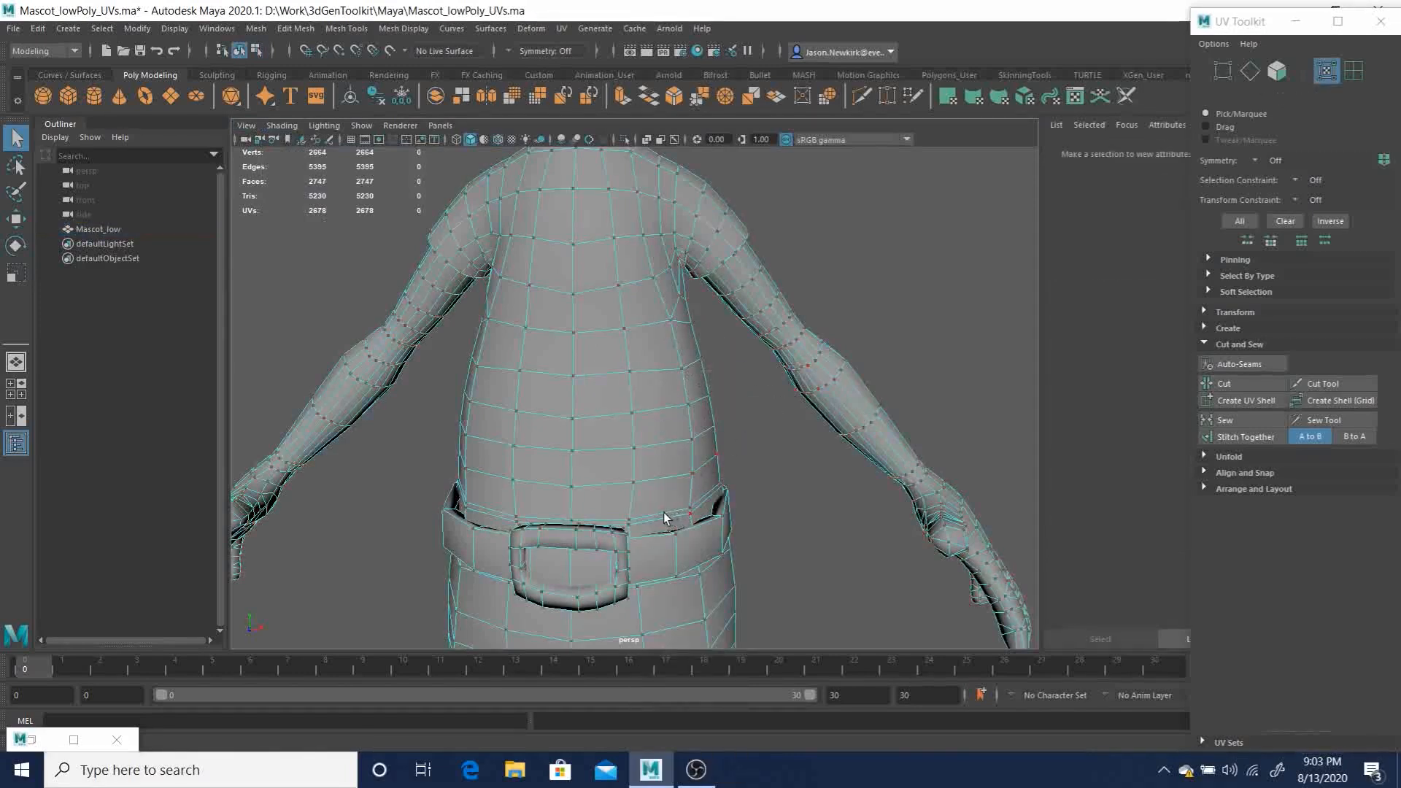
click(689, 507)
alt+right_drag(566, 458, 763, 519)
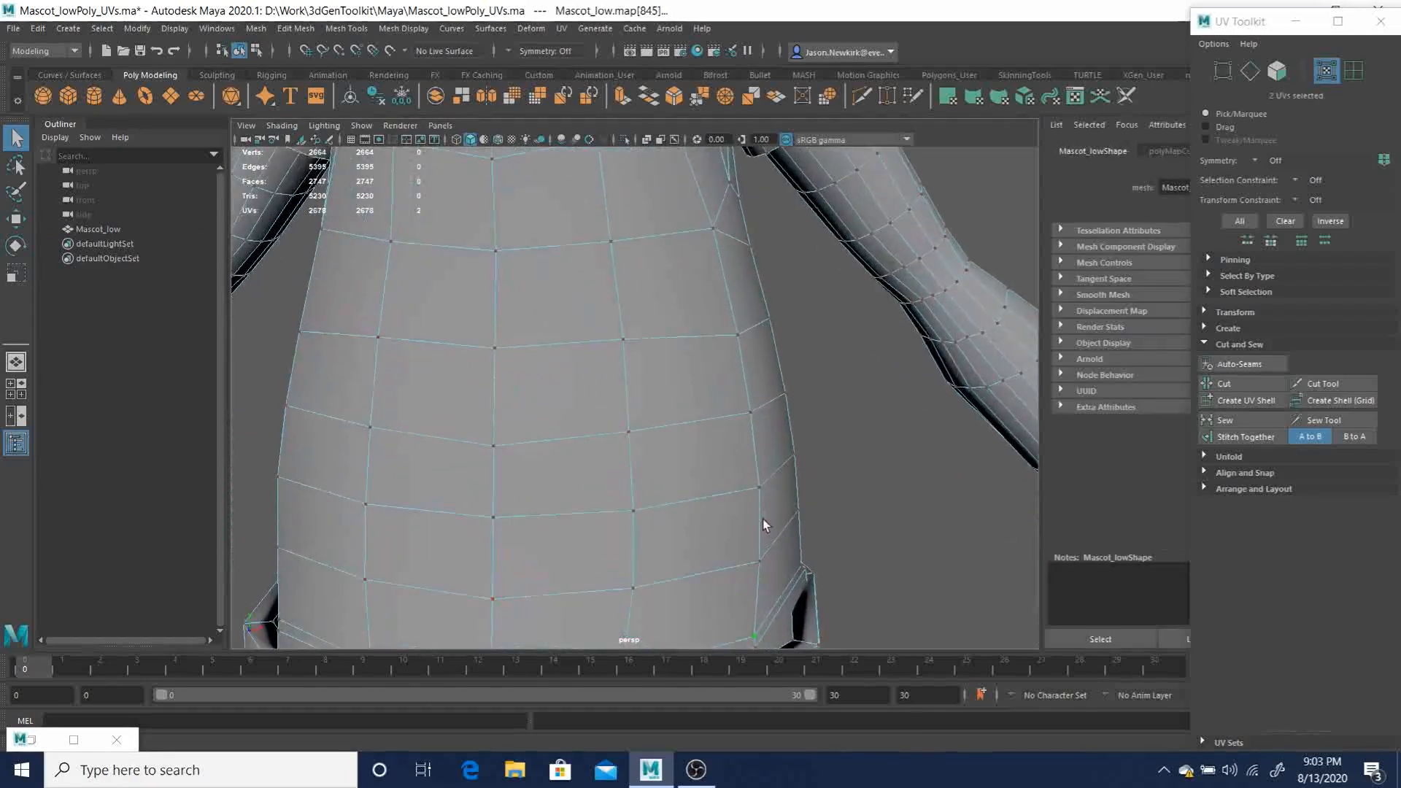
alt+middle_drag(761, 540, 772, 405)
alt+right_drag(772, 404, 811, 409)
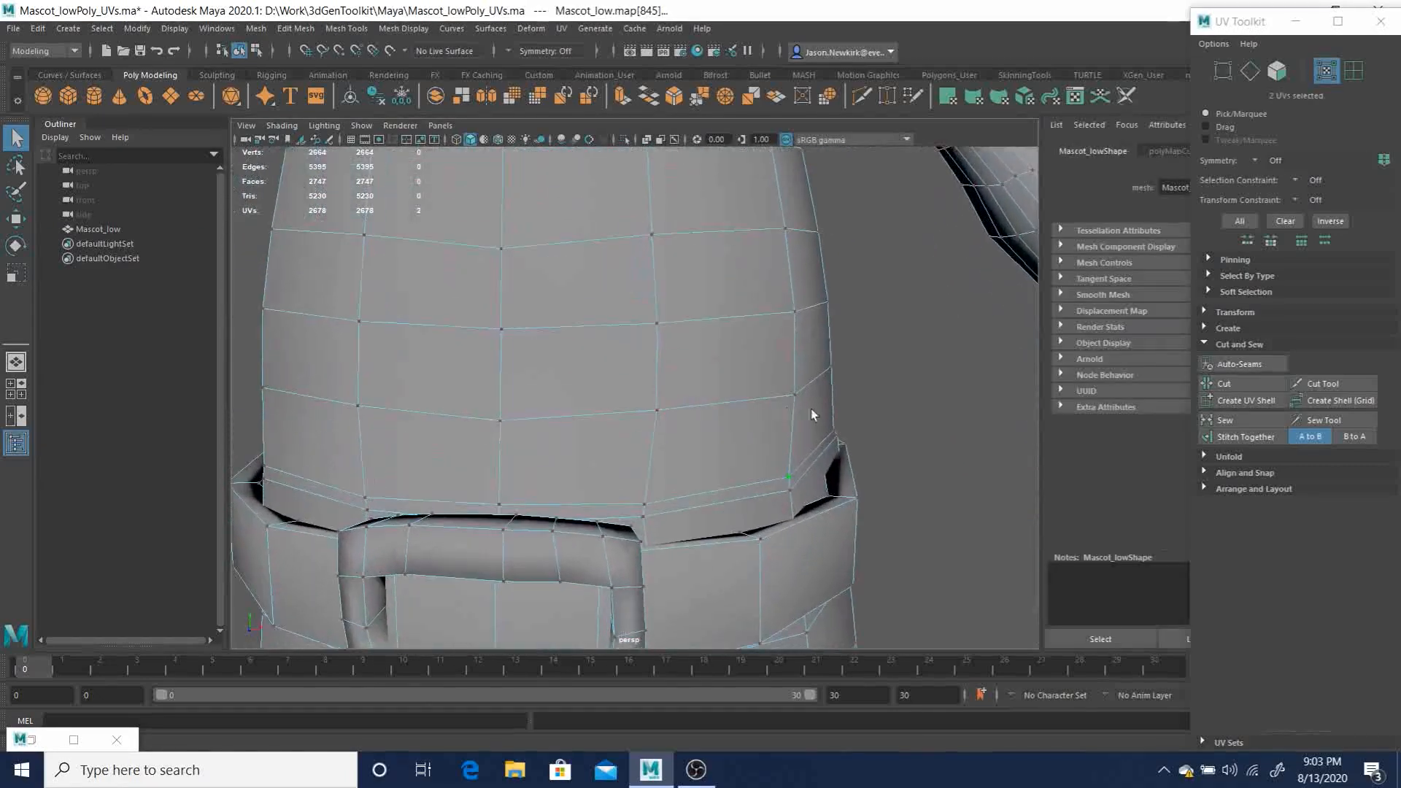
Expand the Object Display attributes of Mascot_lowShape and move the UV Toolkit away from the Attribute Editor.
click(1060, 341)
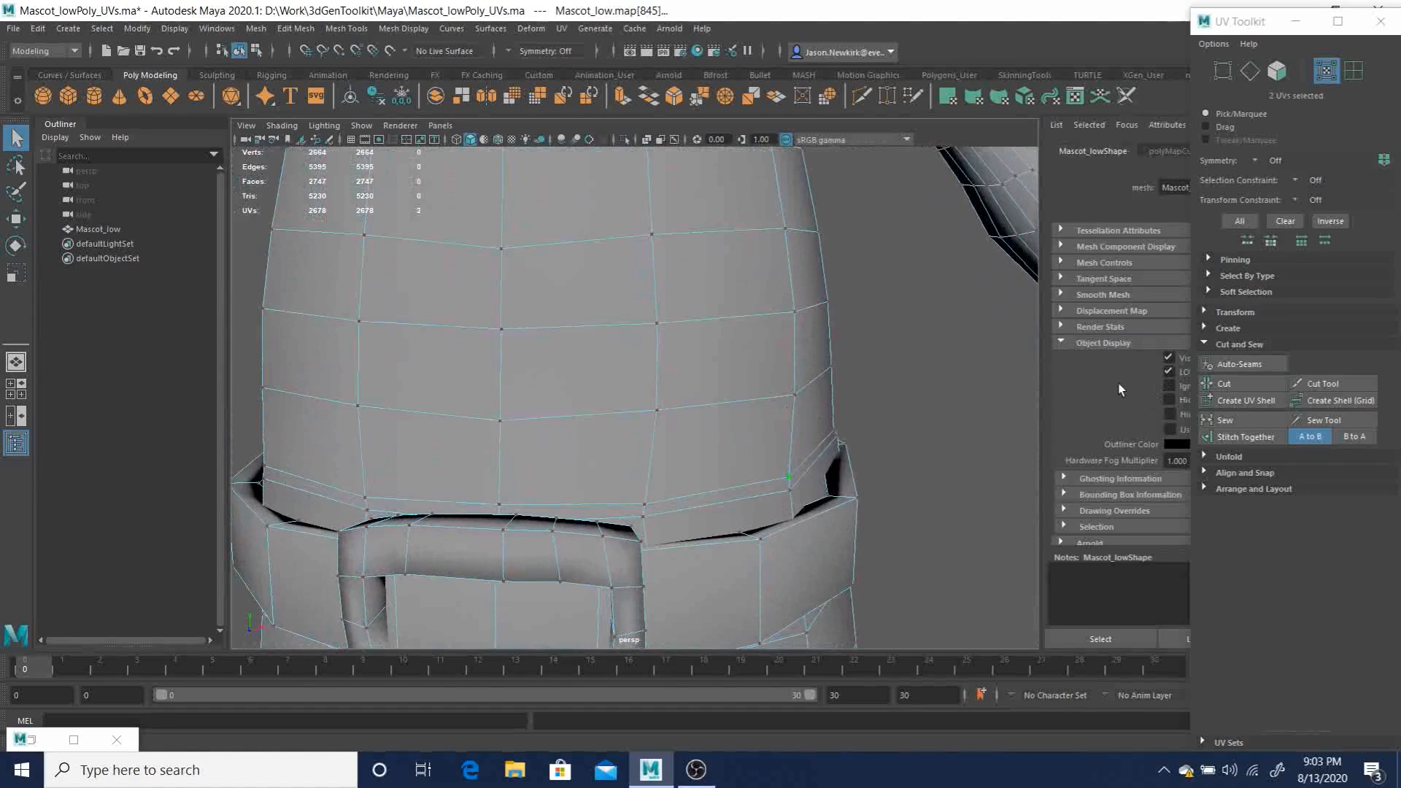
drag(1235, 24, 816, 34)
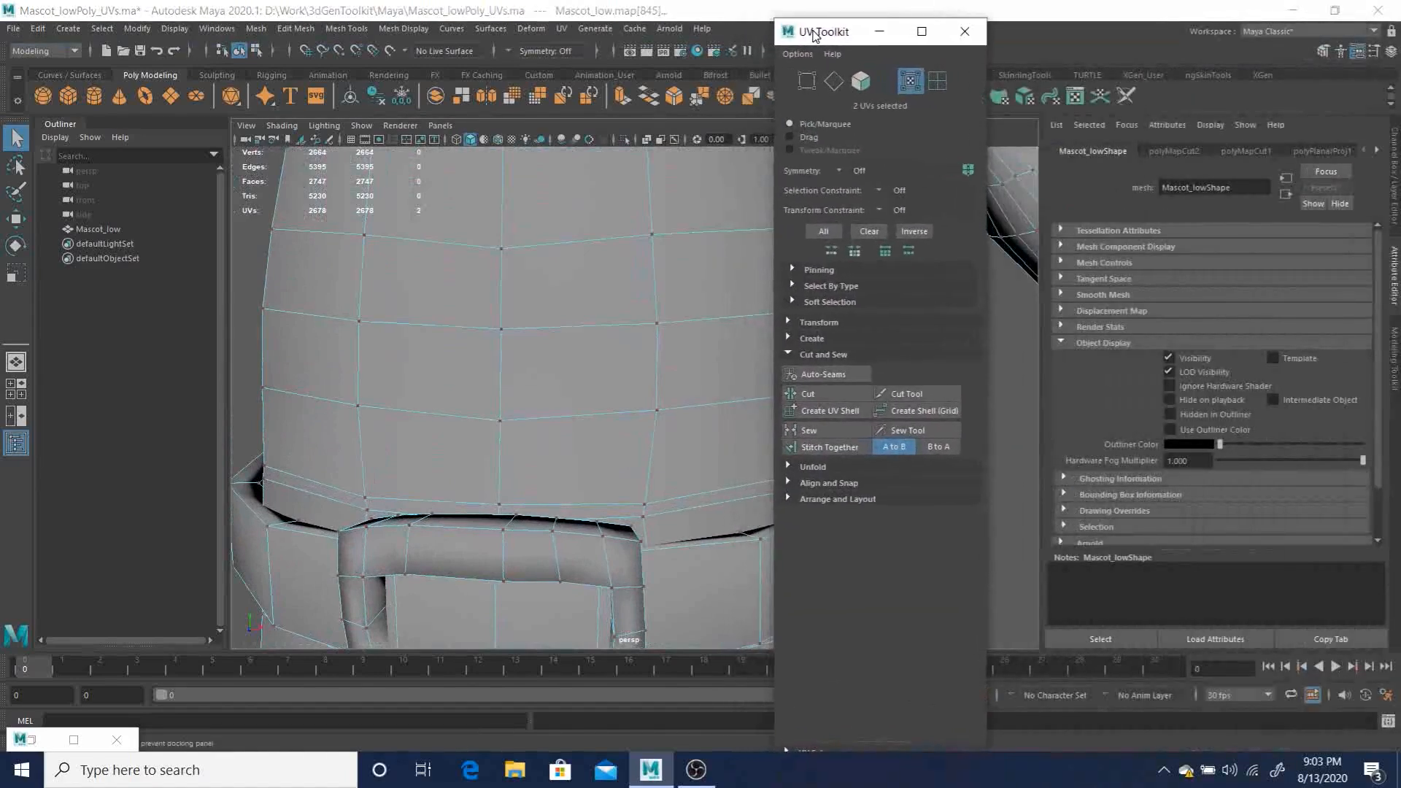